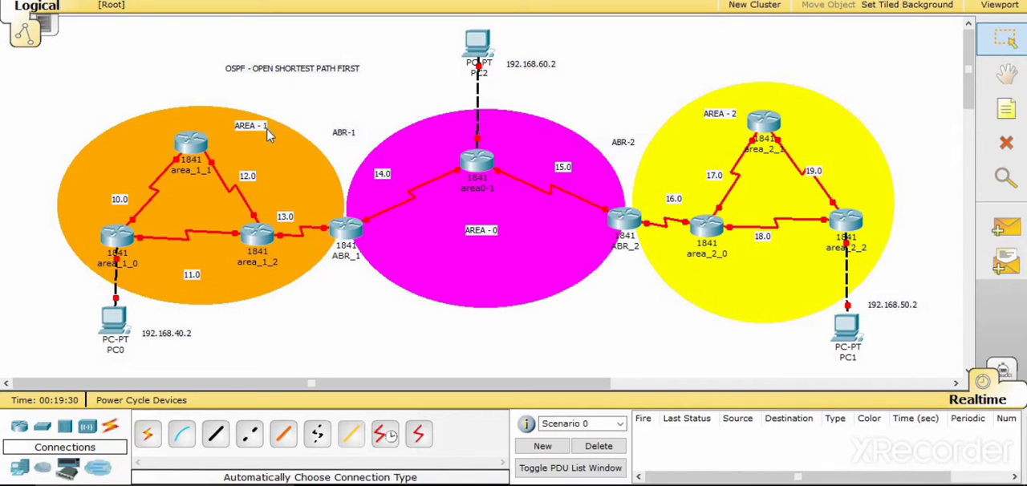
- Move the AREA - 1 label slightly lower inside the orange area
drag(255, 127, 255, 144)
- Review PC0's static IP address, subnet mask and default gateway in its IP configuration
click(119, 319)
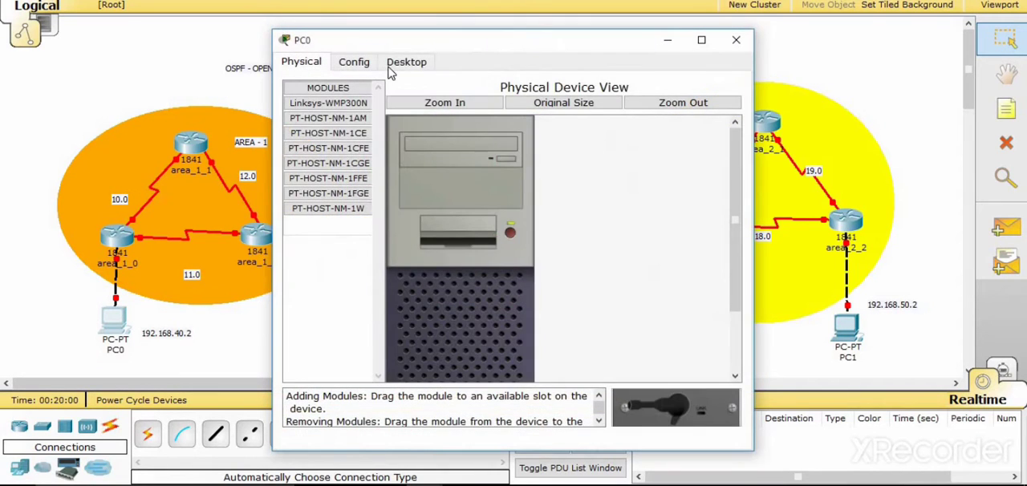
click(400, 63)
click(371, 143)
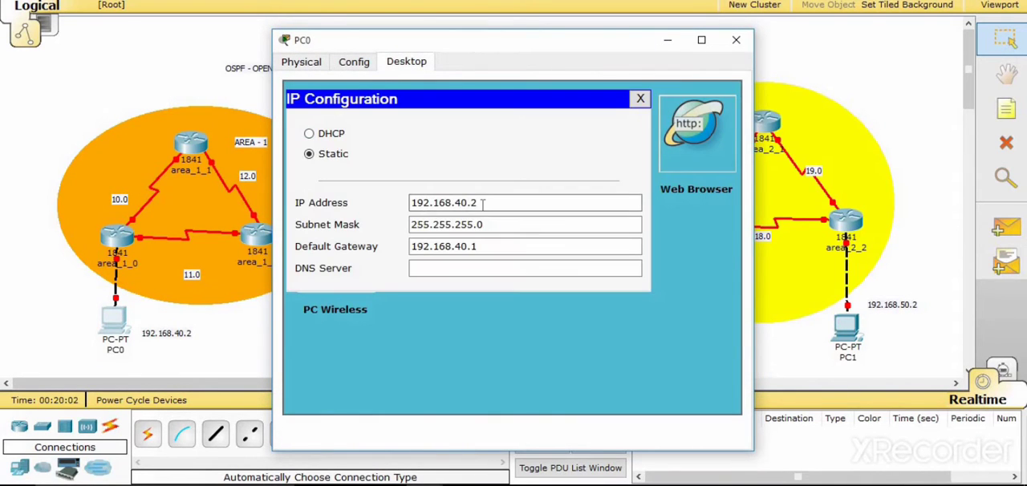
click(491, 246)
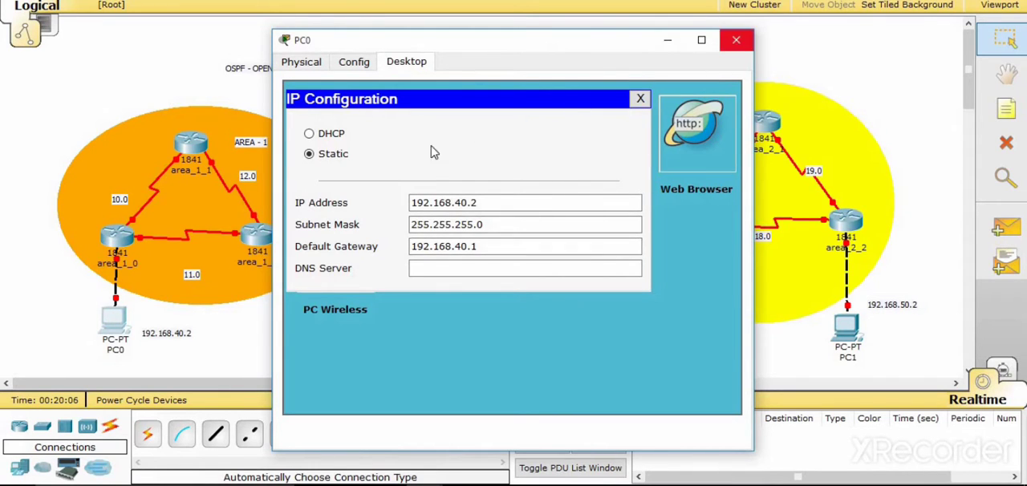
click(736, 39)
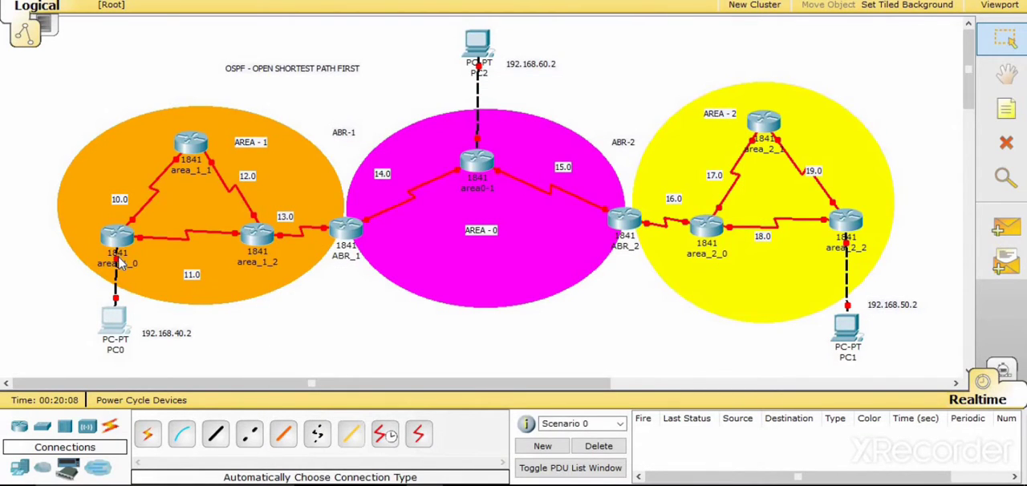
- Give FastEthernet0/0 on router area_1_0 the IP address 192.168.40.1 with mask 255.255.255.0 and turn the port on
click(117, 239)
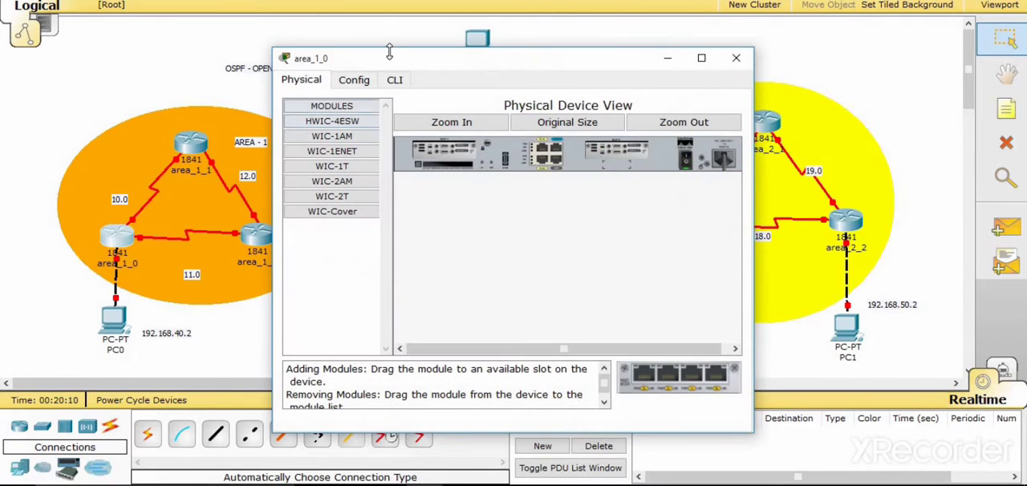
drag(384, 66, 378, 42)
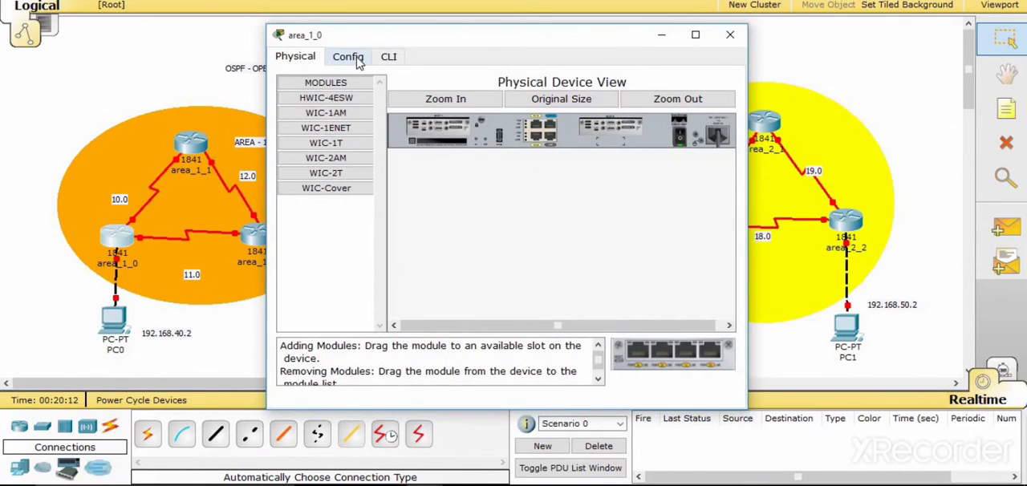
click(351, 57)
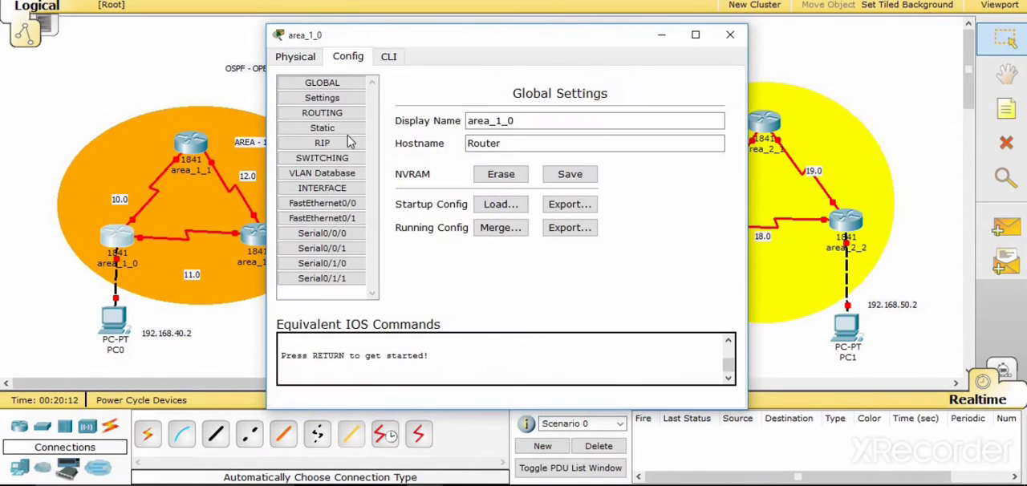
click(322, 205)
click(629, 251)
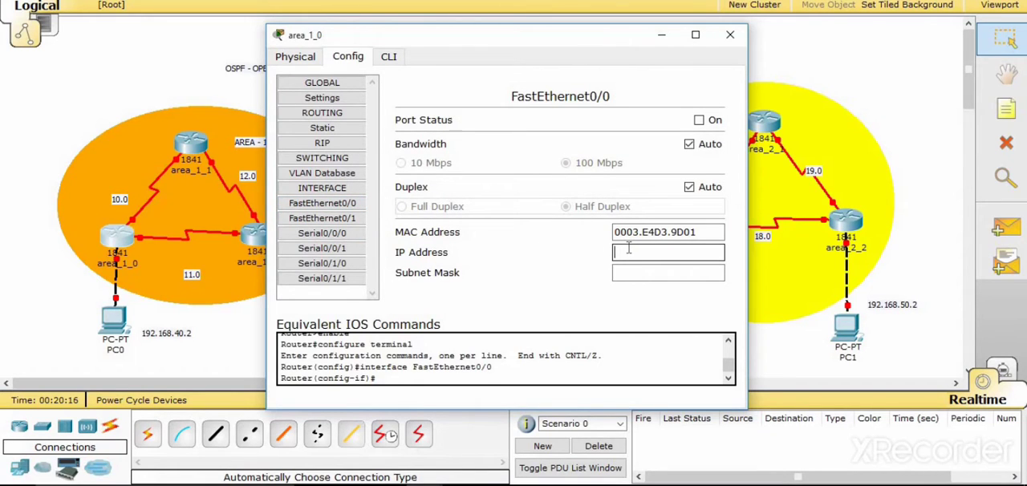
text(192.168.40.1)
key(Tab)
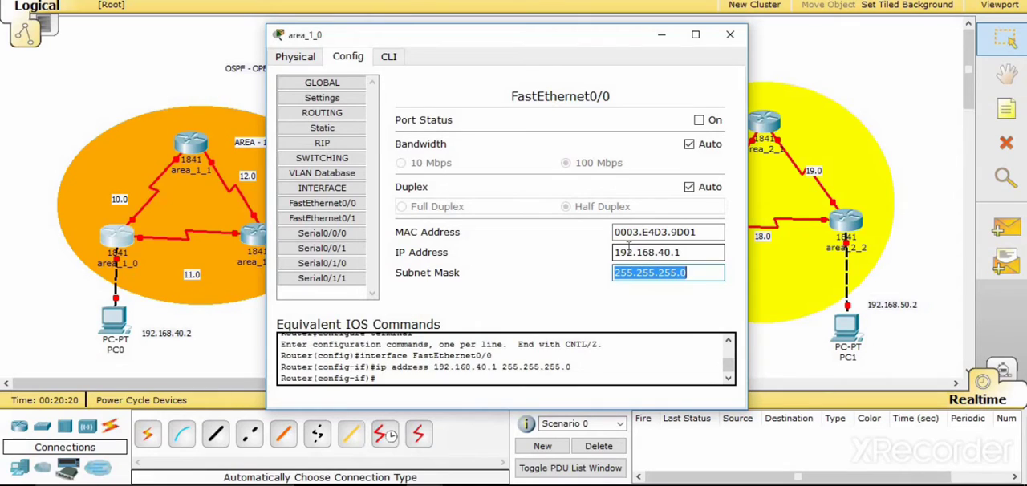
click(699, 120)
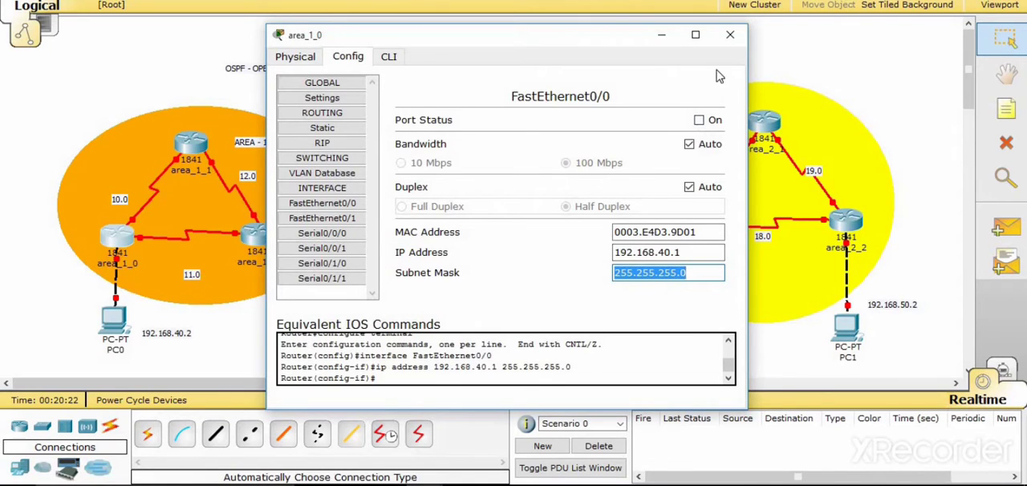
click(730, 34)
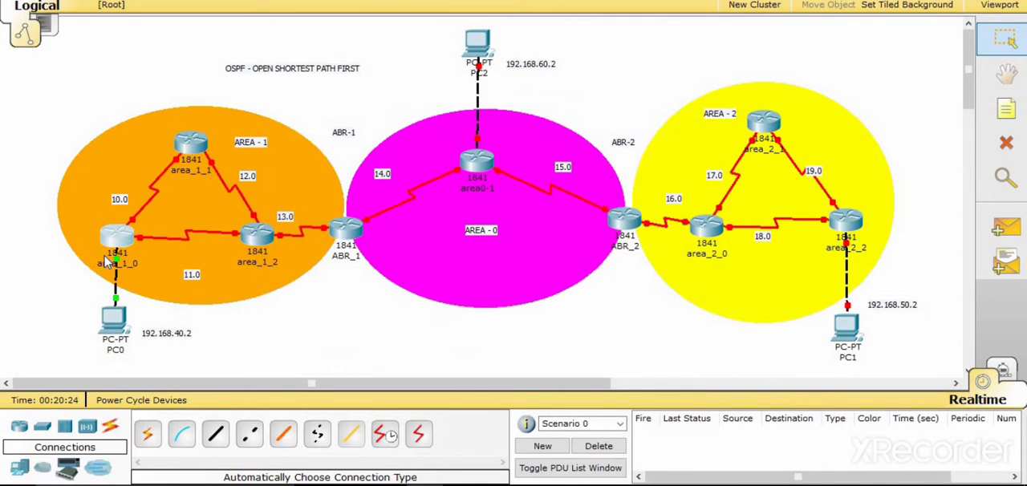
- Move the 10.0 and 11.0 network labels closer to their serial links in AREA - 1
mouse_move(122, 243)
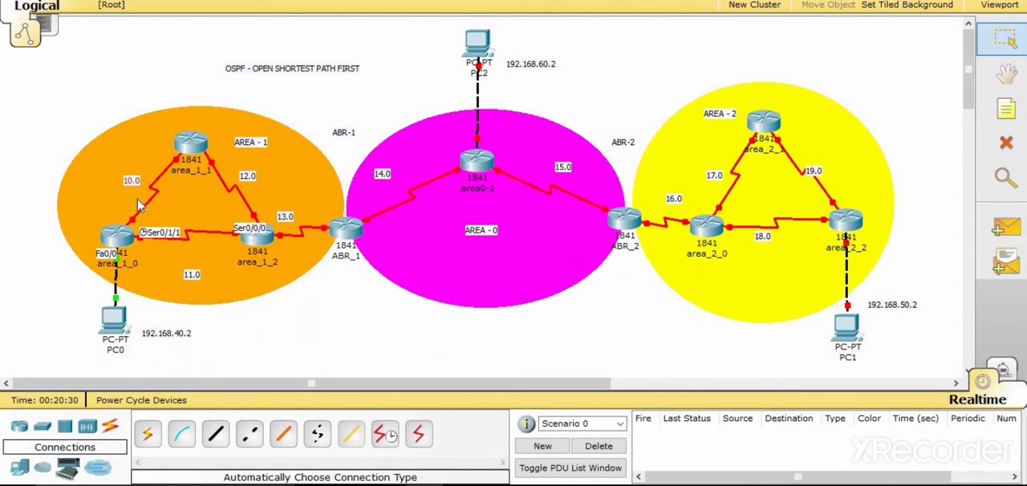
drag(195, 276, 194, 250)
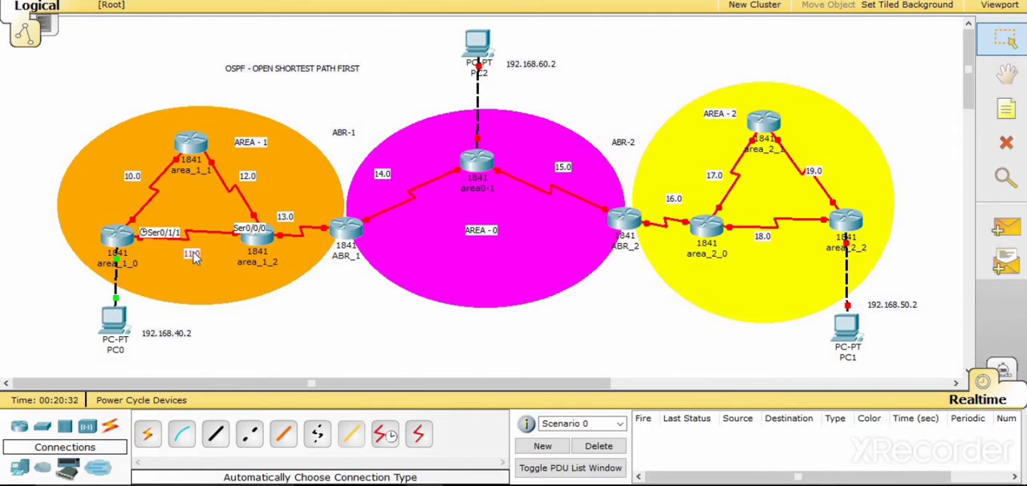
- Assign IP address 192.168.10.2 with mask 255.255.255.0 to Serial0/0/0 on router area_1_0
click(122, 233)
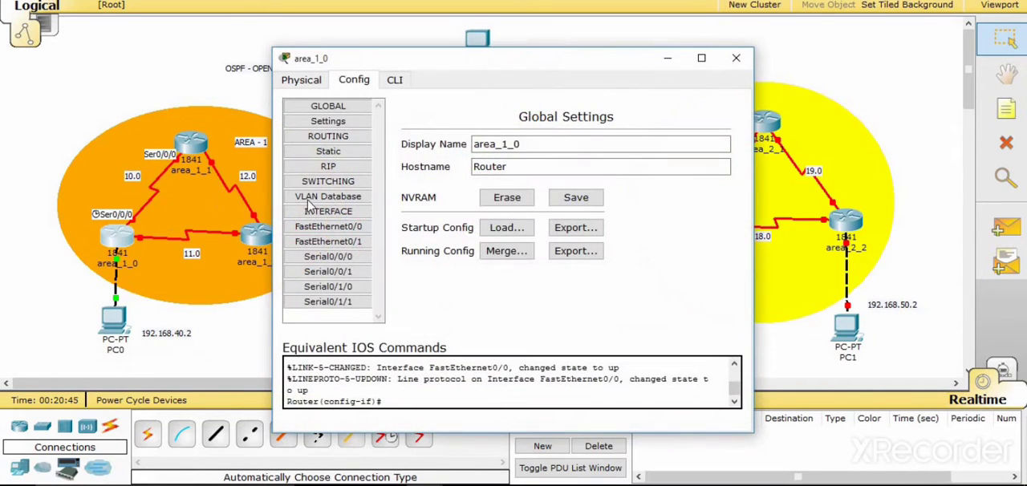
click(327, 257)
click(579, 267)
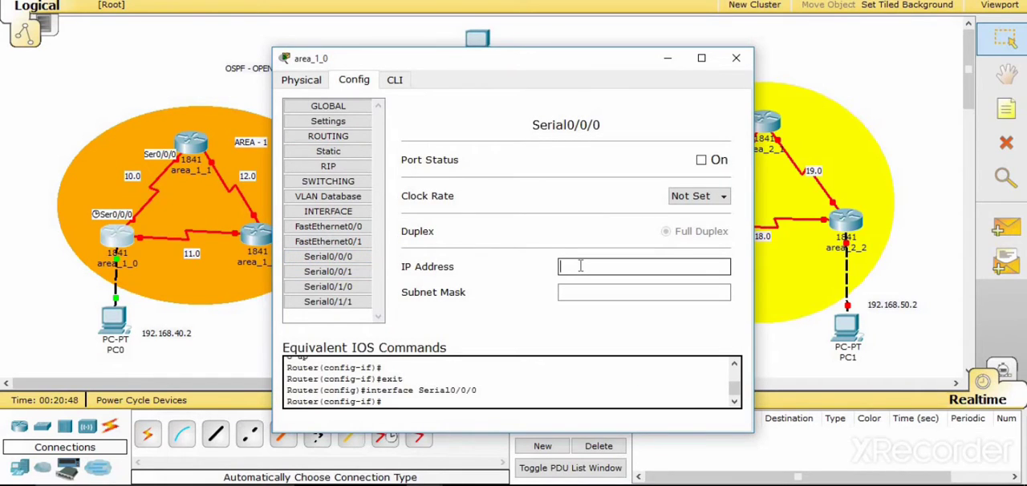
text(192.1)
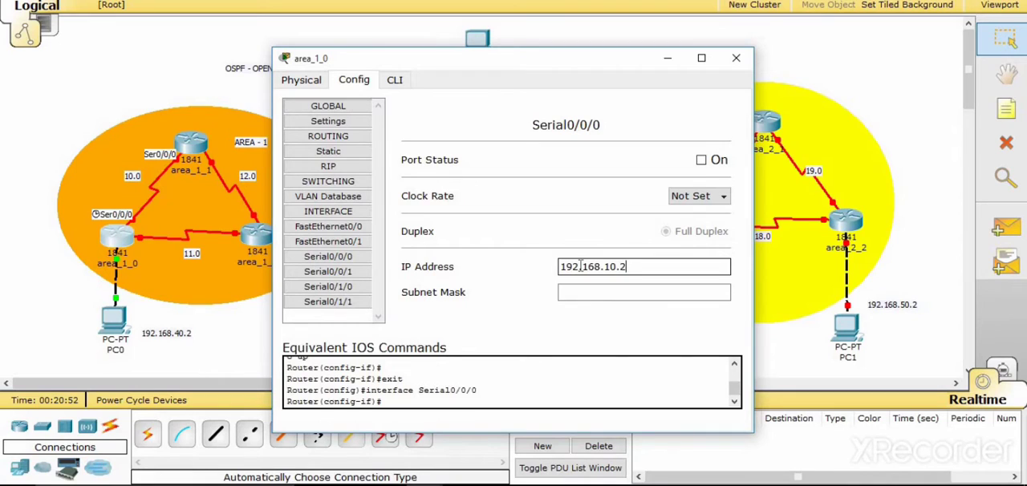
text(68.10.2)
key(Tab)
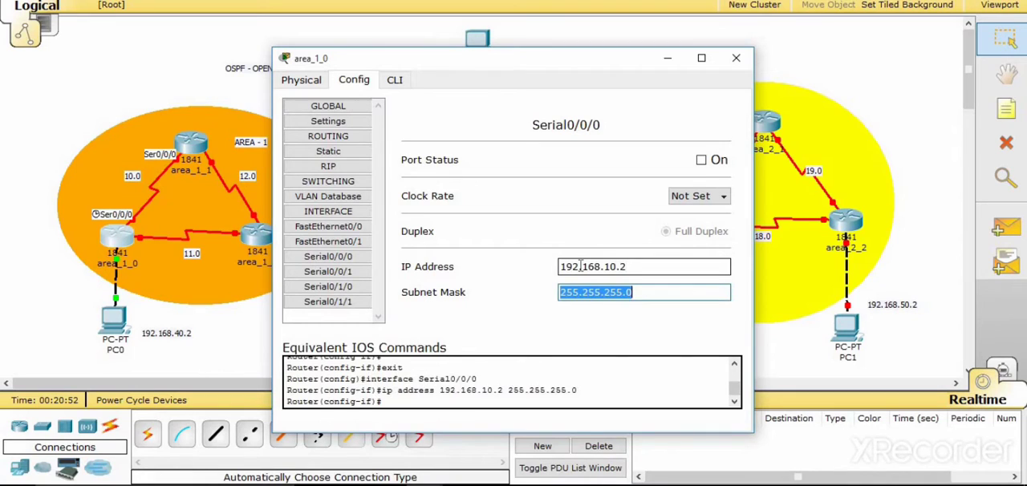
- Set the clock rate of area_1_0's Serial0/0/0 to 64000 and turn the port on
click(704, 200)
click(724, 212)
click(723, 213)
click(724, 213)
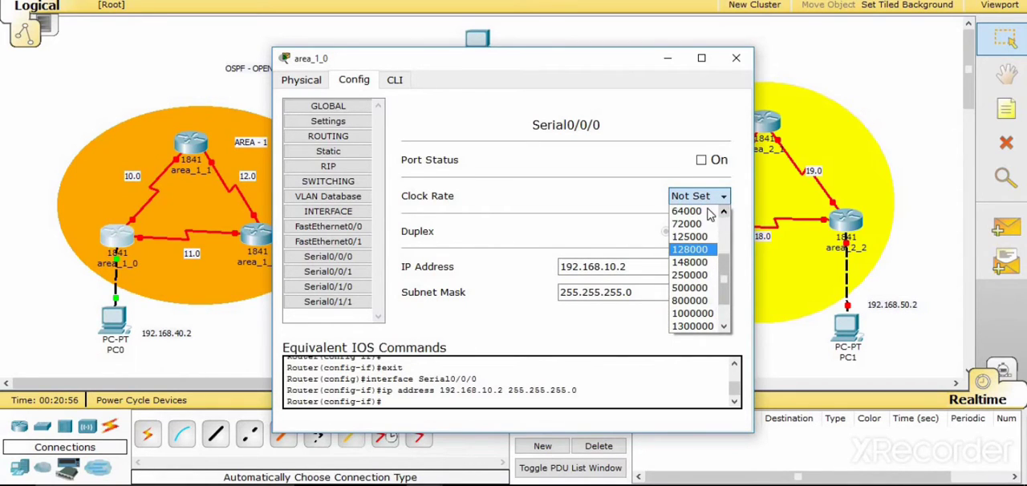
click(695, 211)
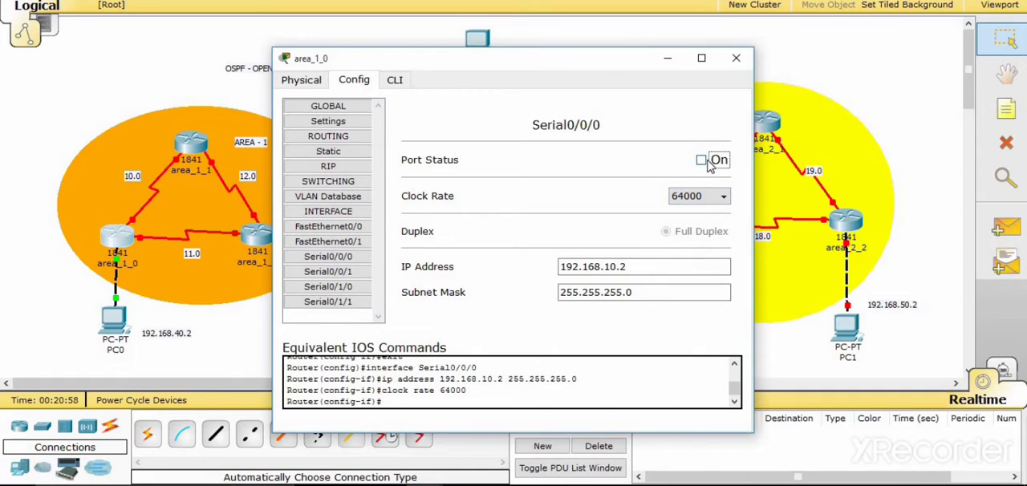
click(703, 163)
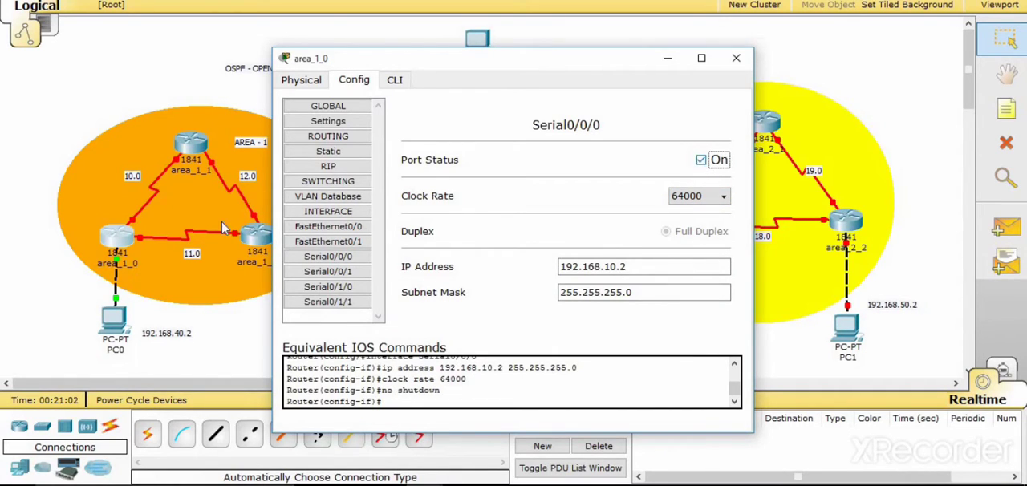
click(733, 63)
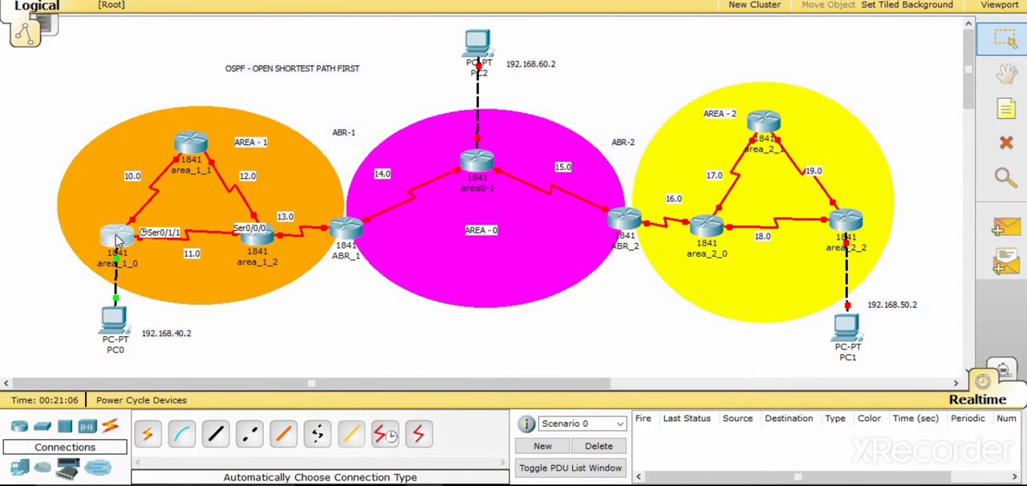
- Assign IP address 192.168.11.2 with mask 255.255.255.0 to Serial0/1/1 on router area_1_0
click(122, 238)
click(328, 304)
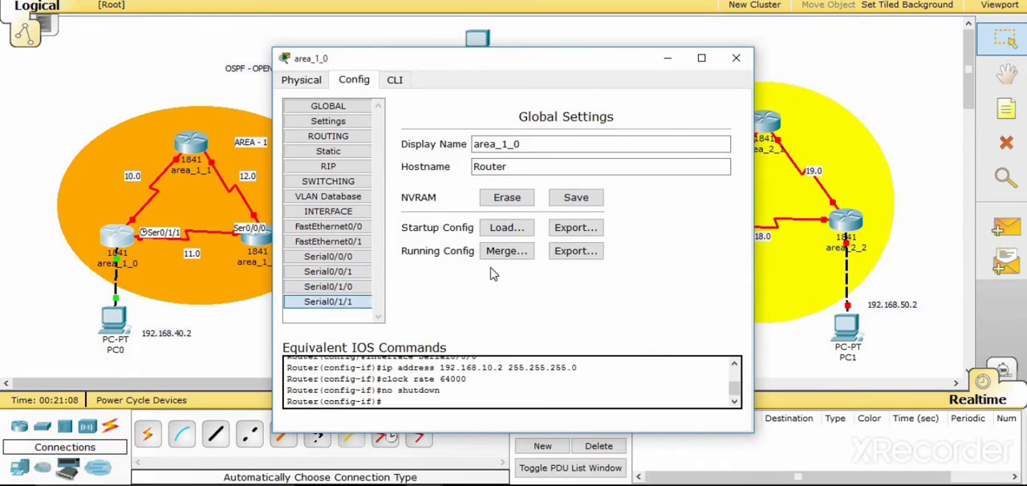
click(565, 267)
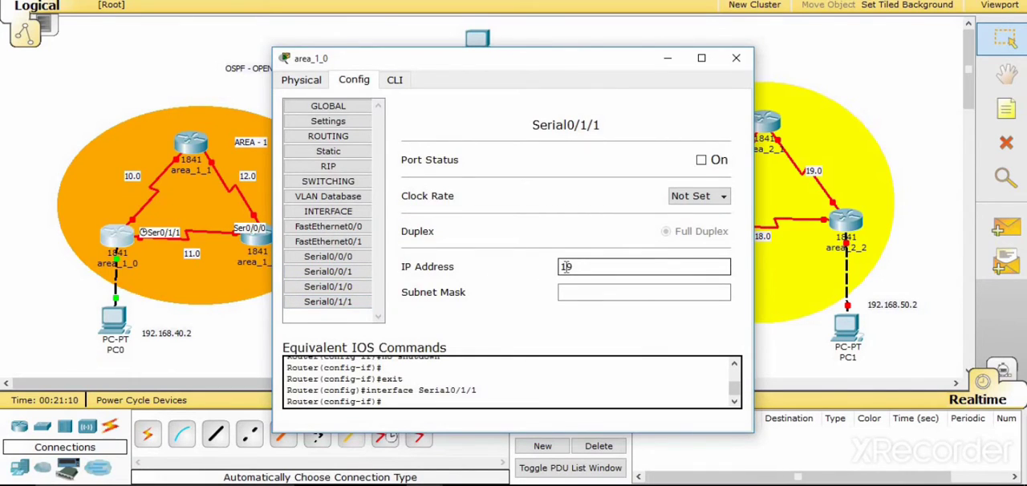
text(192.168.111)
text(2)
key(Tab)
- Set the clock rate of area_1_0's Serial0/1/1 to 64000 and turn the port on
click(713, 197)
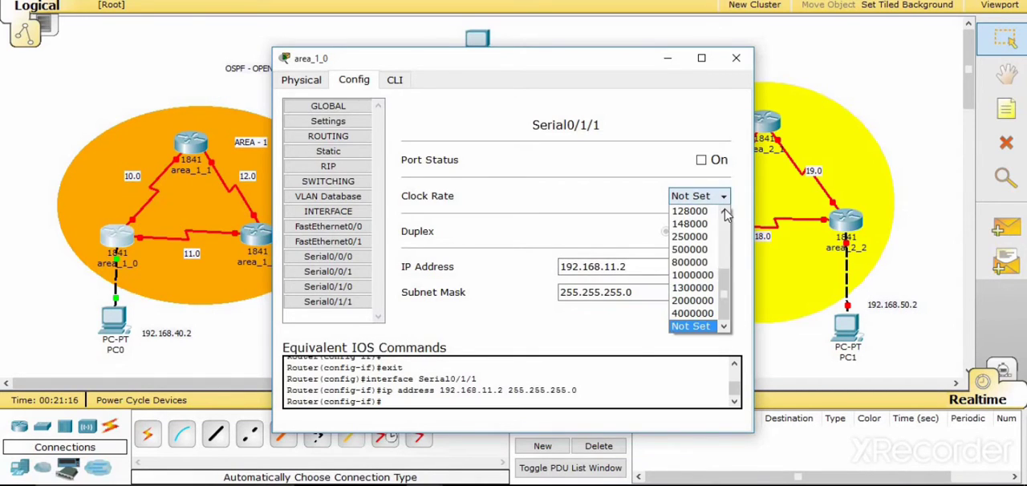
click(726, 213)
click(725, 213)
click(690, 211)
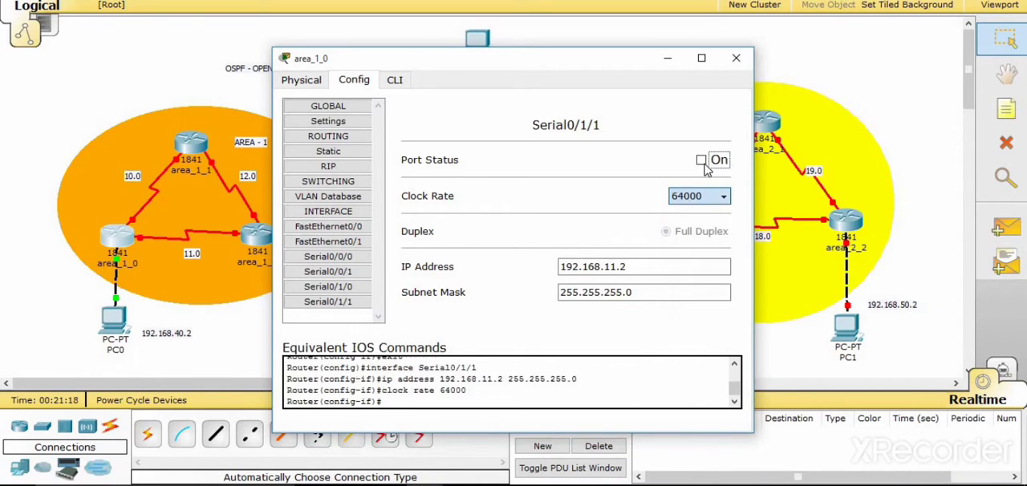
click(701, 161)
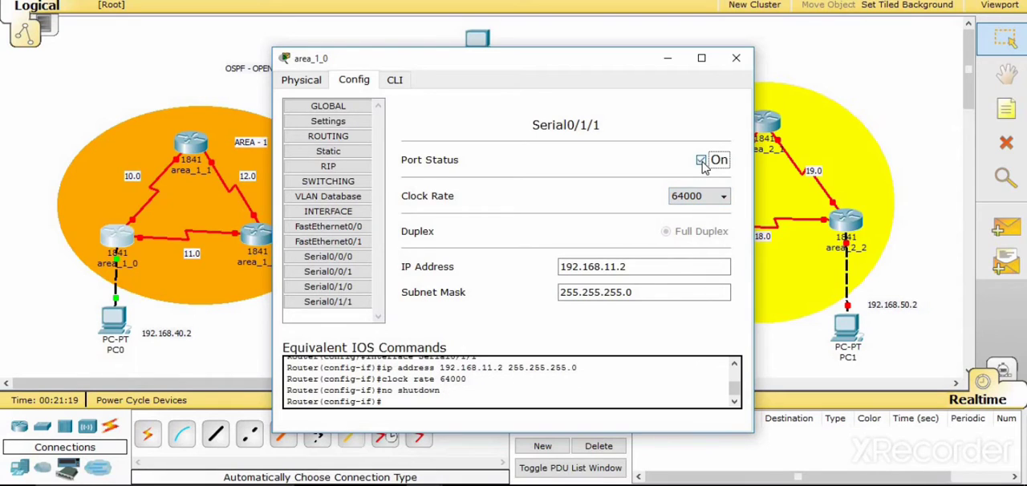
click(735, 61)
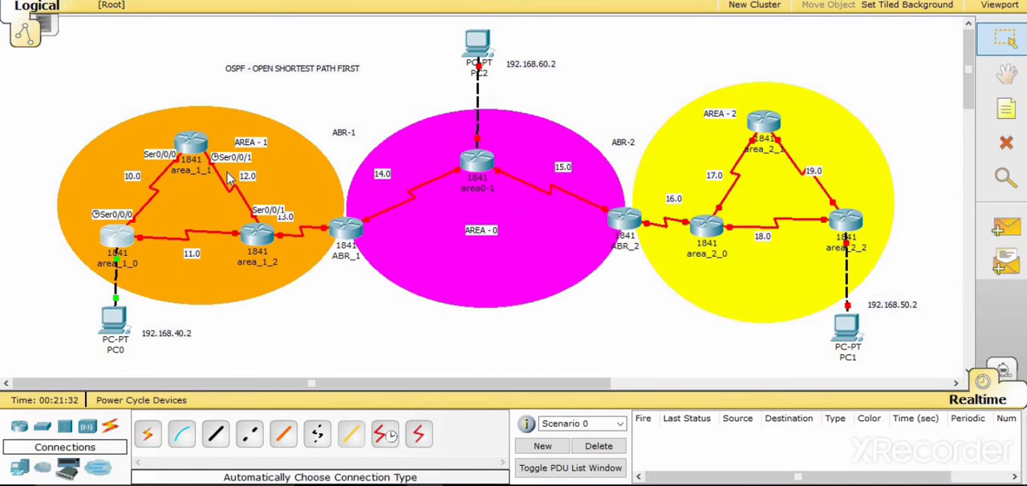
- Assign IP address 192.168.10.3 with mask 255.255.255.0 to Serial0/0/0 on router area_1_1
mouse_move(214, 175)
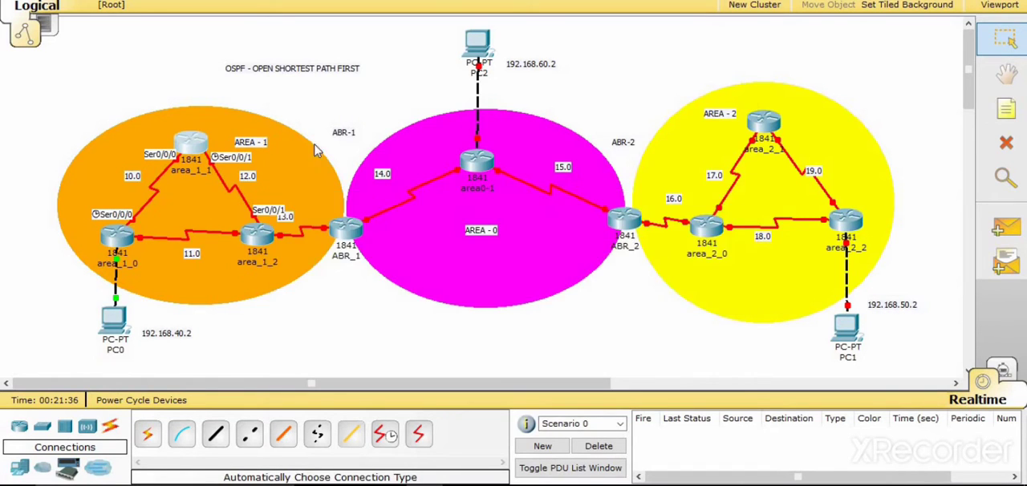
click(353, 81)
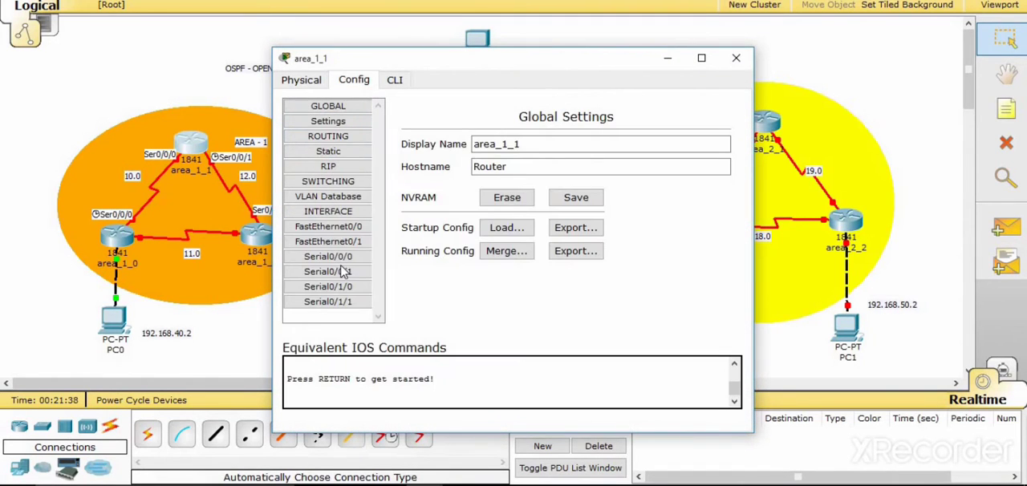
click(337, 258)
click(619, 266)
text(1)
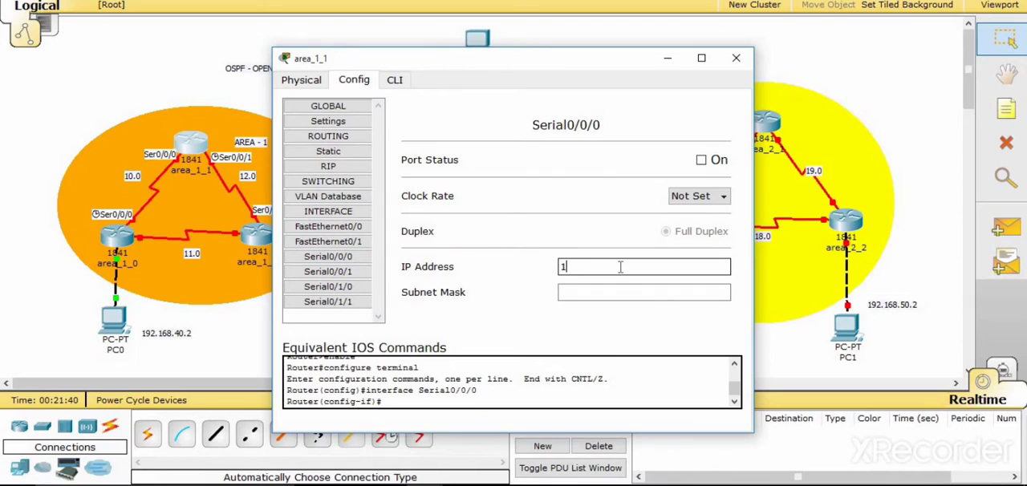
text(92.168.)
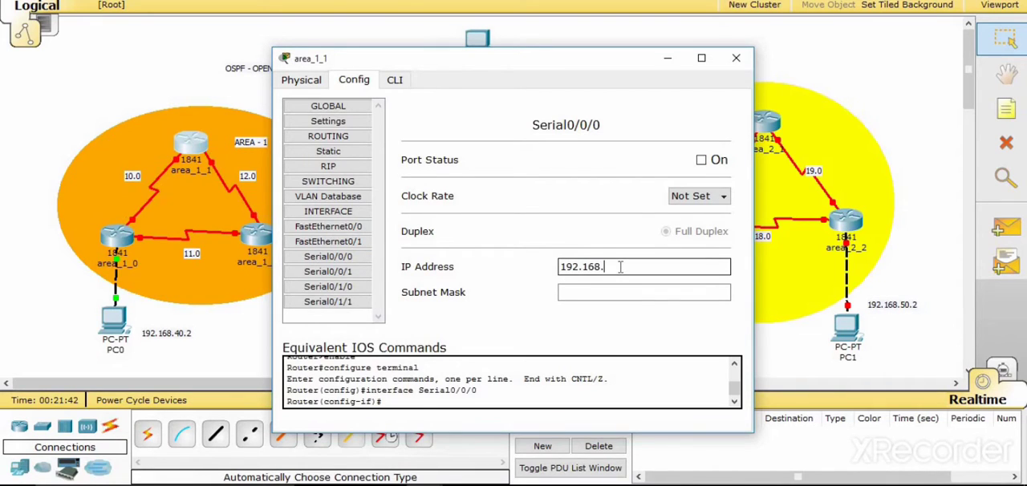
text(10.3)
key(Tab)
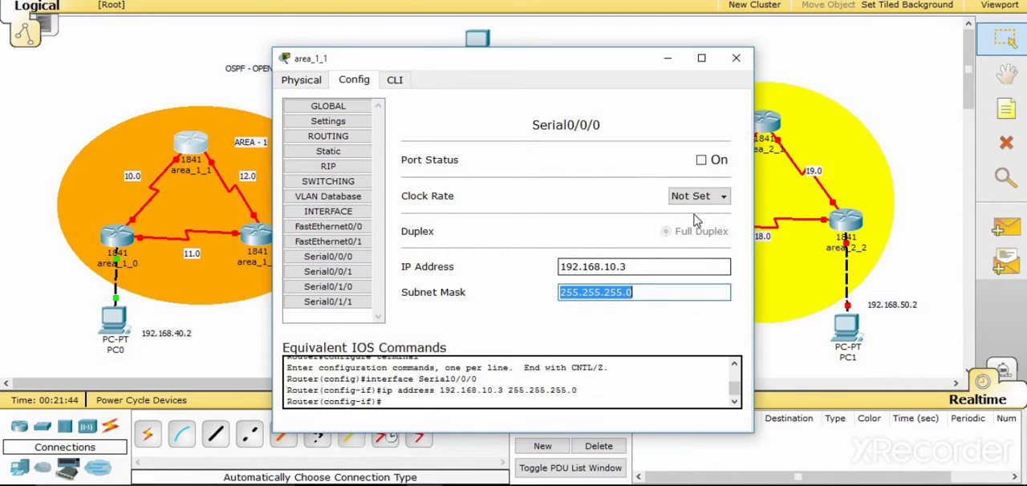
- Set the clock rate of area_1_1's Serial0/0/0 to 64000 and turn the port on
click(705, 201)
click(723, 212)
click(723, 213)
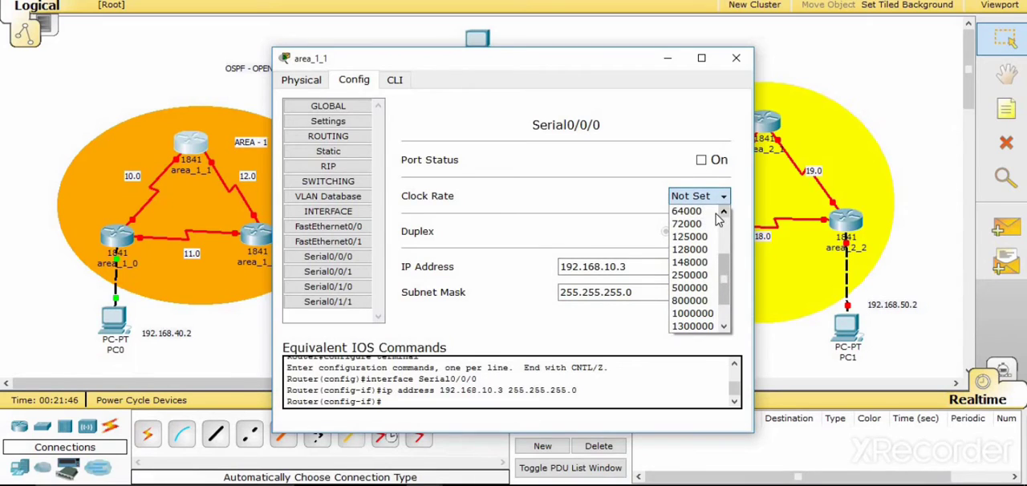
click(686, 211)
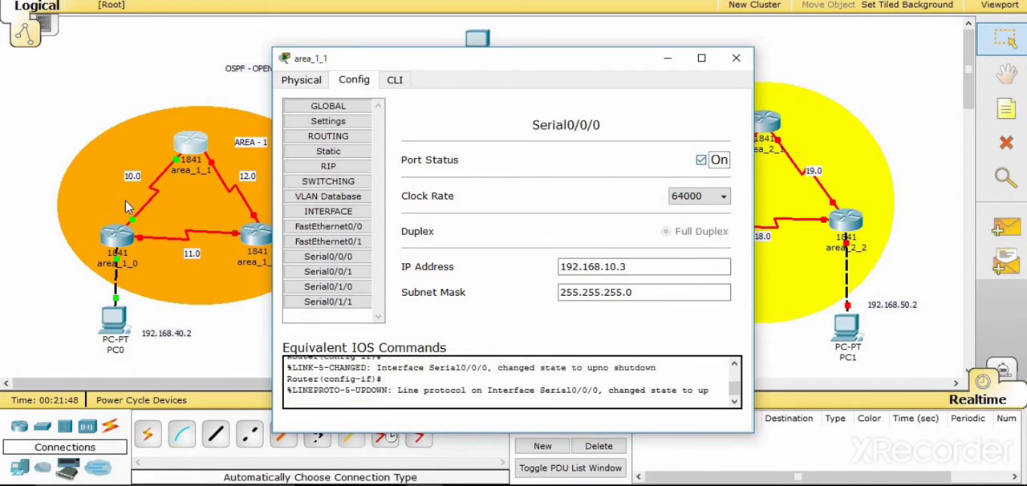
- Assign IP address 192.168.12.2 with mask 255.255.255.0 to Serial0/0/1 on router area_1_1
click(736, 57)
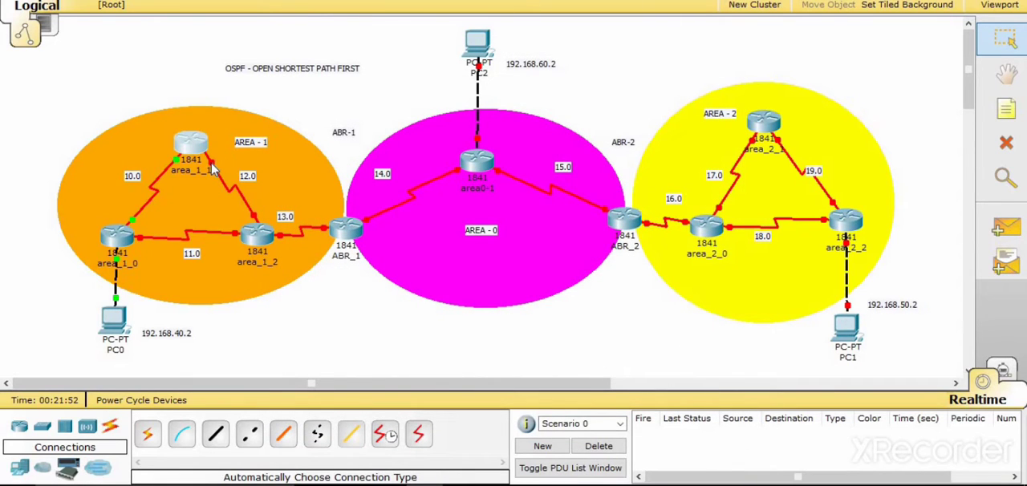
click(192, 146)
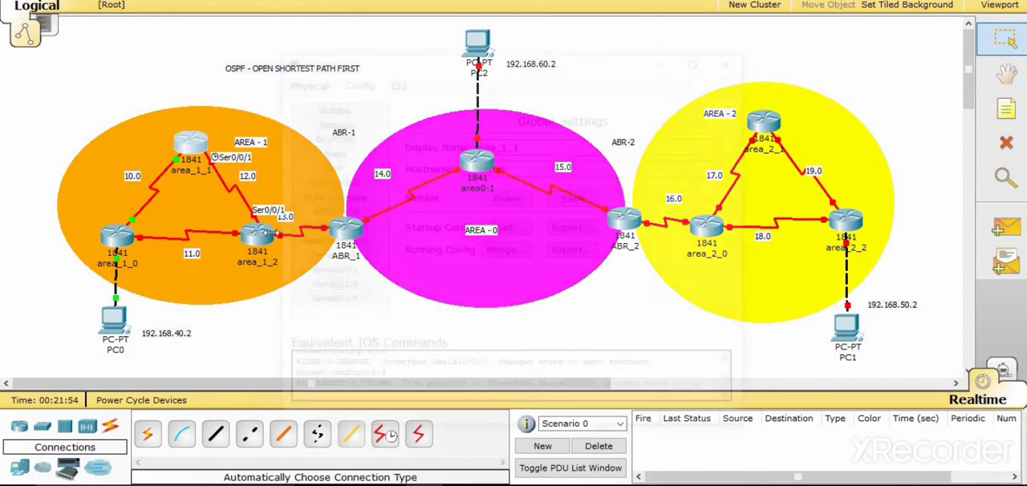
click(327, 271)
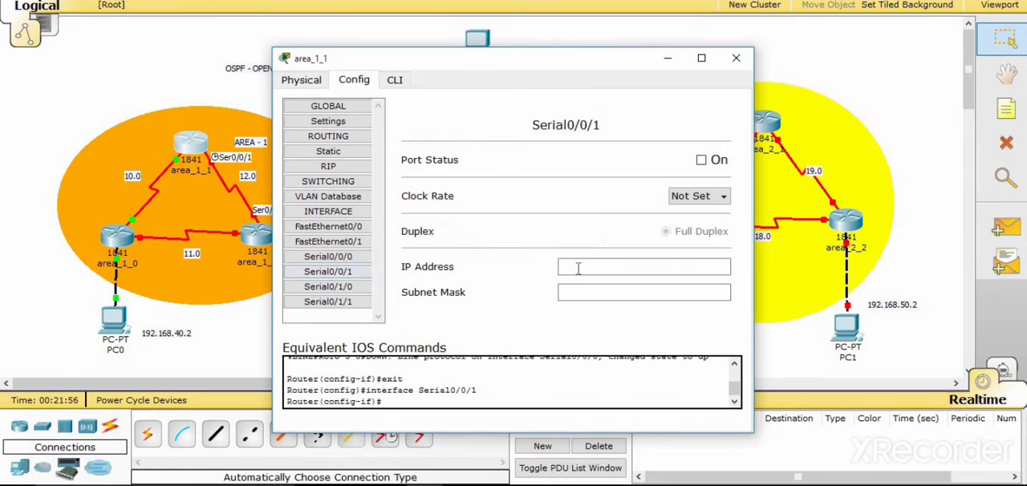
click(576, 268)
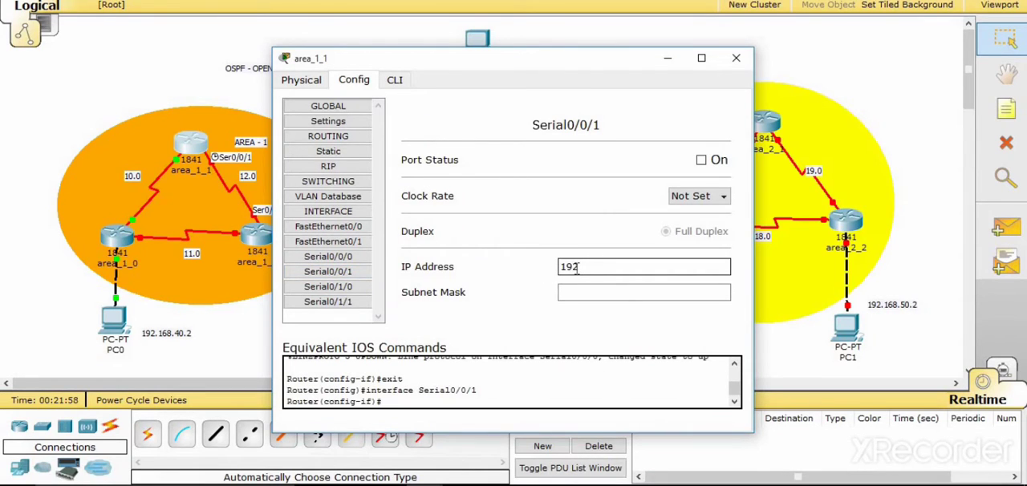
text(192.168.12.2)
key(Tab)
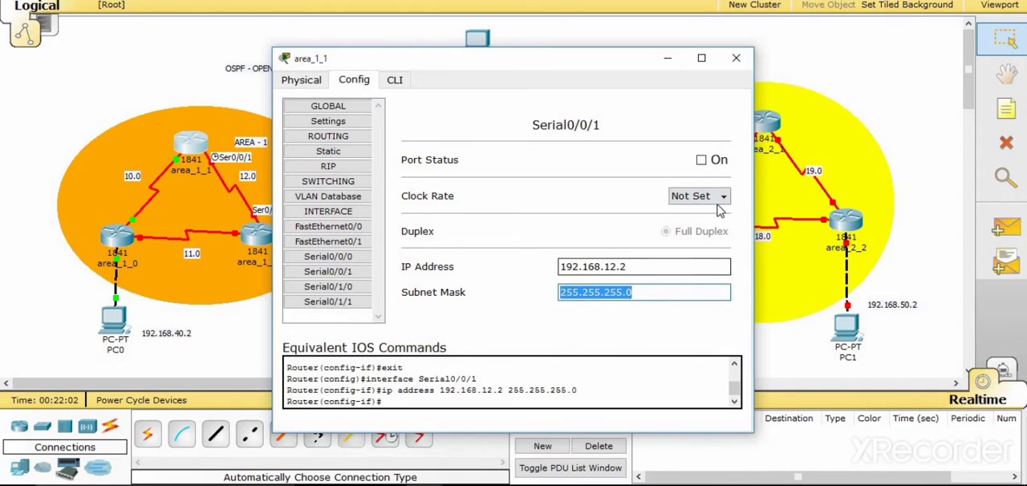
- Set the clock rate of area_1_1's Serial0/0/1 to 64000, turn the port on and close the router's window
click(702, 199)
scroll(714, 212, up, 1)
scroll(714, 212, up, 1)
click(690, 211)
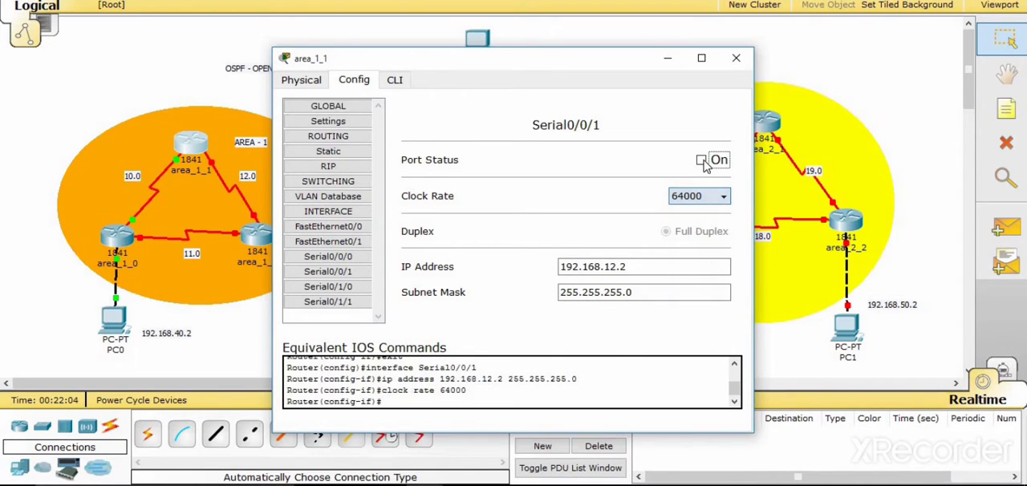
click(701, 160)
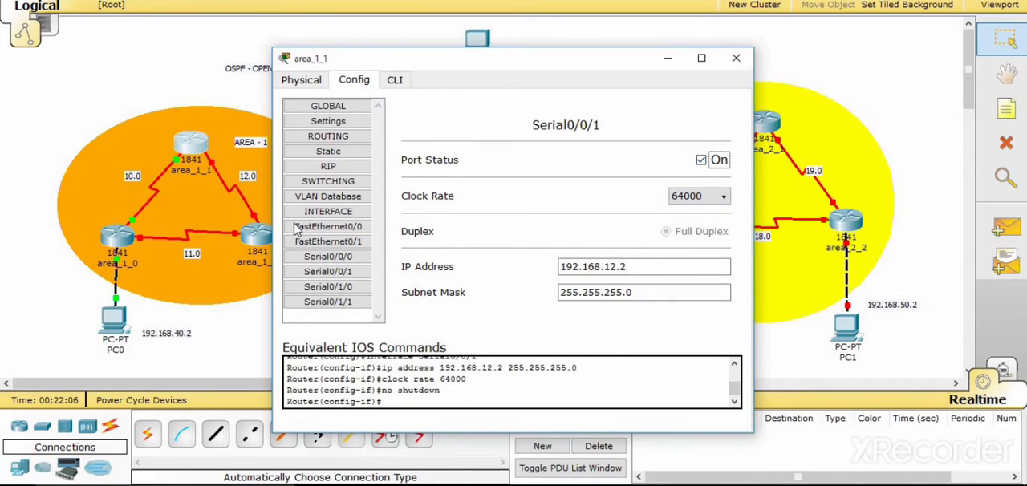
click(736, 58)
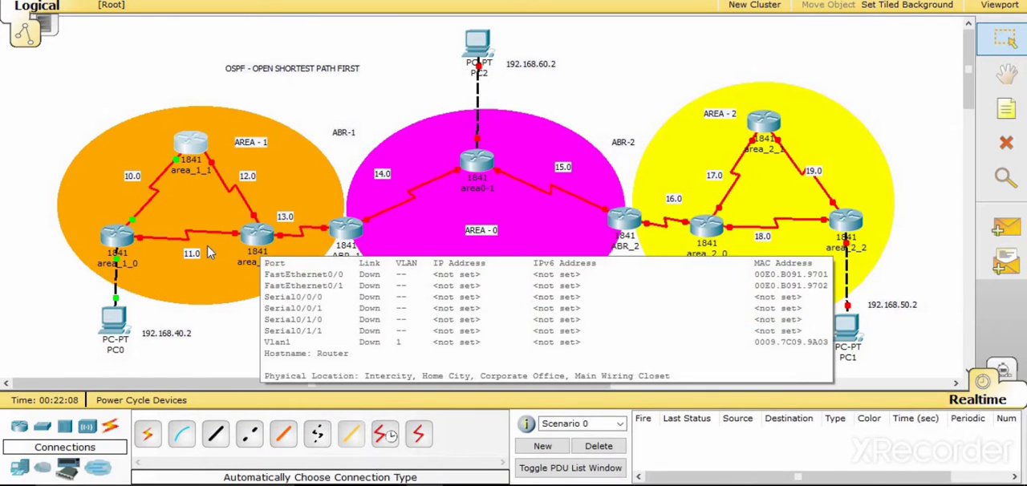
- Assign IP address 192.168.11.3 with mask 255.255.255.0 to Serial0/0/0 on router area_1_2
click(257, 239)
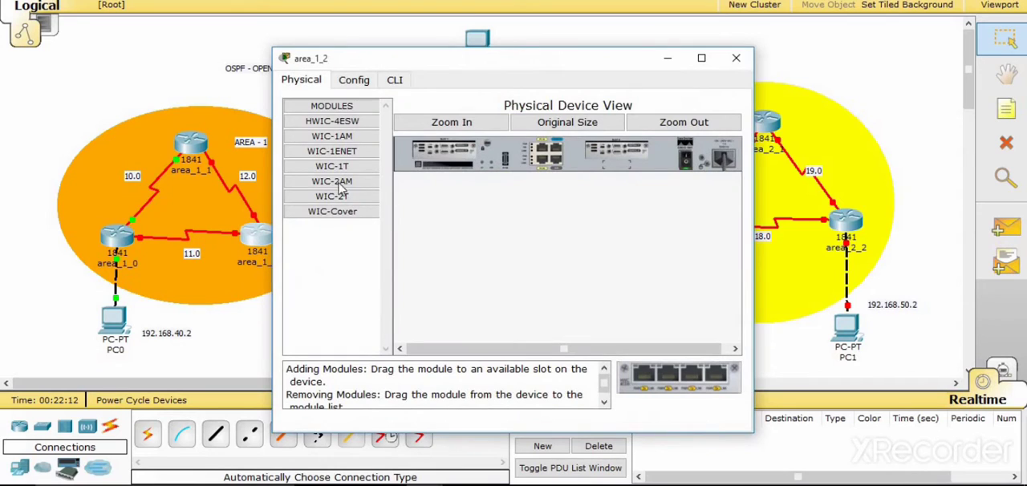
click(236, 239)
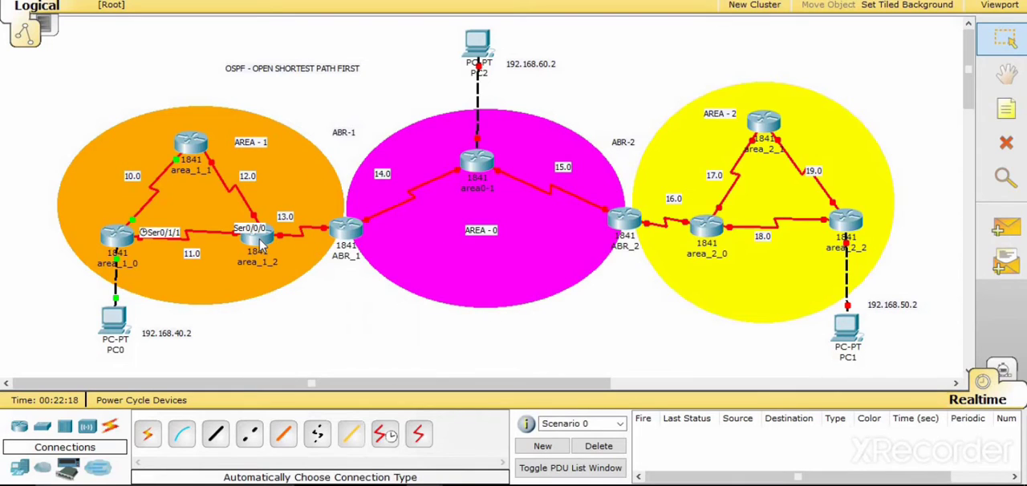
click(259, 240)
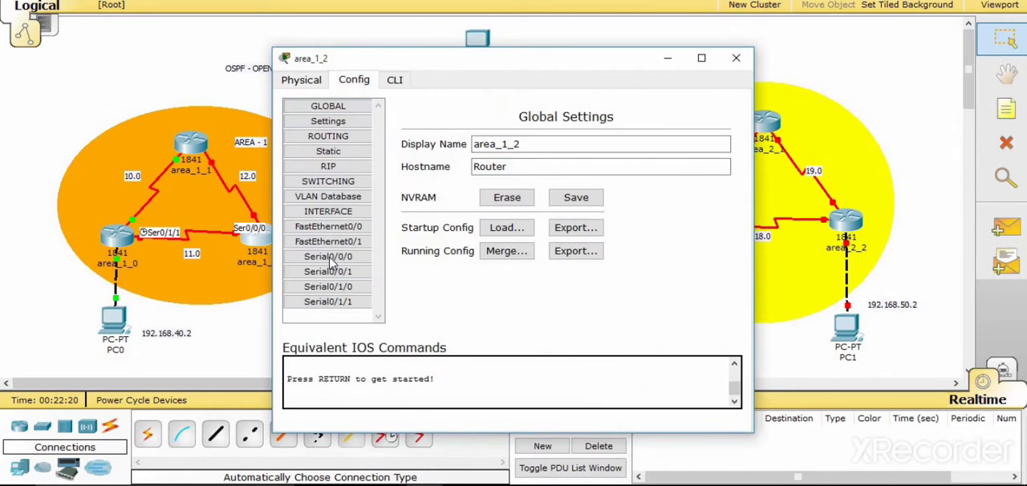
click(329, 258)
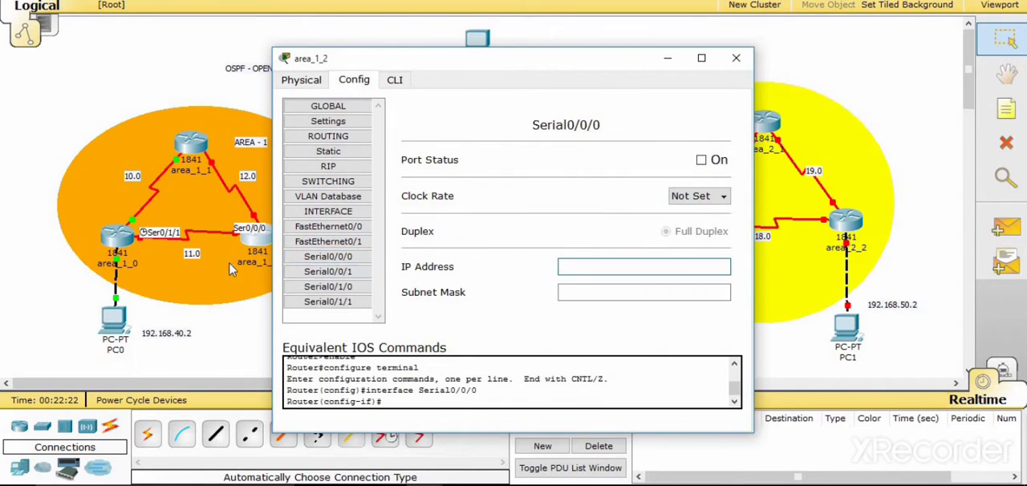
text(192.168.11.3)
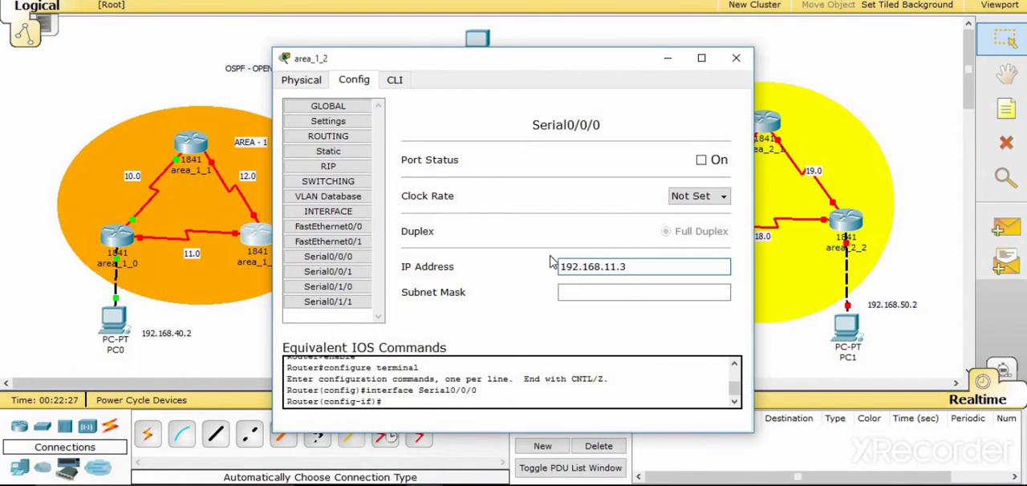
key(Tab)
- Set the clock rate of area_1_2's Serial0/0/0 to 64000, turn the port on and close the router's window
click(698, 196)
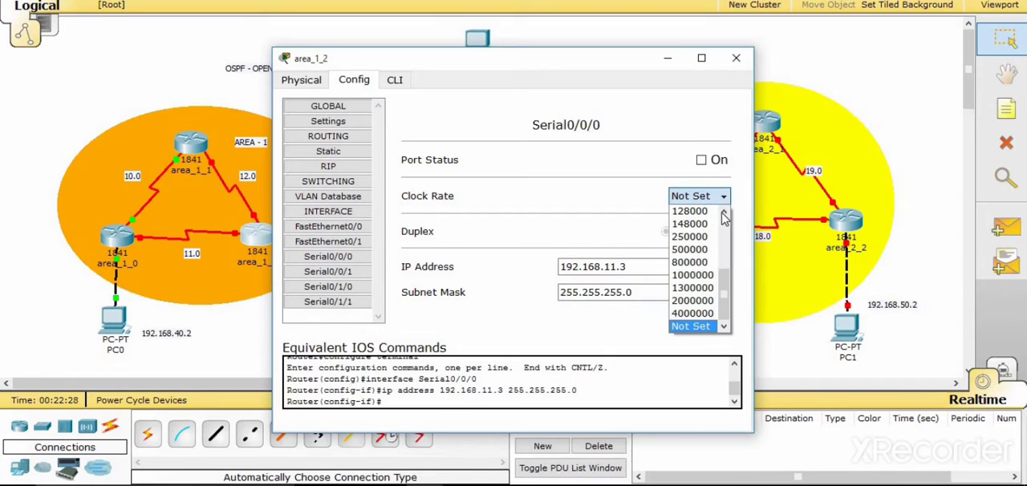
click(724, 213)
click(724, 214)
click(690, 211)
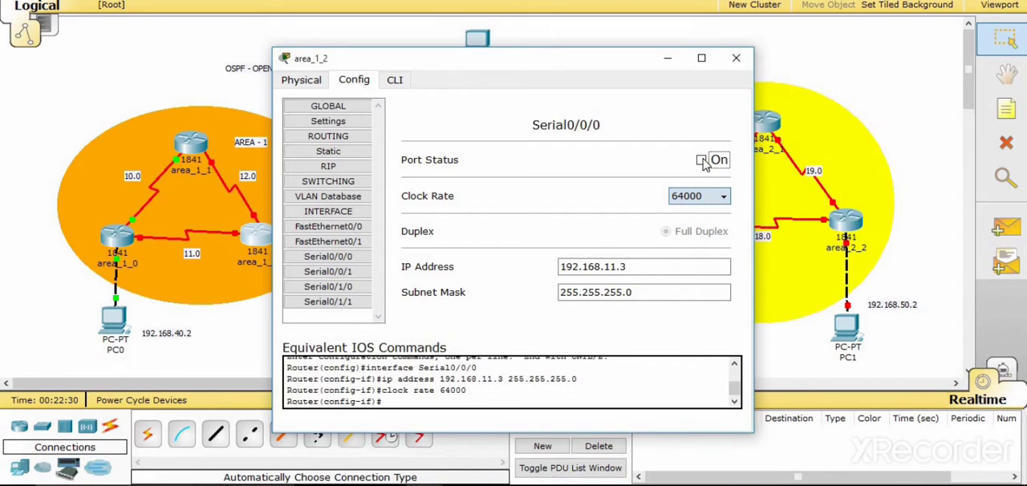
click(702, 160)
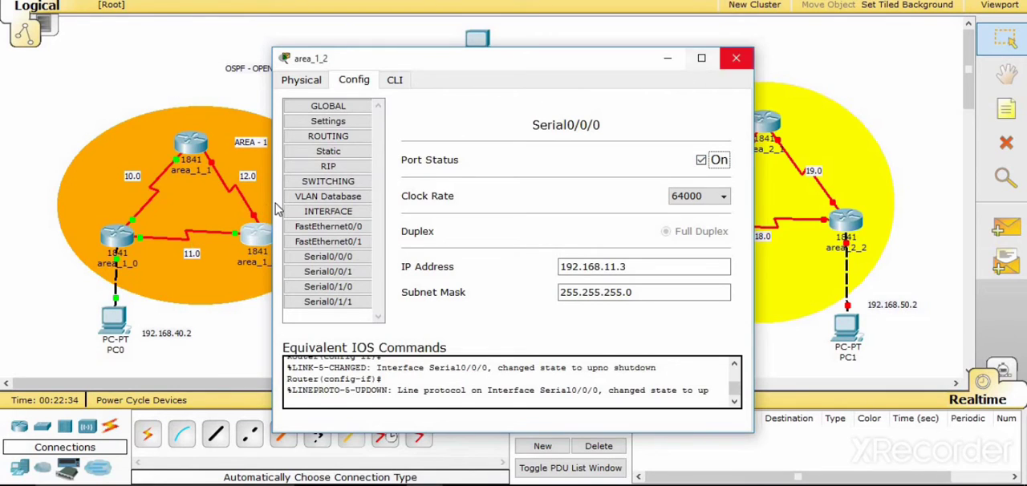
click(735, 57)
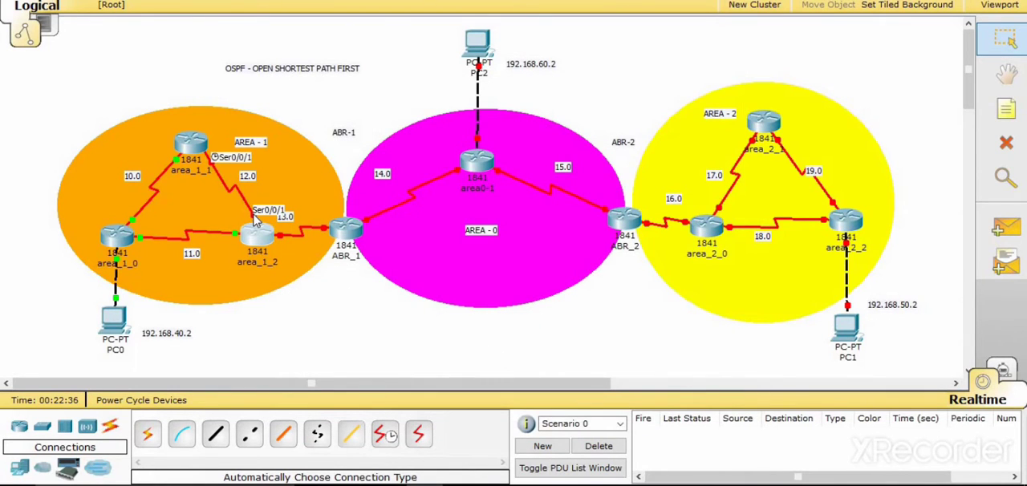
- Assign IP address 192.168.12.3 with mask 255.255.255.0 to Serial0/0/1 on router area_1_2
click(256, 236)
click(324, 273)
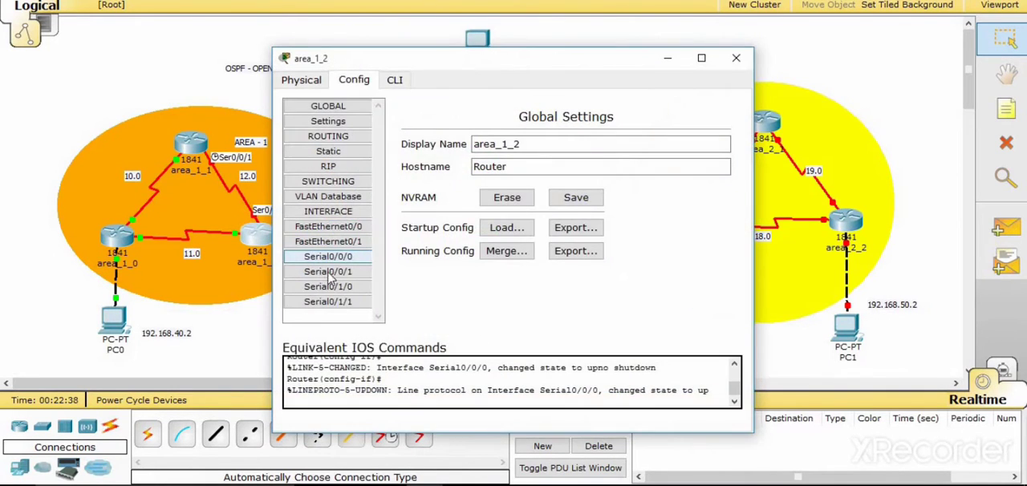
click(615, 266)
text(1)
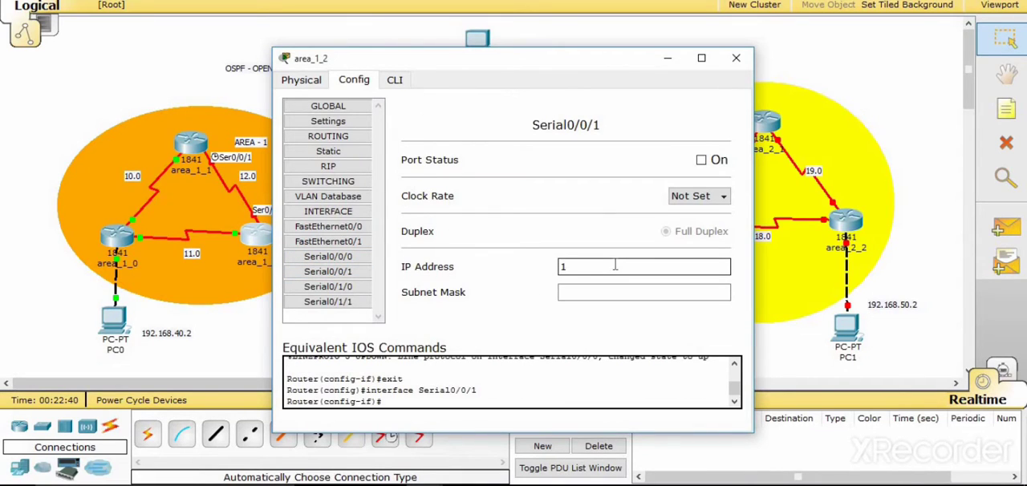
text(92.168.12.3)
key(Tab)
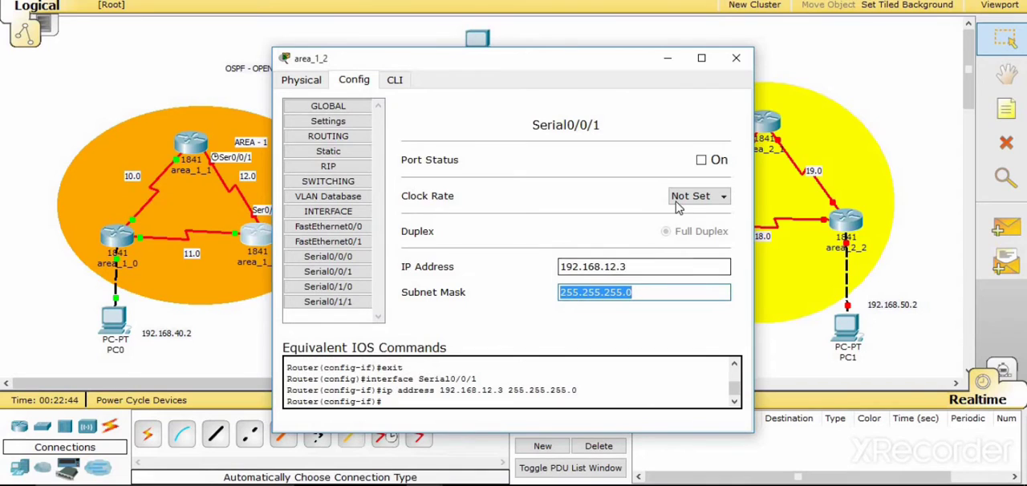
- Set the clock rate of area_1_2's Serial0/0/1 to 64000, turn the port on and close the router's window
click(677, 205)
scroll(690, 240, up, 5)
click(686, 210)
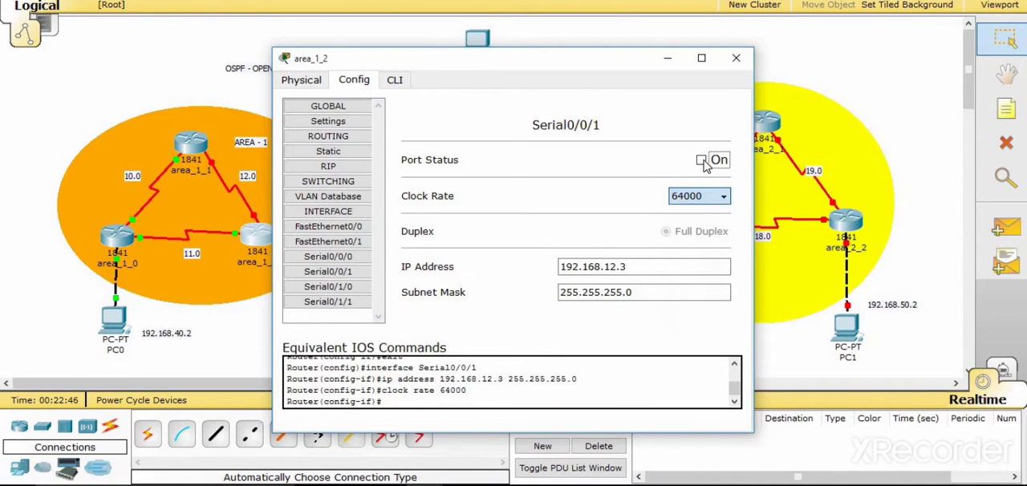
click(702, 161)
click(735, 57)
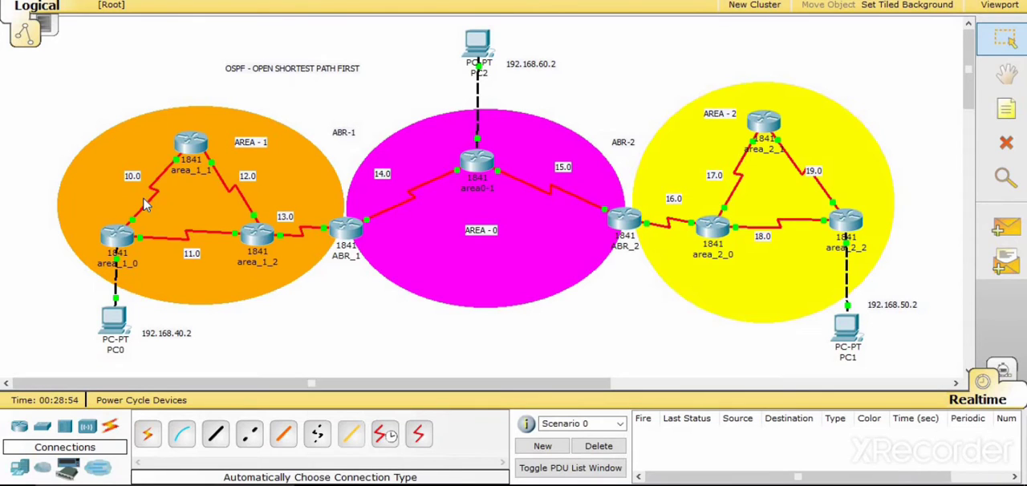
- Open the command line of router area_1_0 and exit interface configuration, global configuration and the console session
click(119, 245)
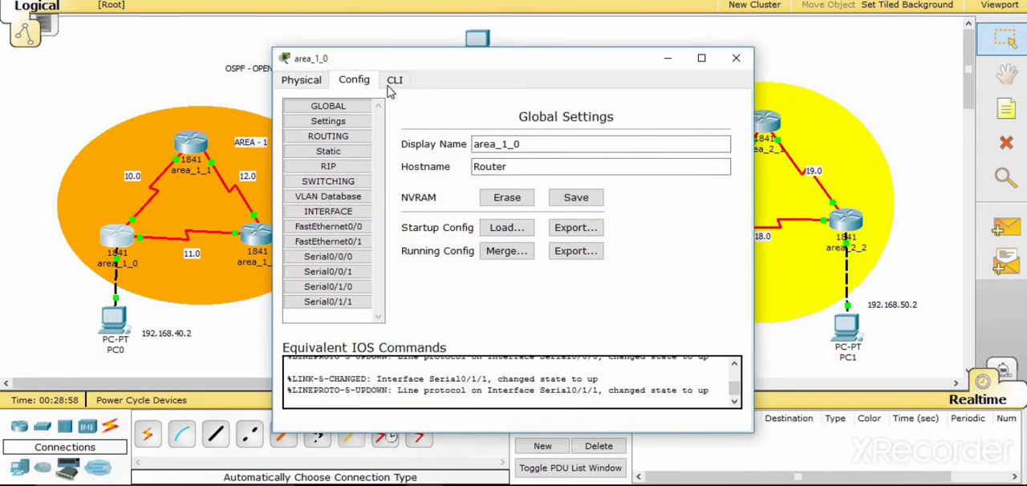
click(393, 81)
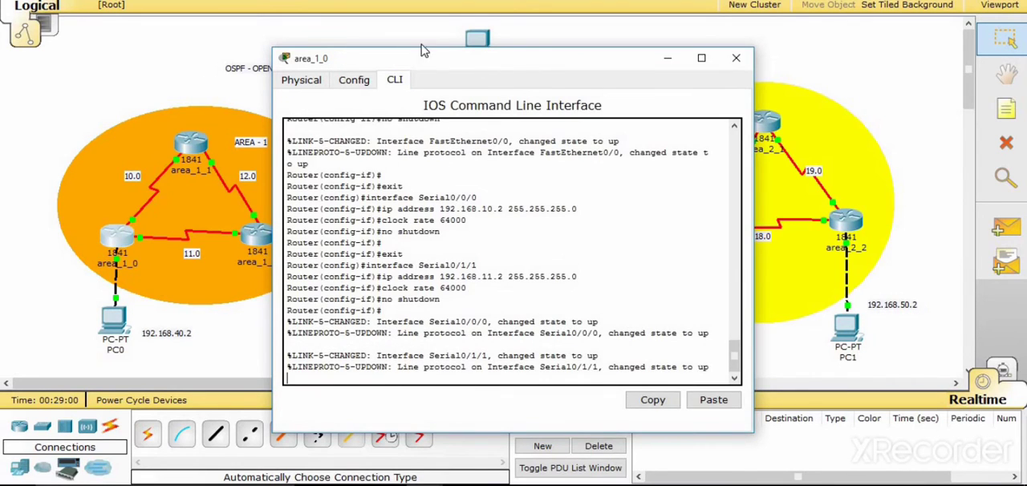
drag(422, 50, 425, 23)
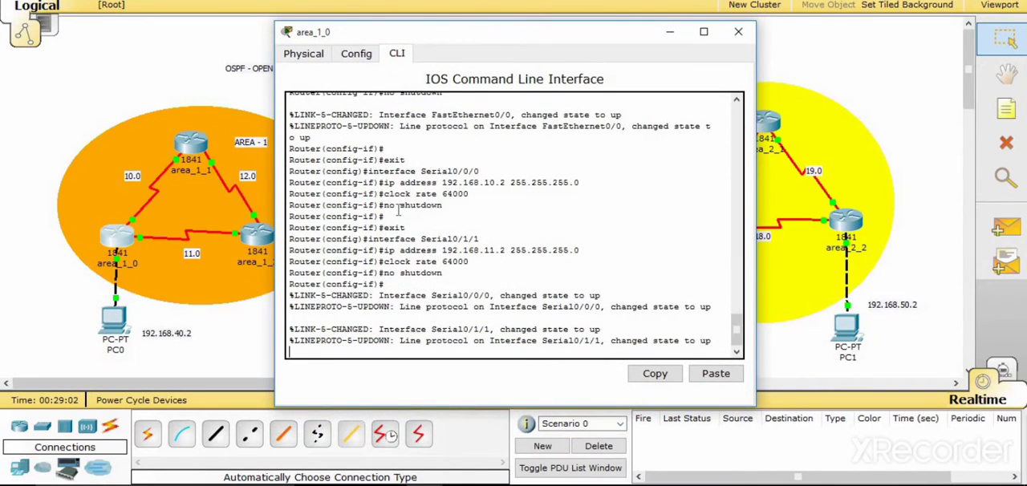
key(Return)
text(exit)
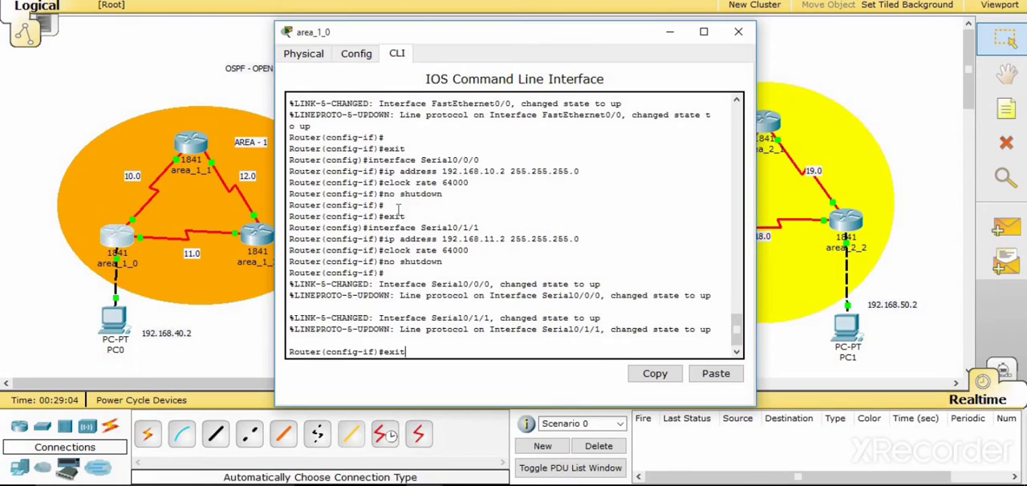
key(Return)
text(exit)
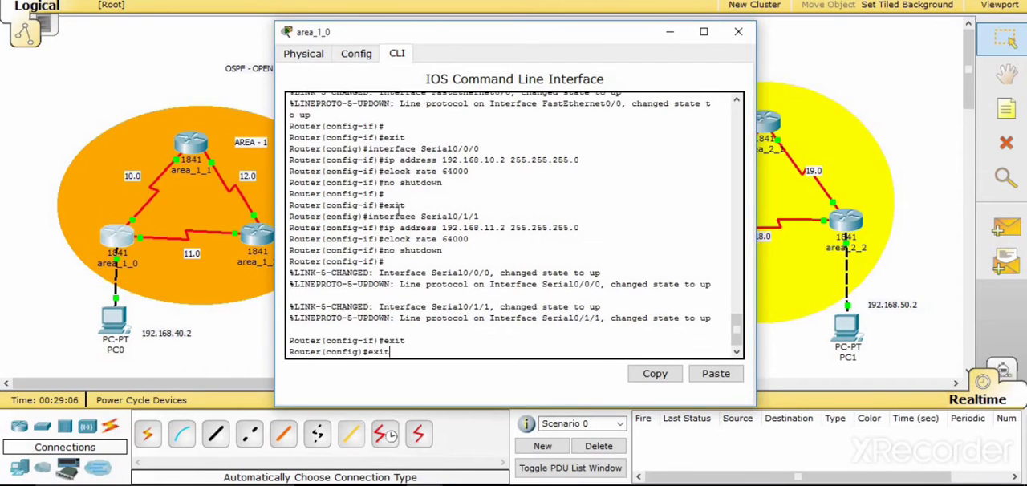
key(Return)
key(Return)
key(Return)
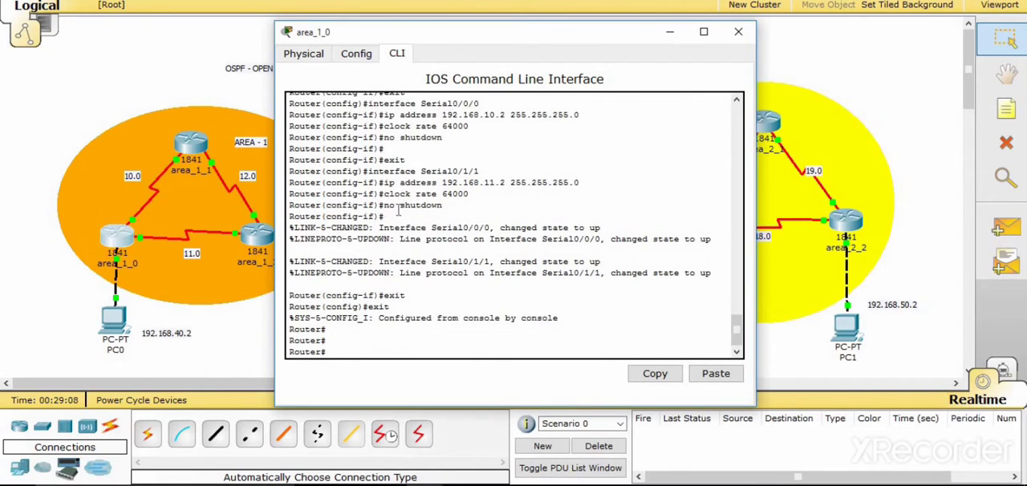
text(exit)
key(Return)
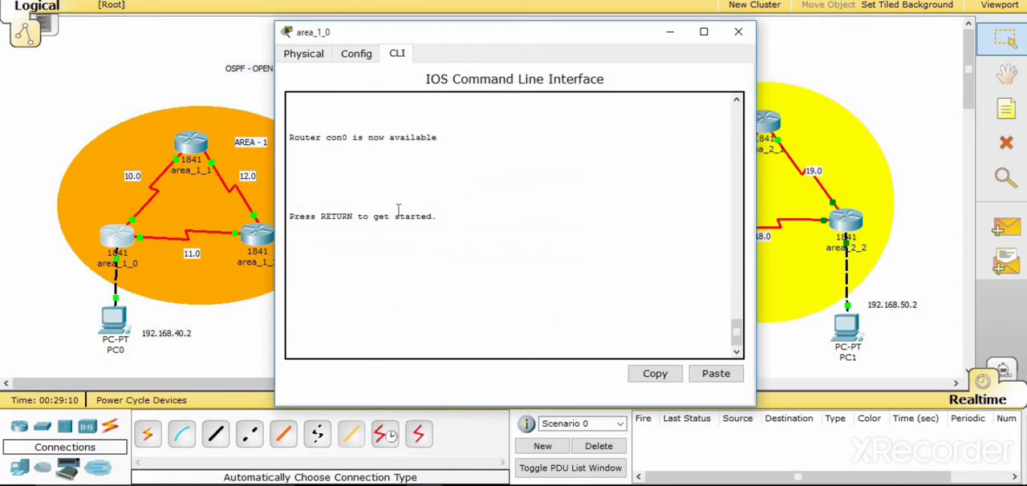
- Start a new console session on area_1_0 and enter global configuration mode with enable and config t
key(Return)
text(en)
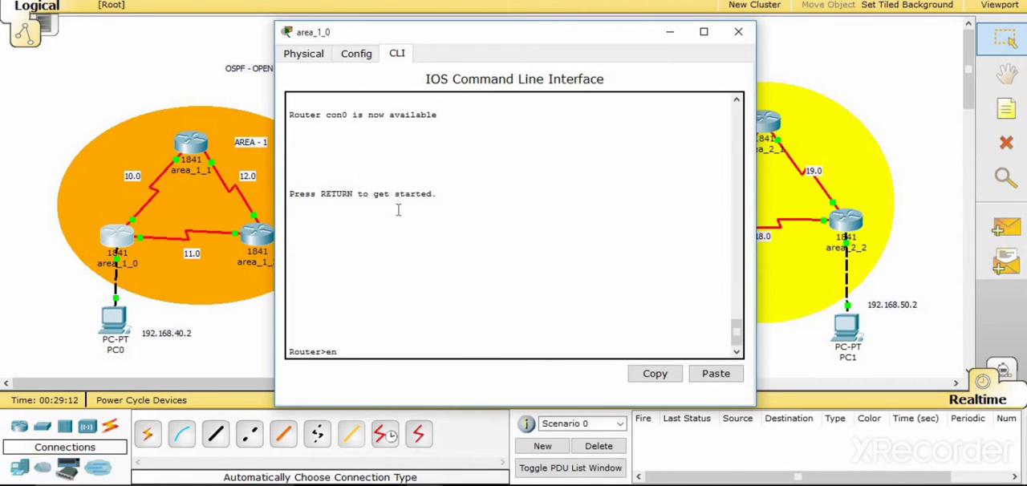
key(Tab)
key(Return)
text(c)
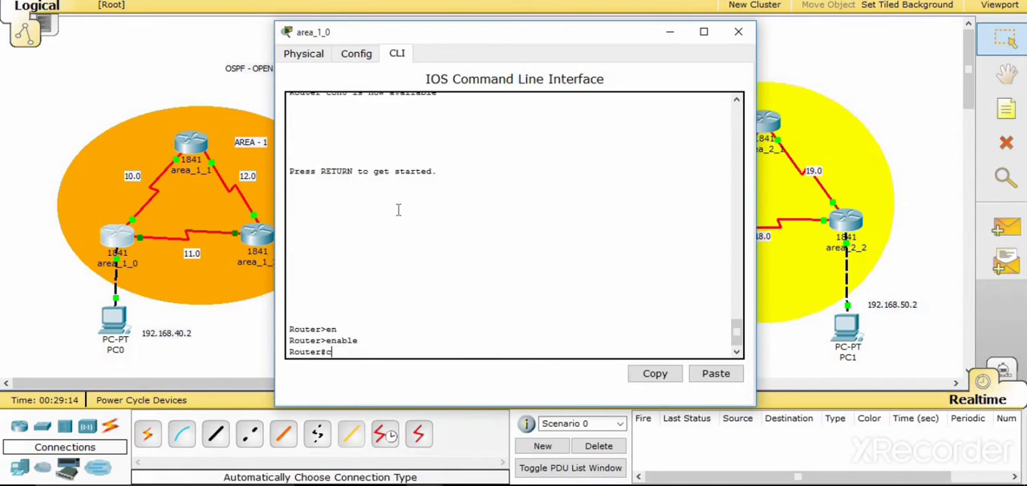
text(onfig t)
key(Return)
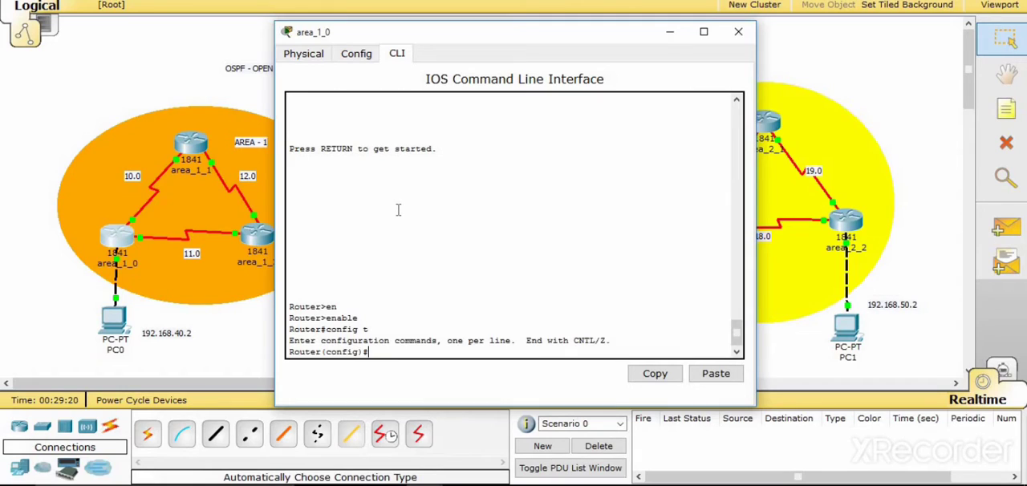
- Enter OSPF routing configuration on area_1_0 with process ID 1 using router ospf 1
text(router osp)
key(Tab)
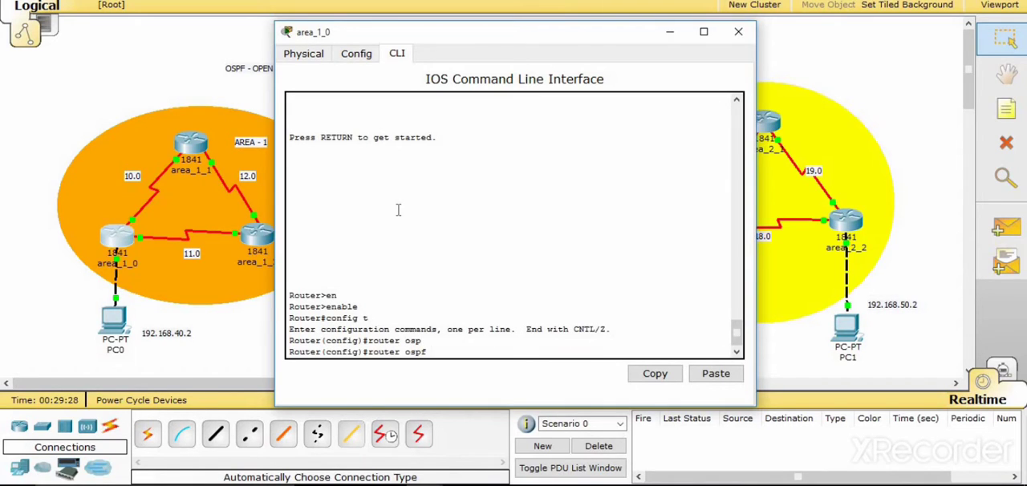
text(1)
key(Return)
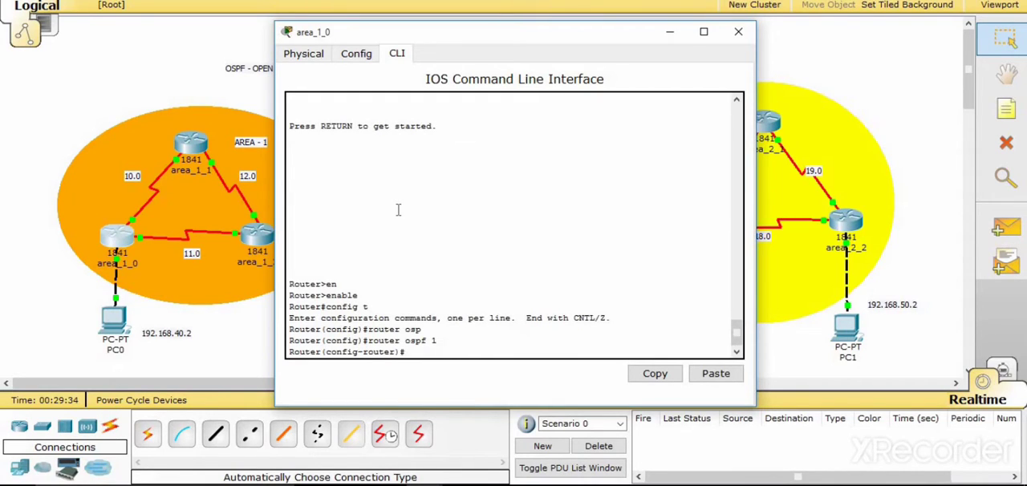
- Advertise network 192.168.40.0 with wildcard mask 0.0.0.255 in OSPF area 1 on area_1_0
text(netw)
key(Tab)
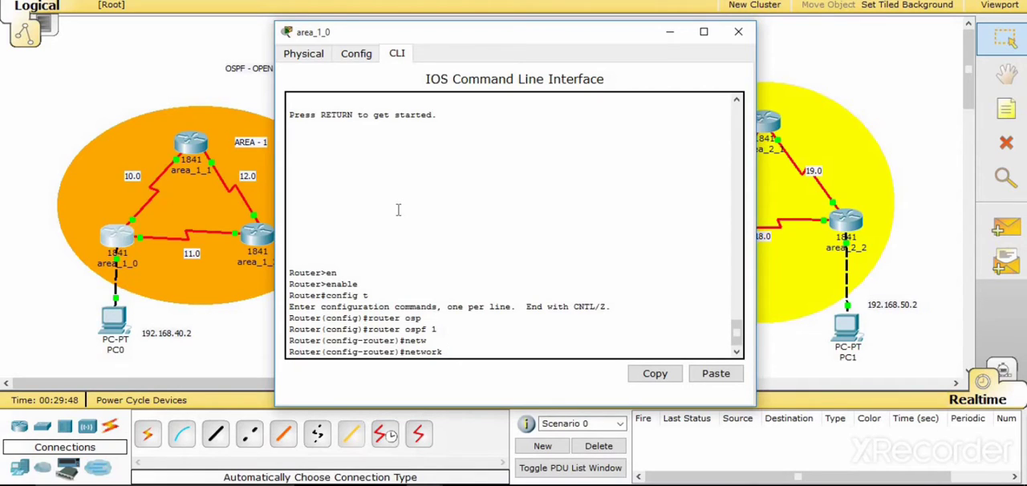
text(192.168.40.0)
text(0.0.0.255)
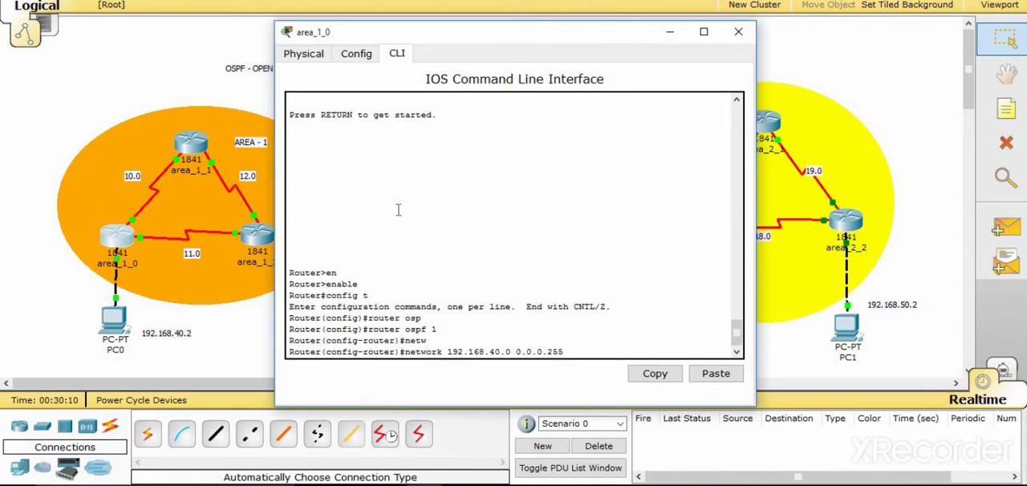
text( area 1)
key(Return)
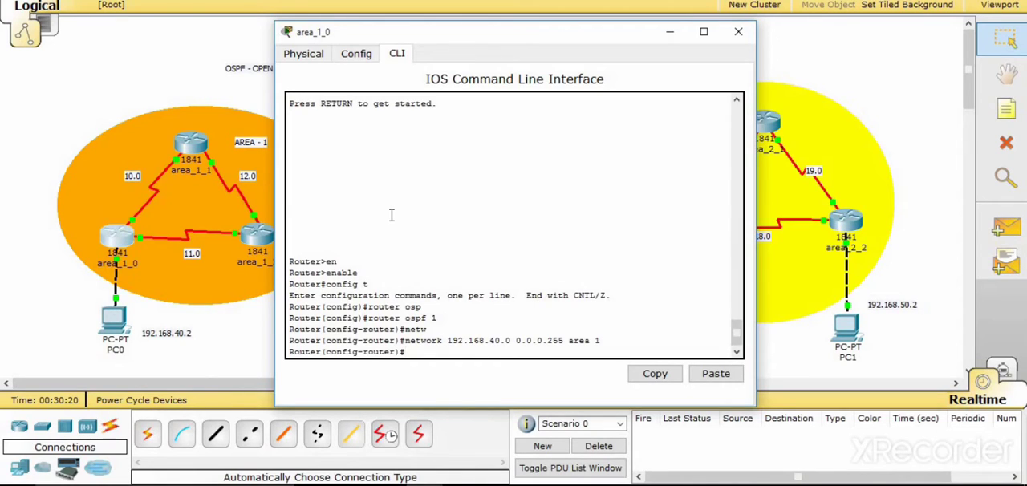
- Reuse the previous network command on area_1_0 to advertise 192.168.10.0 with wildcard 0.0.0.255 in area 1
key(Up)
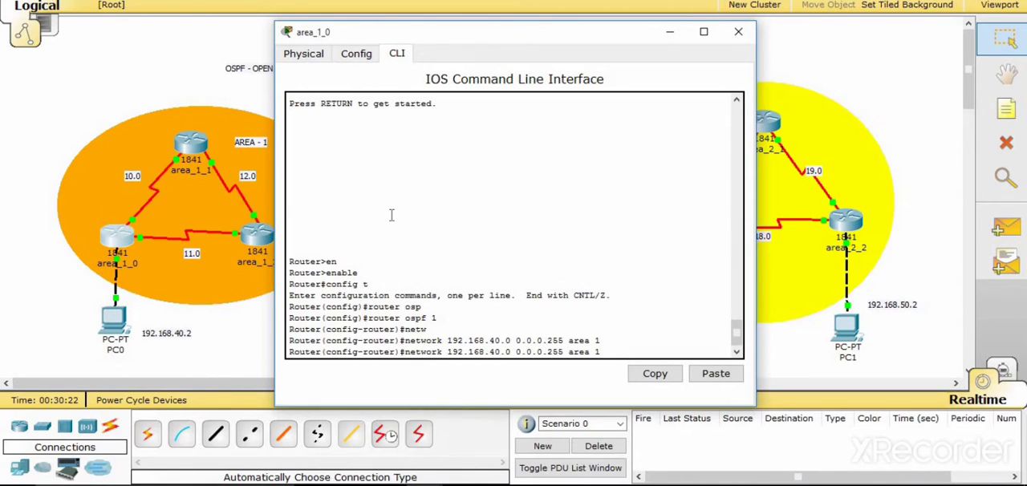
key(Left)
key(Left)
key(Left)
key(Left)
key(Left)
key(Left)
key(Left)
key(Left)
key(Left)
key(BackSpace)
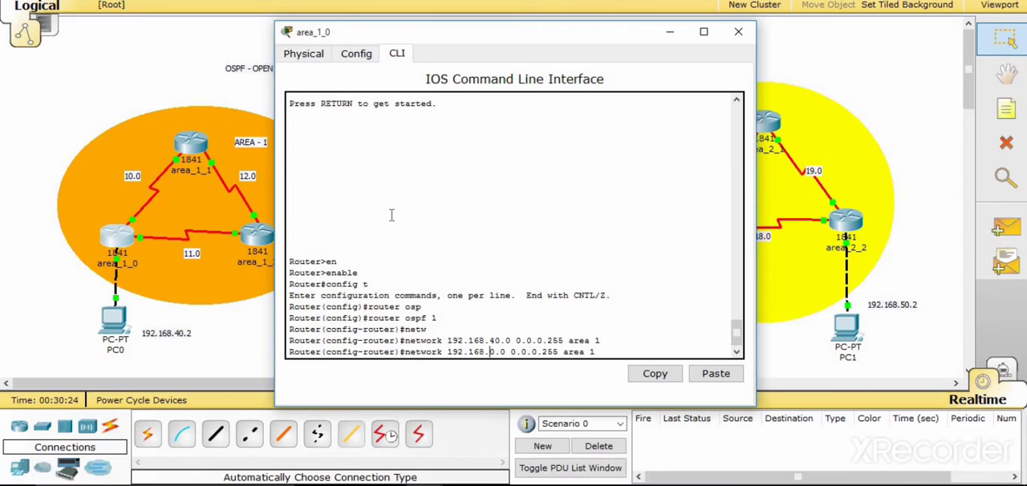
text(1)
key(Return)
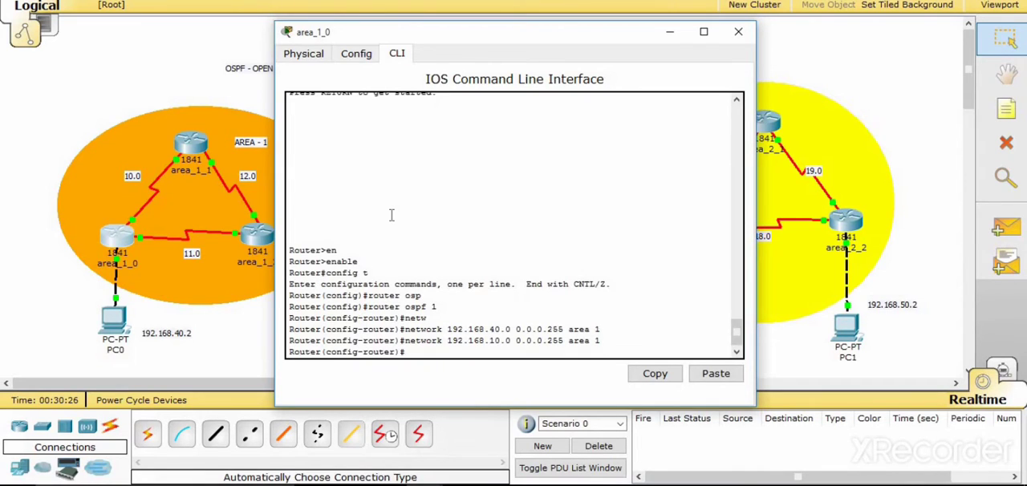
- Advertise network 192.168.11.0 with wildcard 0.0.0.255 in area 1 on area_1_0 and close the router's window
key(Up)
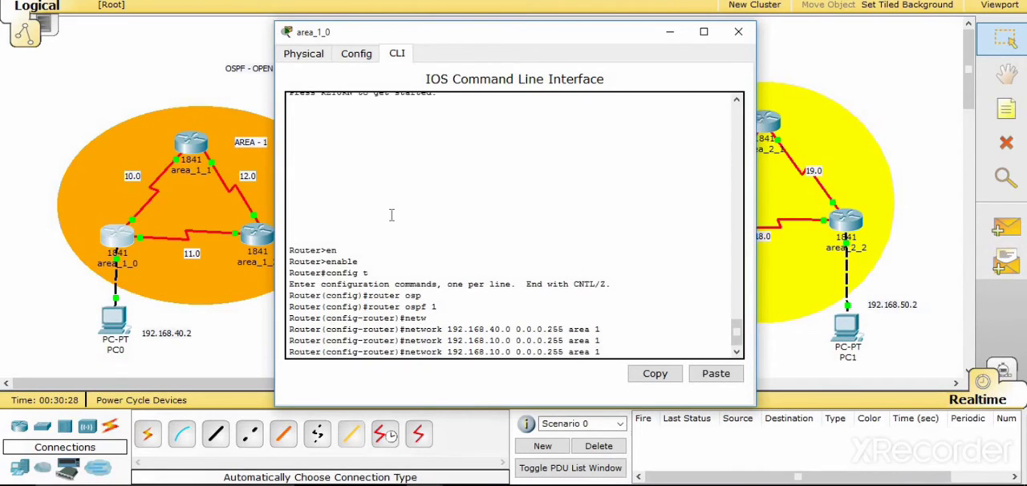
key(Left)
key(Left)
key(Left)
key(BackSpace)
text(1)
key(Return)
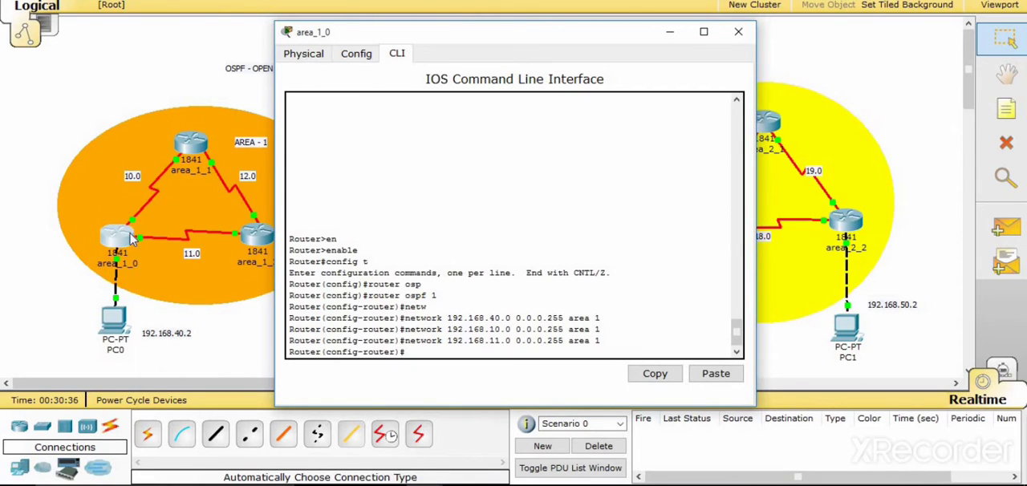
click(736, 31)
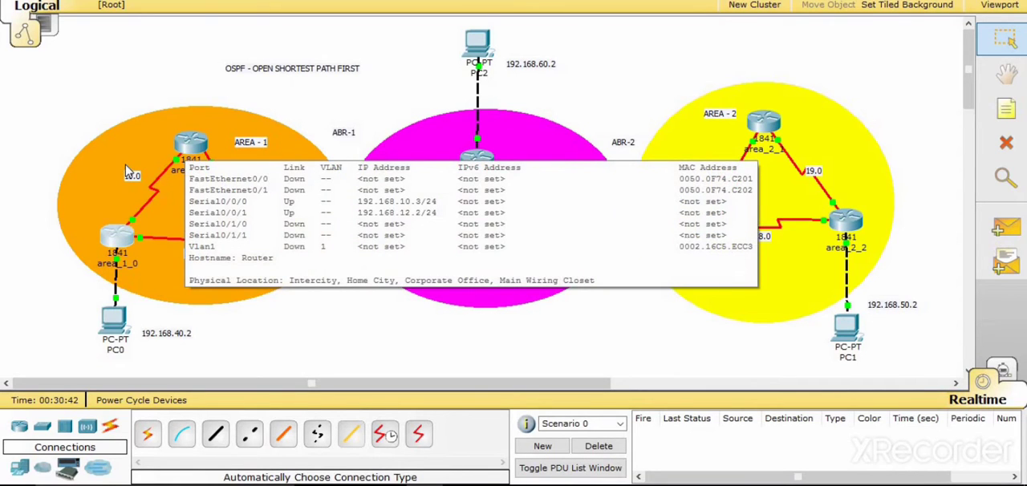
- Open the command line of router area_1_1 and exit interface configuration to global configuration mode
click(196, 151)
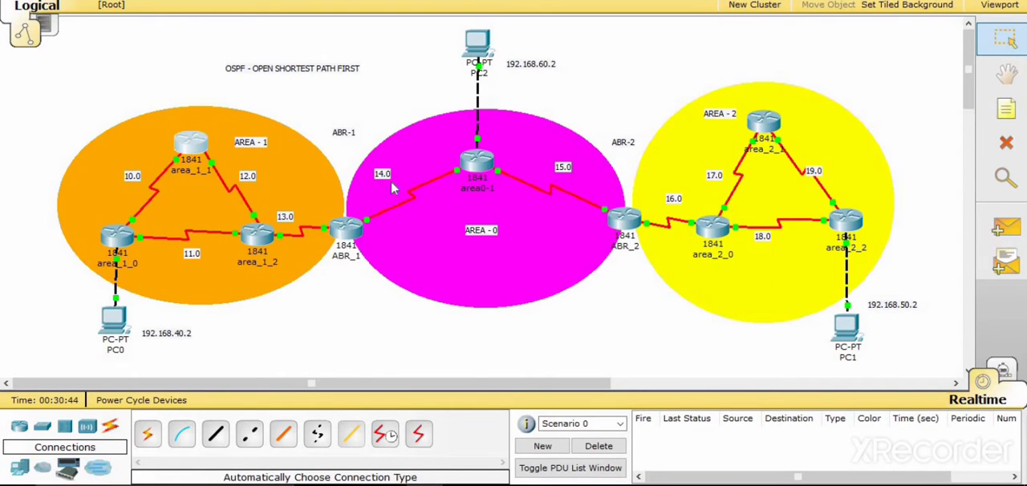
click(398, 83)
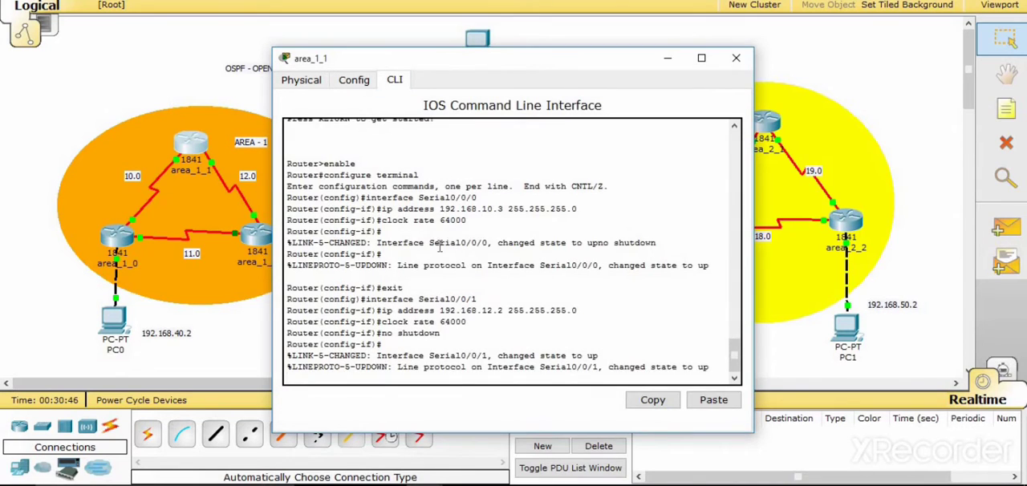
key(Return)
text(exit)
key(Return)
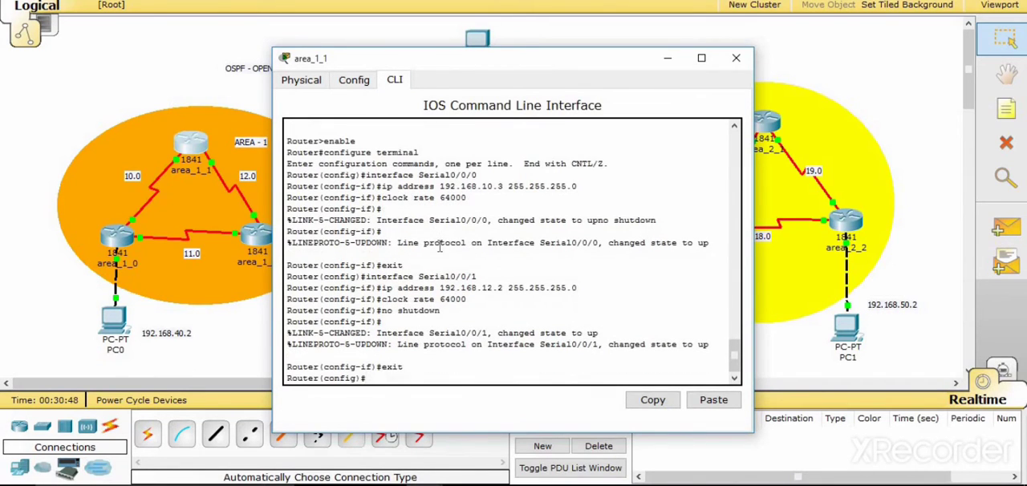
key(BackSpace)
text(rout)
key(BackSpace)
key(BackSpace)
key(BackSpace)
key(BackSpace)
key(Return)
key(Return)
key(Return)
- Enter OSPF routing configuration on area_1_1 with process ID 1 using router ospf 1
text(rou)
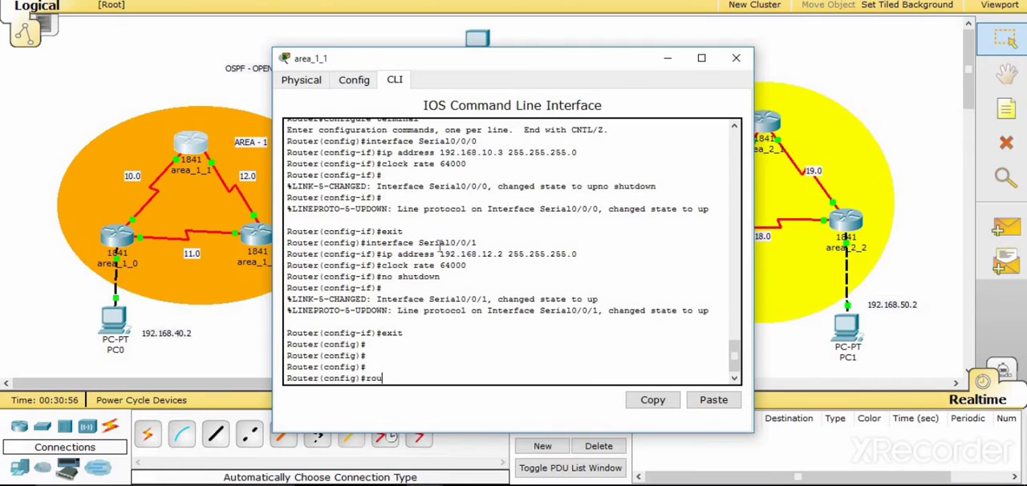
text(ter osp)
key(Tab)
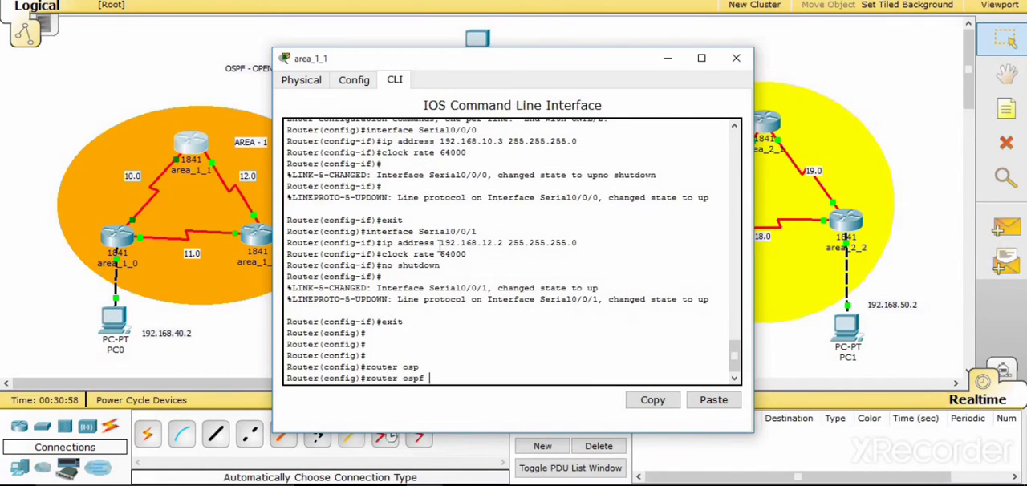
text(1)
key(Return)
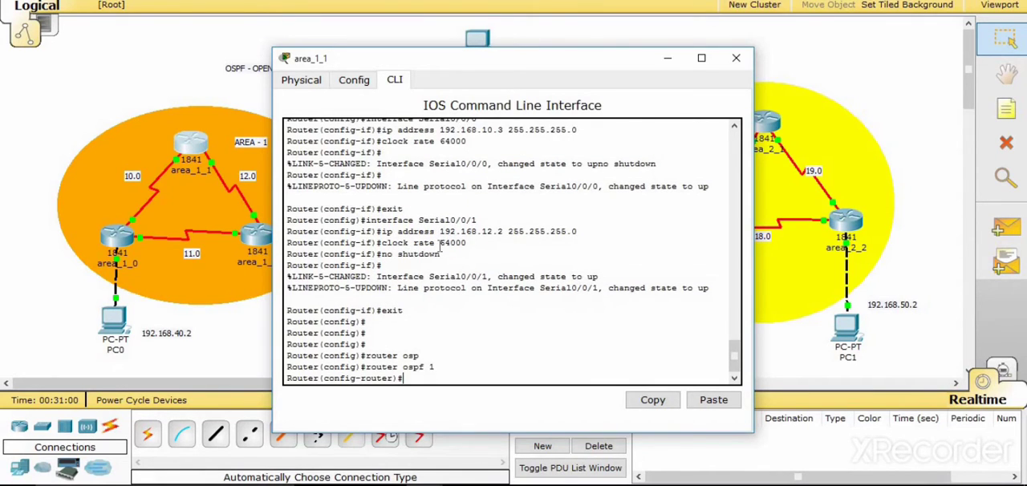
- Advertise network 192.168.10.0 with wildcard mask 0.0.0.255 in OSPF area 1 on area_1_1
text(netw)
key(Tab)
text(1)
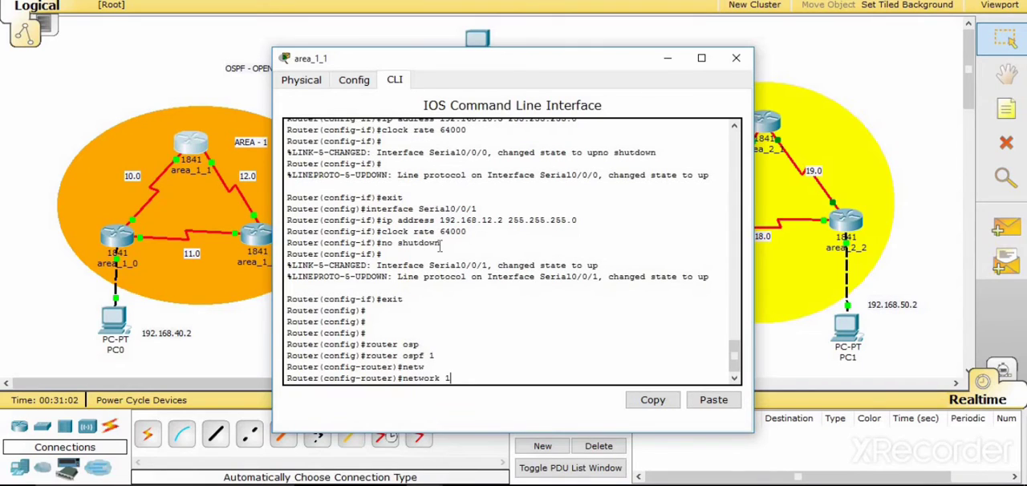
text(92.168.10.0 0.0.0.255)
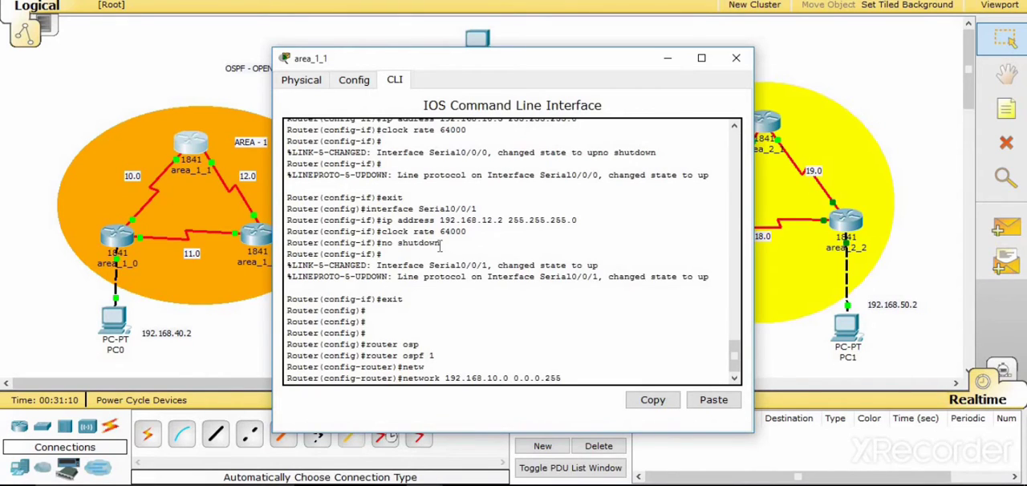
text( area 1)
key(Return)
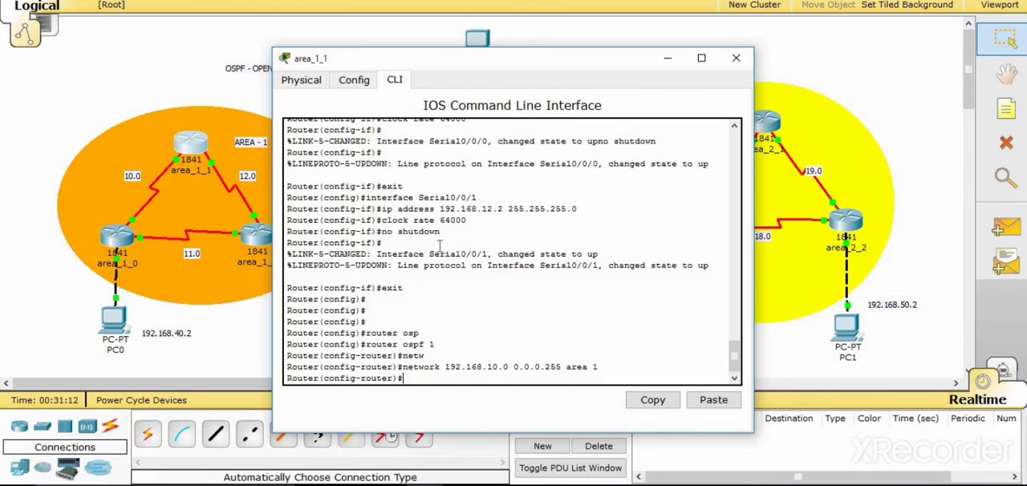
- Reuse the network command to advertise 192.168.12.0 with wildcard 0.0.0.255 in area 1 on area_1_1, and close the router's window
key(Up)
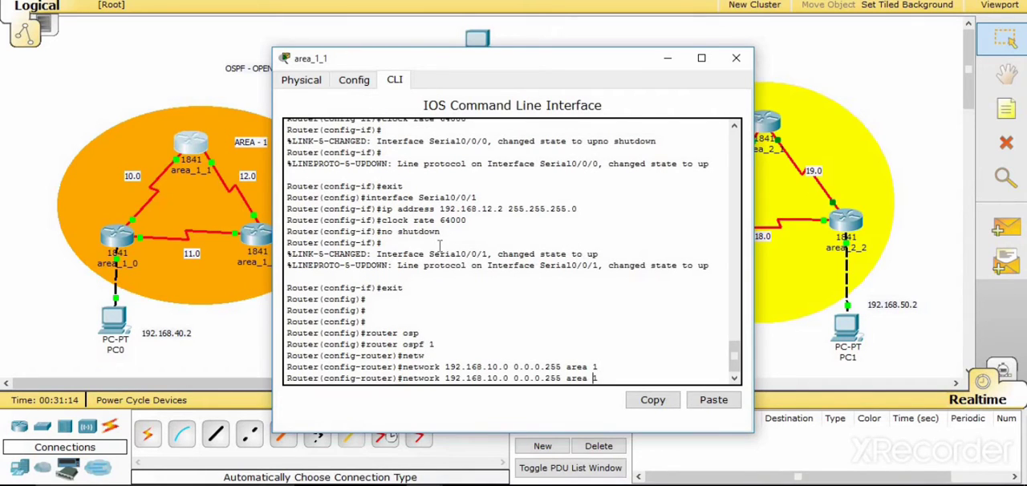
key(Left)
key(Left)
key(Left)
key(Left)
key(Left)
key(Left)
key(Left)
key(Left)
key(Left)
key(Left)
key(Left)
key(Left)
key(Left)
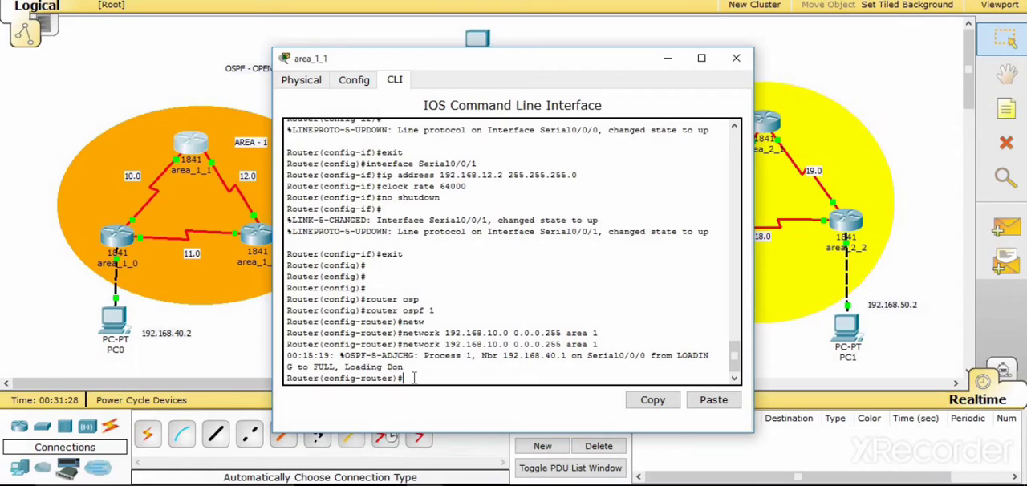
text(network 192.168.1.0 0.0.0.255 area 1)
key(Left)
key(Left)
key(Left)
key(Left)
key(Left)
key(Left)
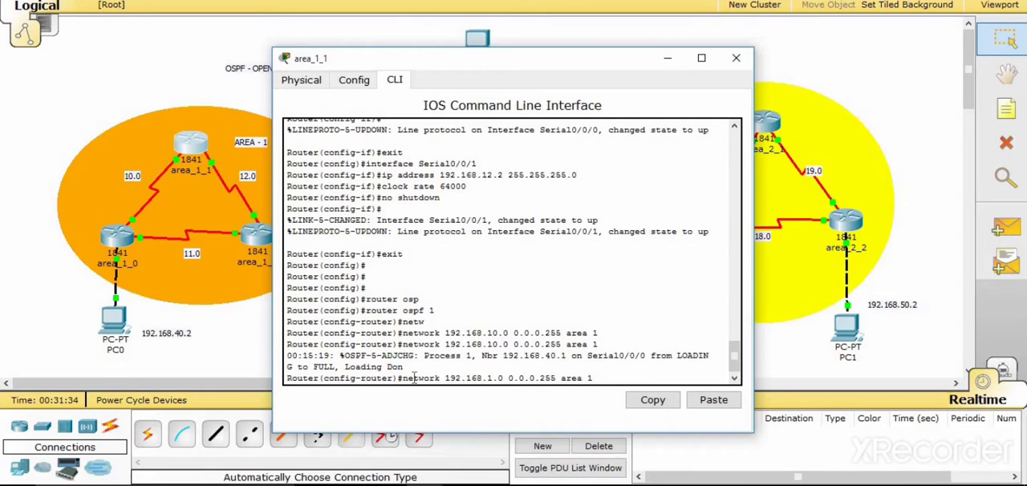
text(1)
key(BackSpace)
text(2)
key(Return)
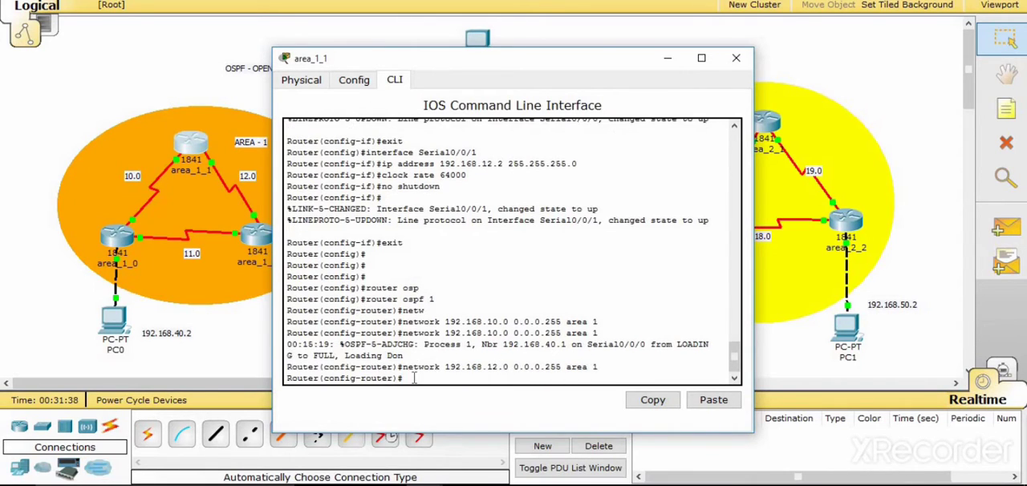
click(740, 60)
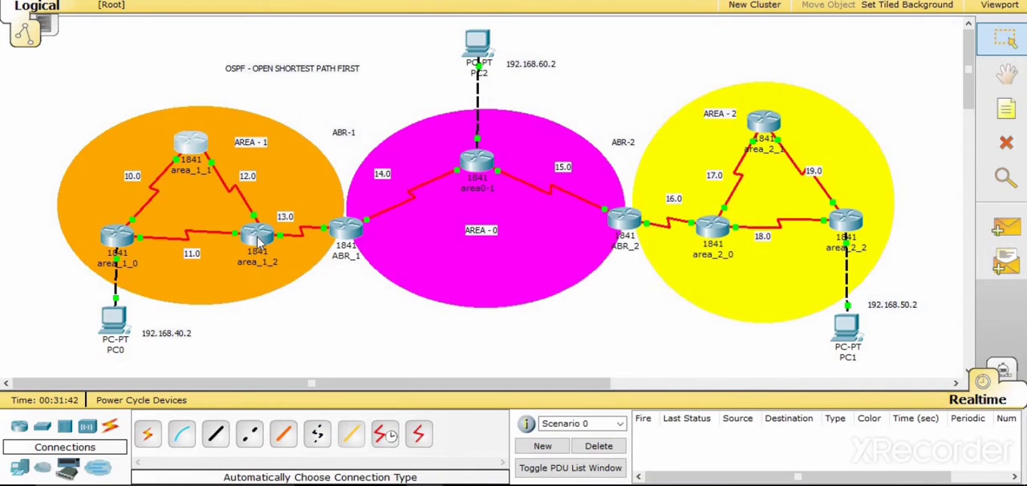
- Open the command line of router area_1_2 and exit interface configuration, global configuration and the console session
mouse_move(259, 241)
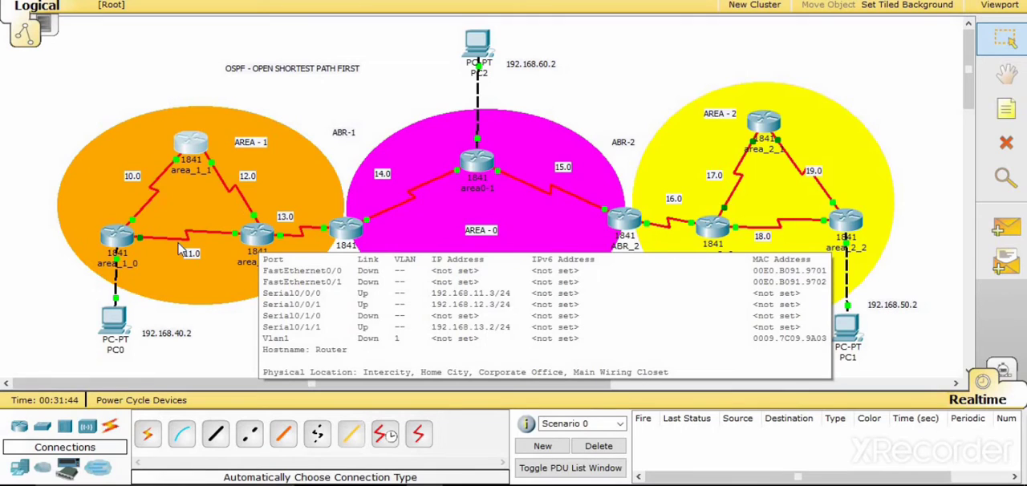
click(258, 237)
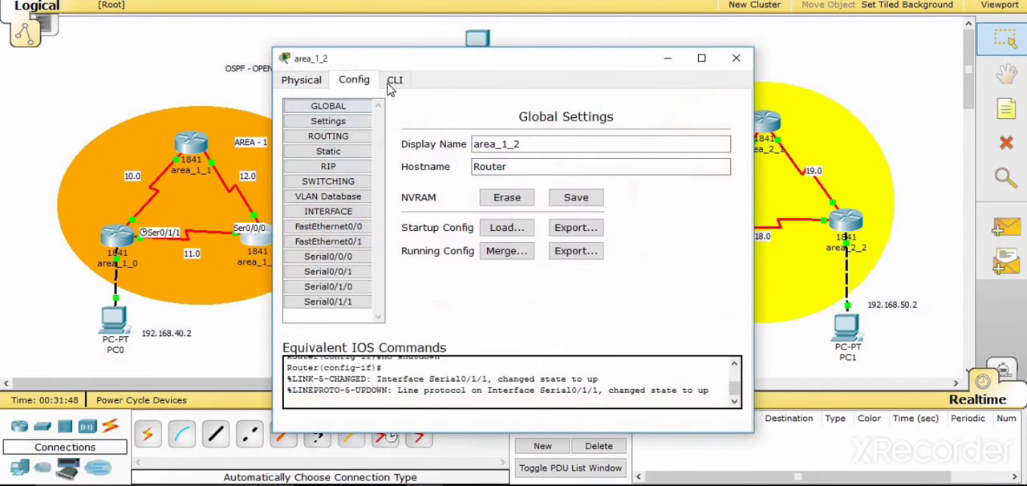
click(393, 81)
key(Return)
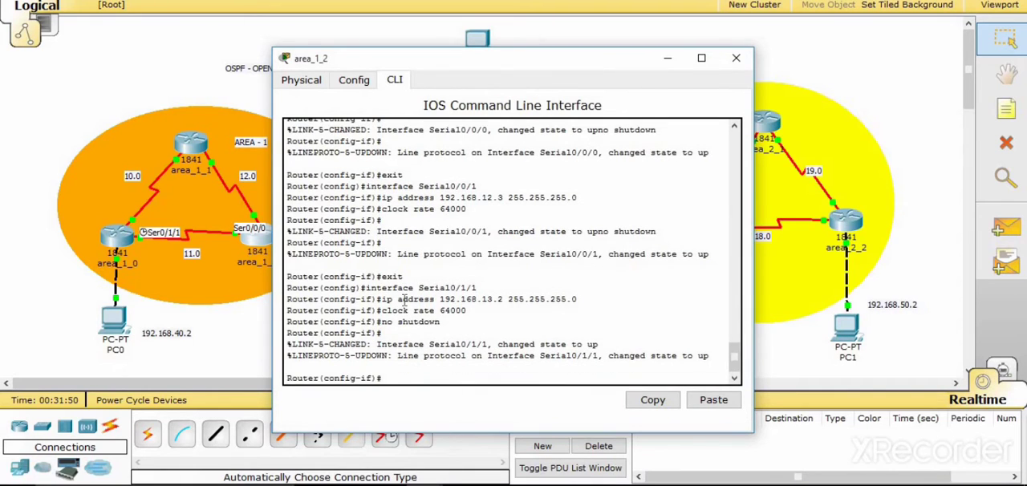
text(exit)
key(Return)
text(exi)
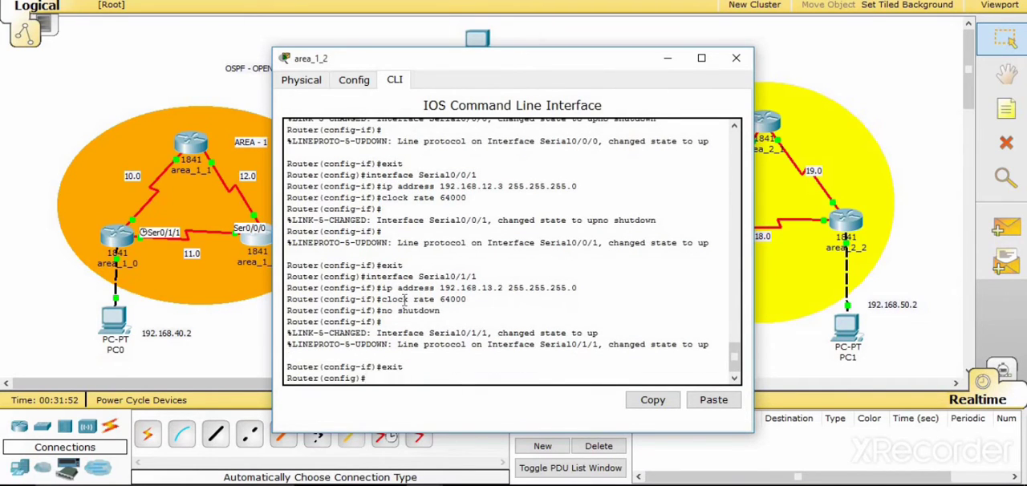
text(t)
key(Return)
text(exit)
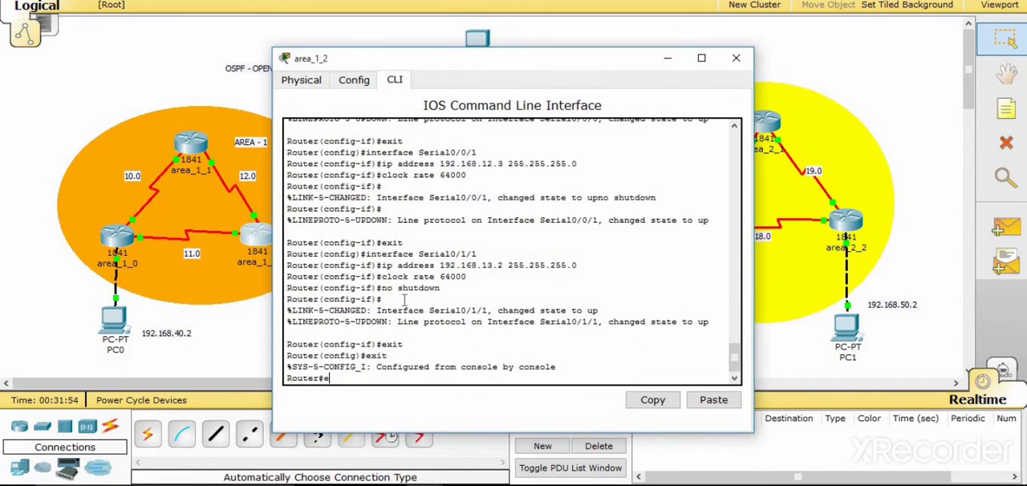
key(Return)
- Start a new console session on area_1_2 and enter global configuration mode with en and config t
key(Return)
text(en)
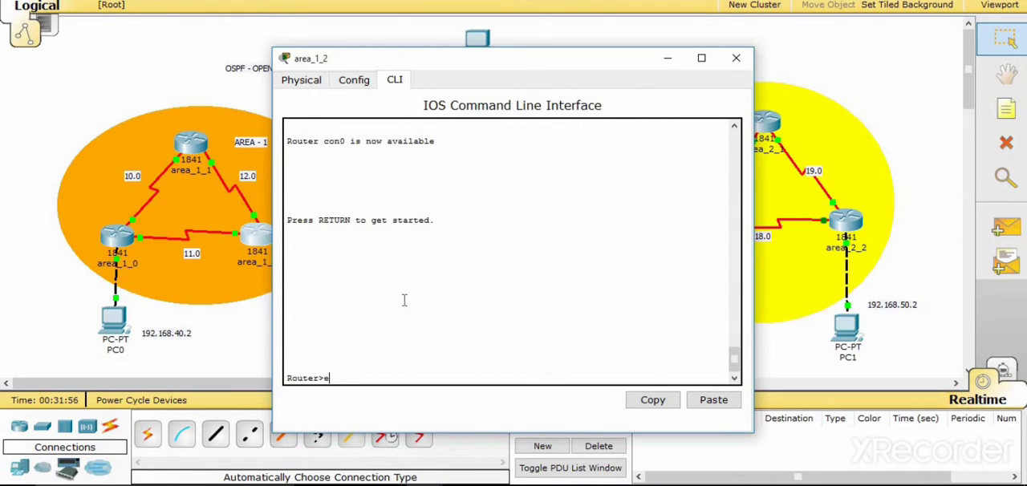
key(Return)
text(confi)
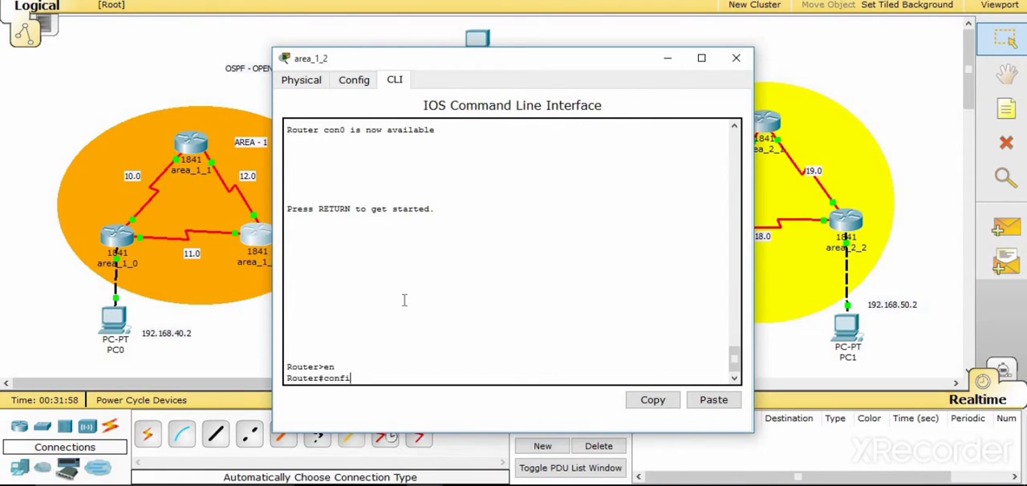
text( g)
key(BackSpace)
key(BackSpace)
text(g t)
key(Return)
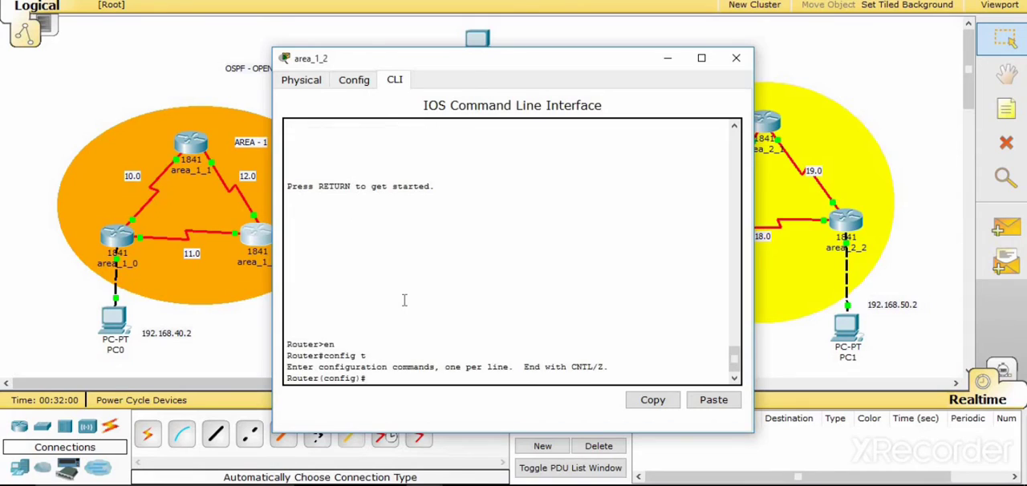
- Enter OSPF routing configuration on area_1_2 with process ID 1 using router ospf 1
text(router)
key(Tab)
text(osp)
key(Tab)
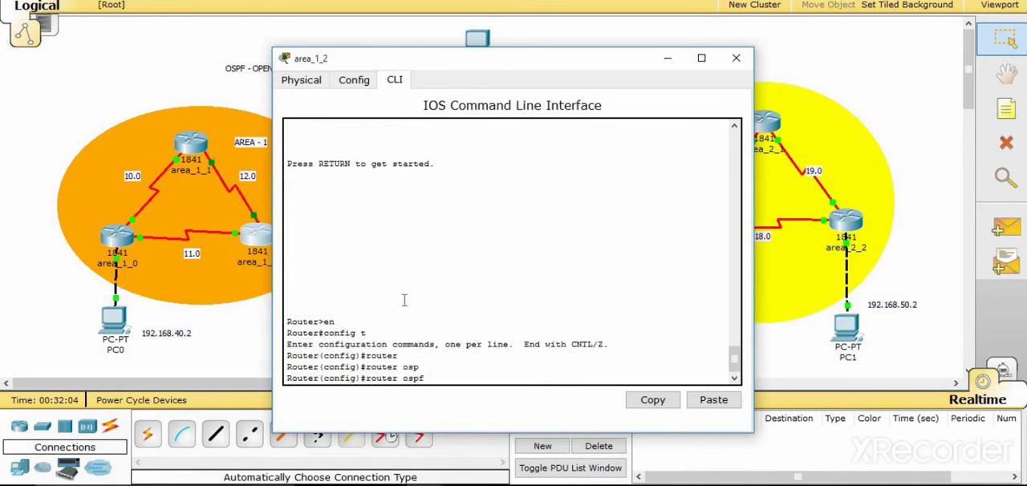
text(1)
key(Return)
- Advertise network 192.168.11.0 with wildcard 0.0.0.255 in area 1 on area_1_2
text(nfig-router)#n)
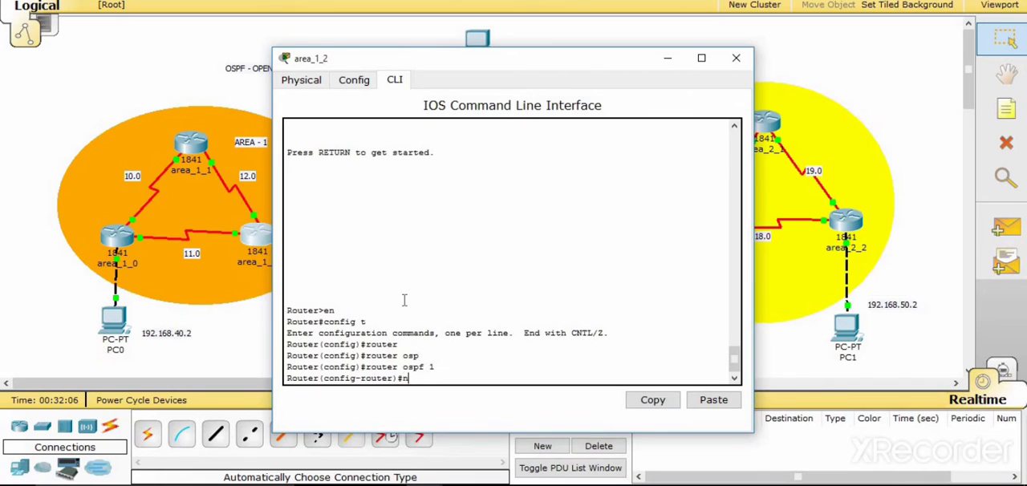
text(etw)
key(Tab)
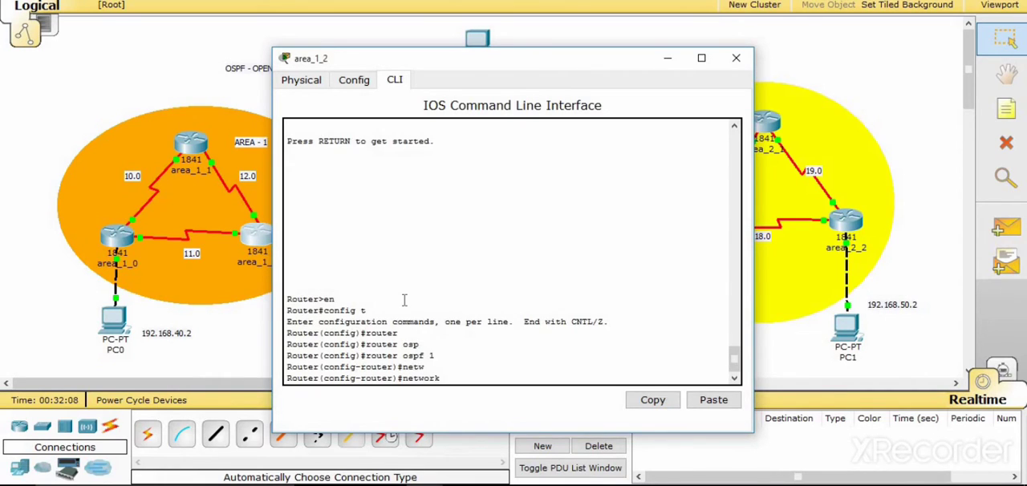
text(192.168.11.0 0.0.0.25)
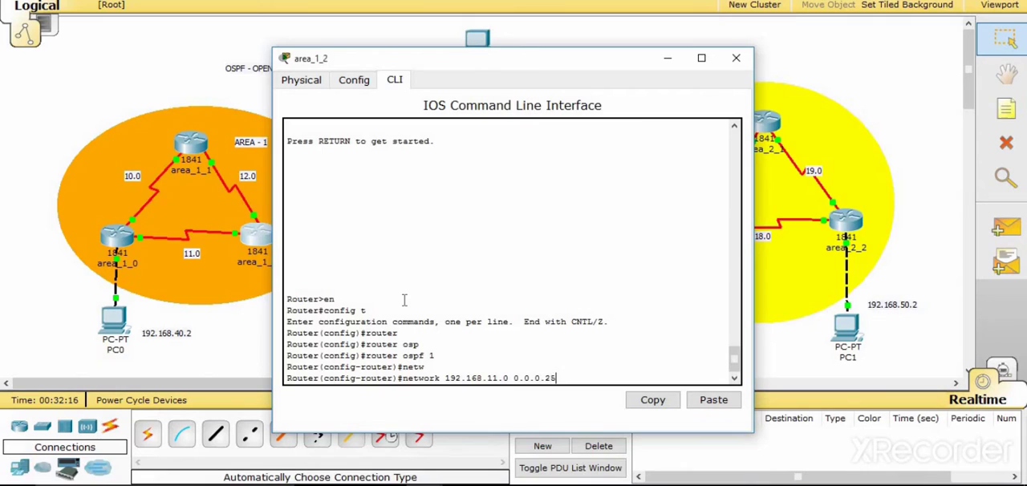
text(5 area 1)
key(Return)
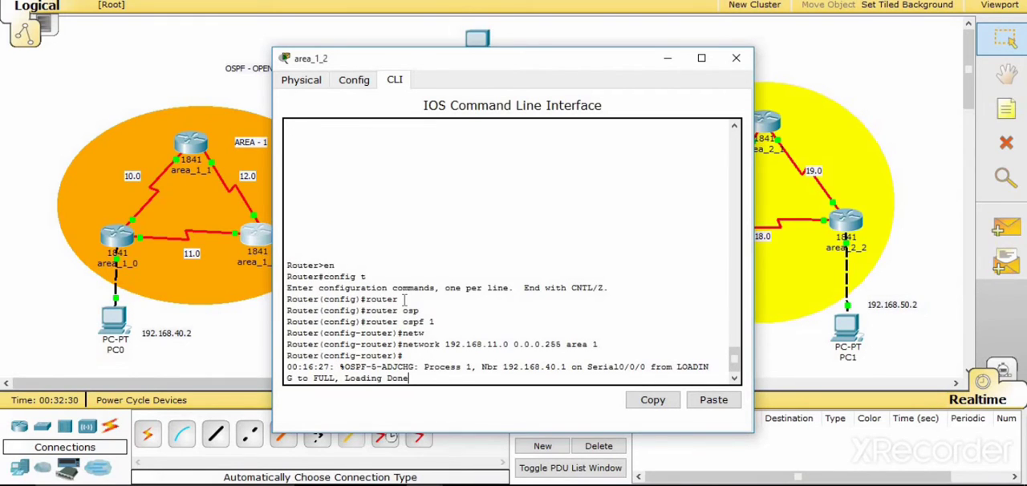
- Reuse the network command to advertise 192.168.12.0 with wildcard 0.0.0.255 in area 1 on area_1_2
key(Return)
key(Up)
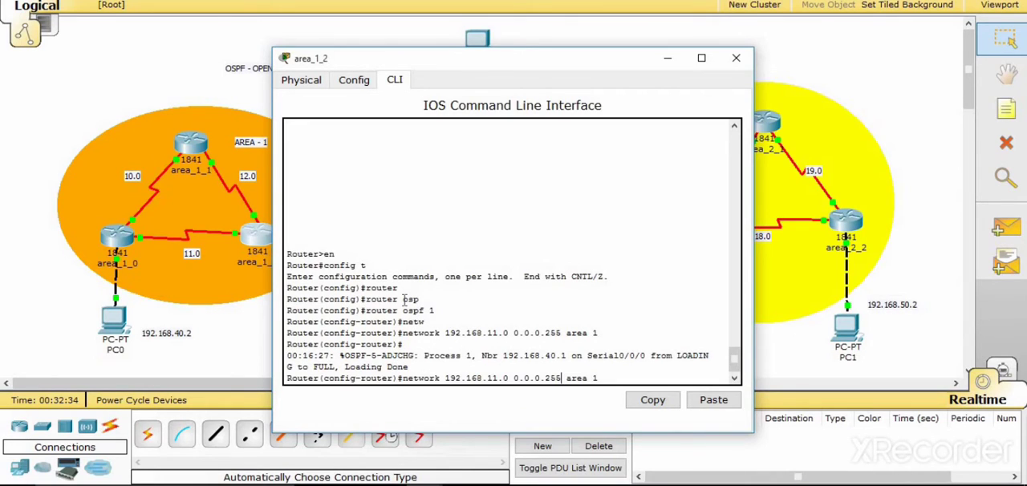
key(Left)
key(Left)
key(Left)
key(Left)
key(Left)
key(Left)
key(Left)
key(Left)
key(Left)
key(Left)
key(Left)
key(Left)
key(Left)
key(Left)
key(Left)
key(Left)
key(Left)
key(Left)
key(Left)
key(BackSpace)
text(2)
key(Return)
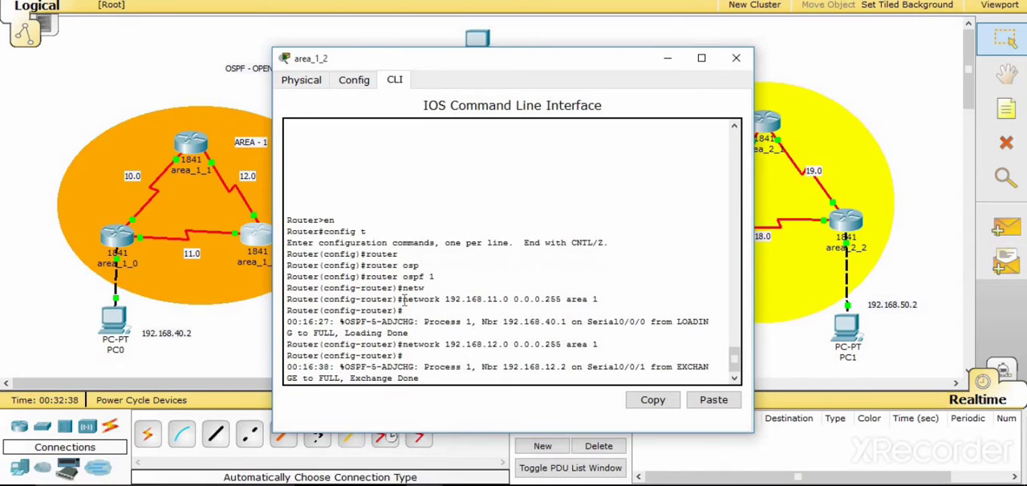
key(Return)
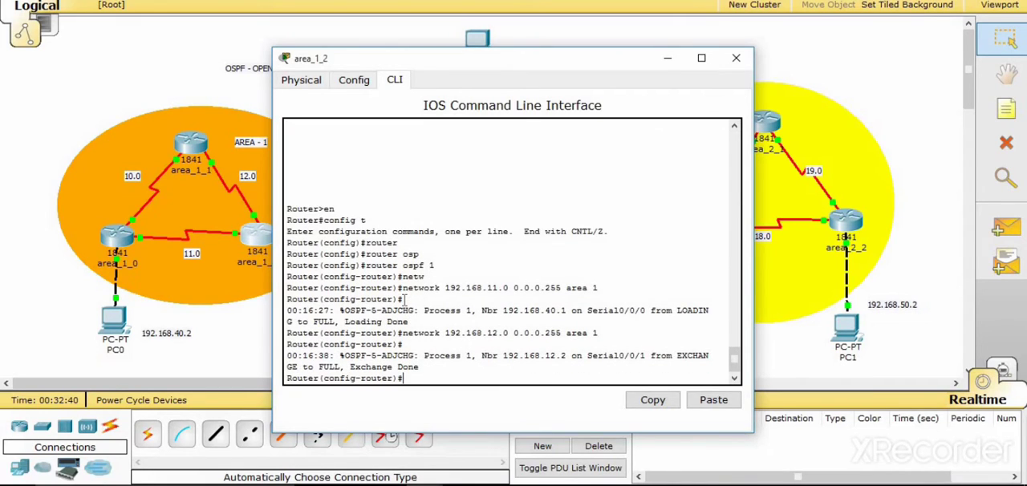
- Reuse the network command to advertise 192.168.13.0 with wildcard 0.0.0.255 in area 1 on area_1_2, and close the router's window
key(Up)
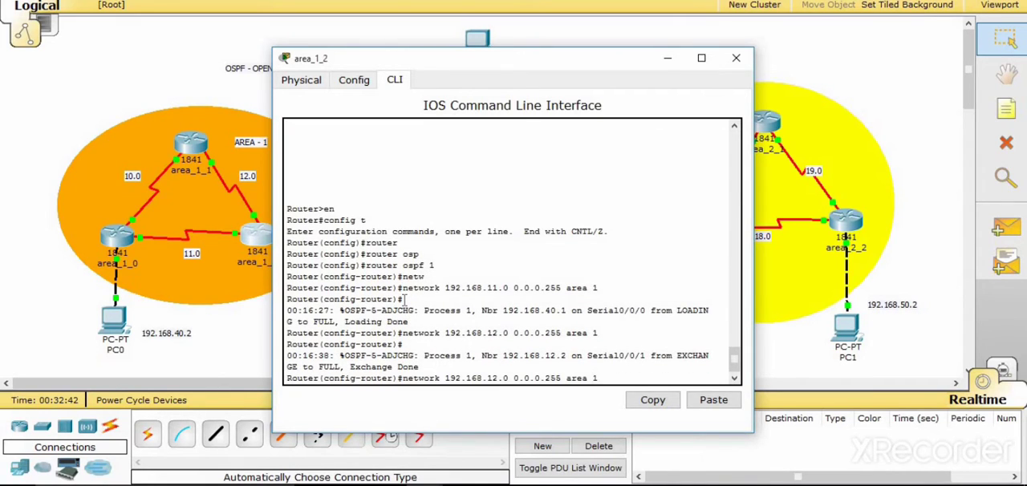
key(BackSpace)
text(3)
key(Return)
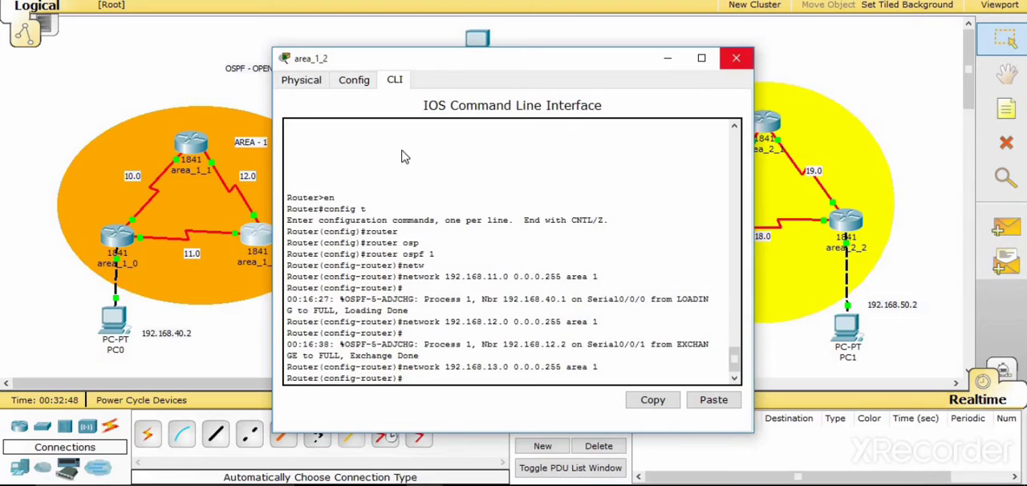
click(736, 58)
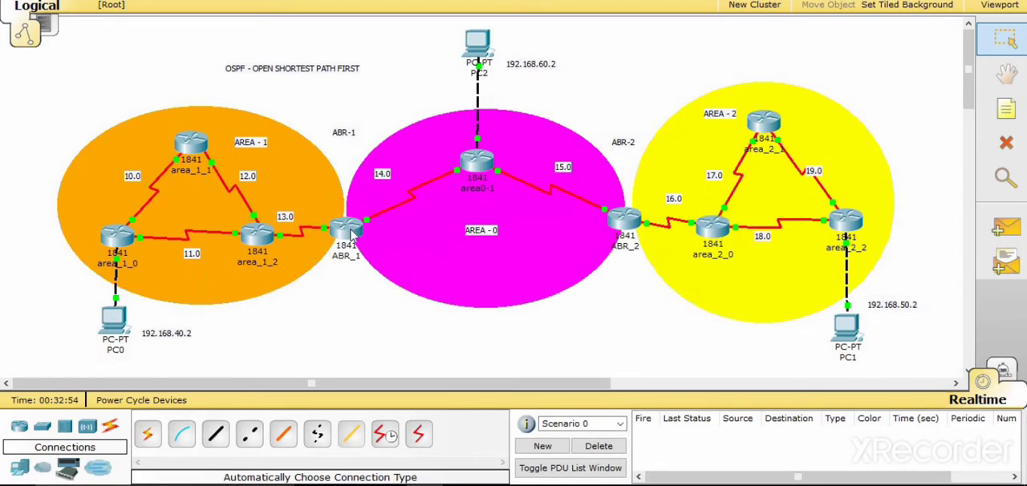
- Open the command line of router ABR_1 and exit interface configuration, global configuration and the console session
mouse_move(346, 228)
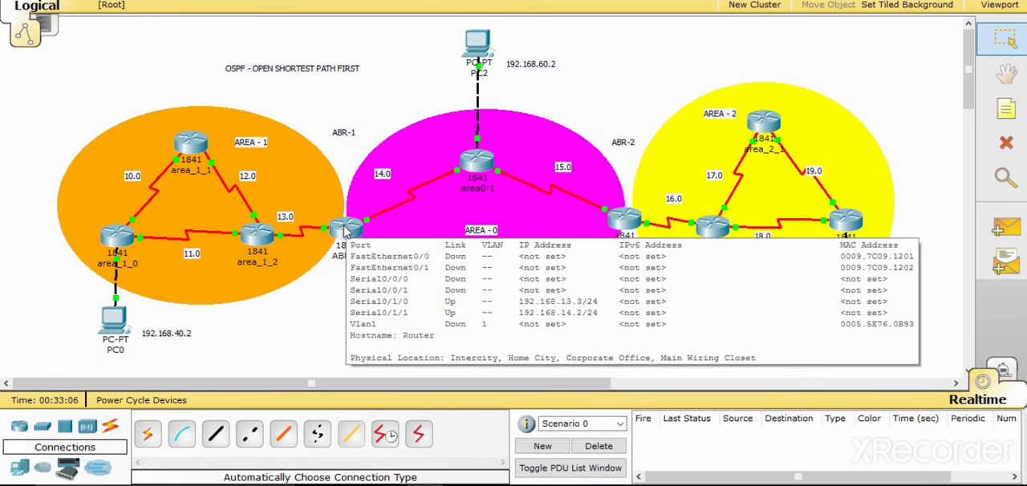
click(347, 231)
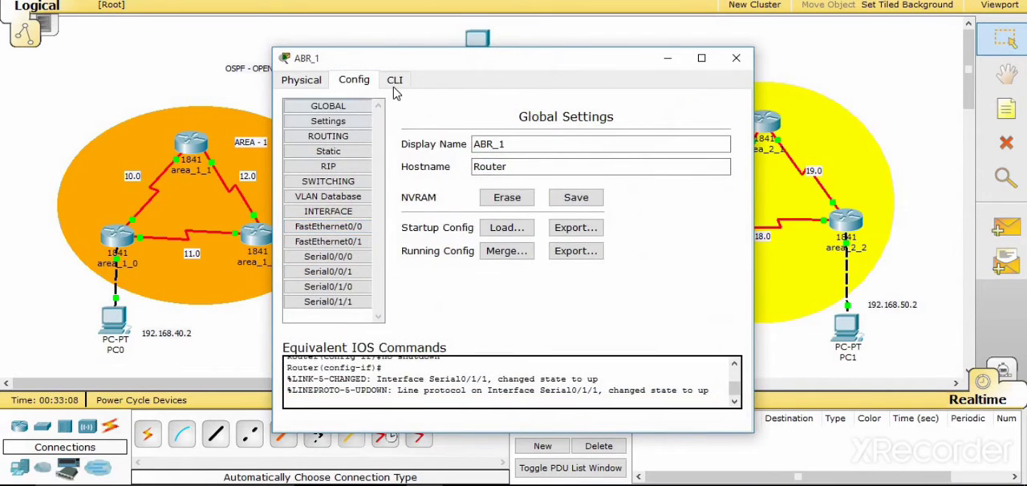
click(394, 81)
key(Return)
text(exit)
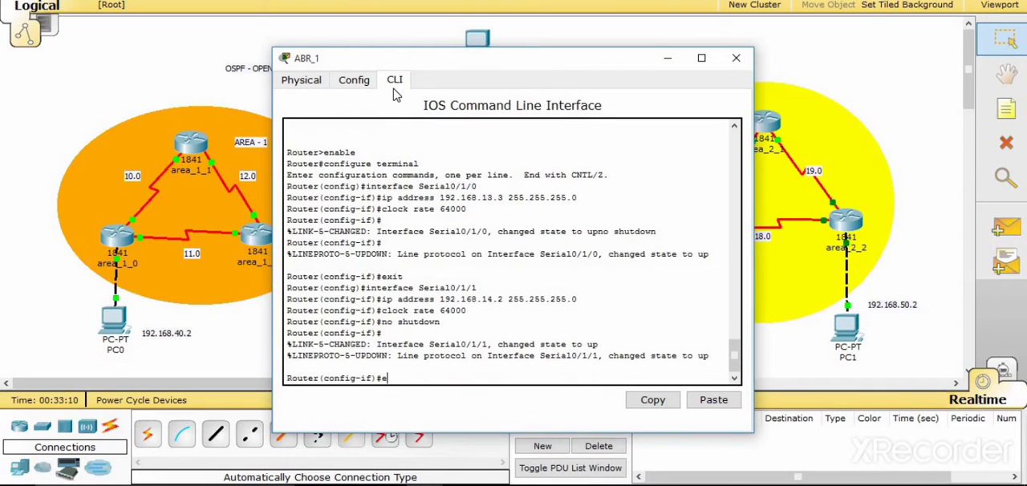
key(Return)
text(exit)
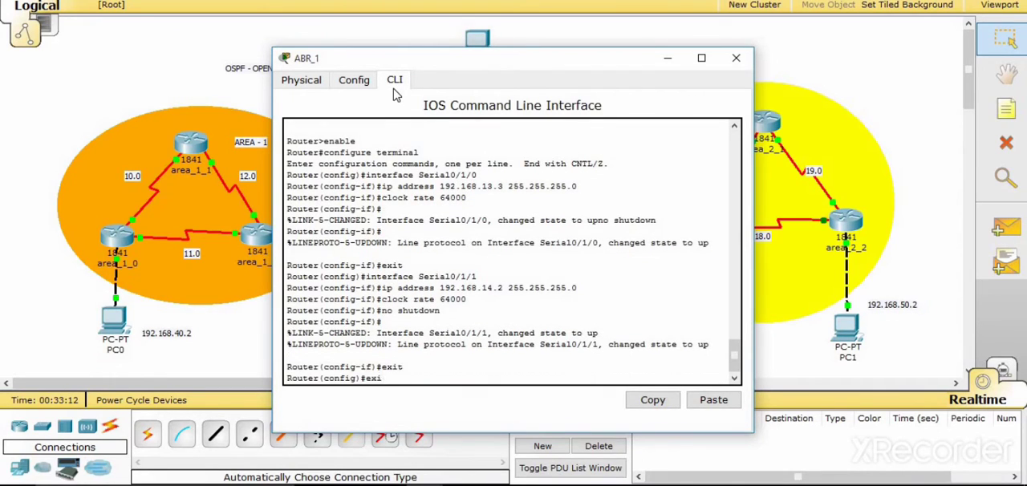
key(Return)
text(exit)
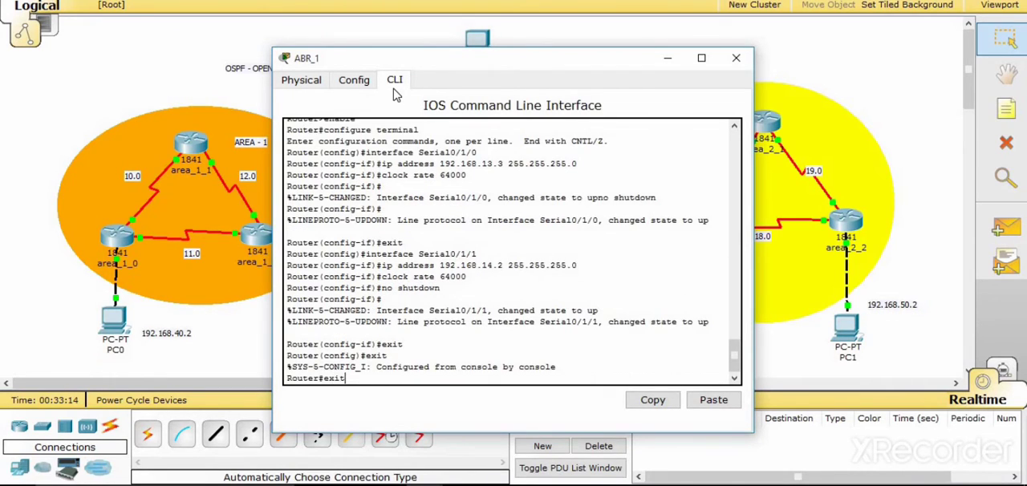
key(Return)
key(Return)
- Start a new console session on ABR_1 and enter global configuration mode with enable and config t
text(en)
key(Tab)
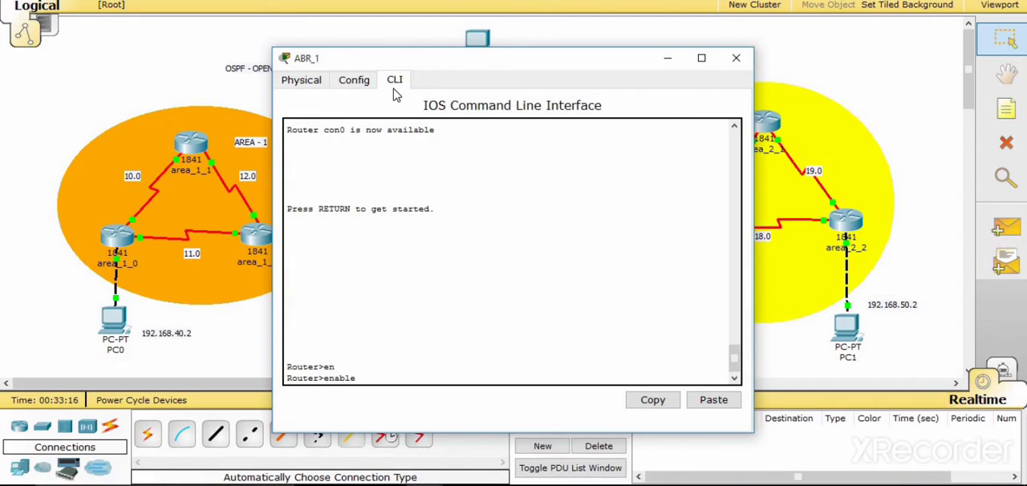
key(Return)
text(ci)
key(BackSpace)
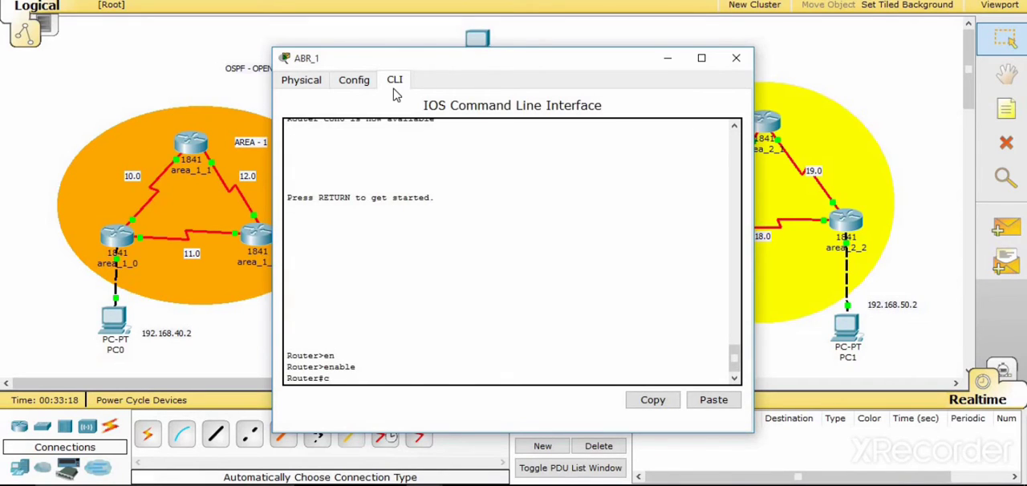
text(onfig t)
key(Return)
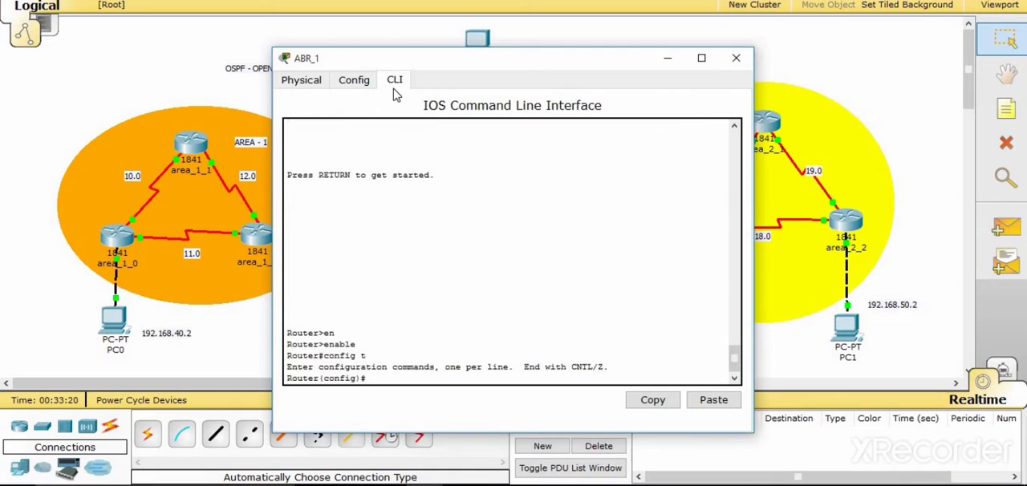
- Enter OSPF routing configuration on ABR_1 with process ID 1 using router ospf 1
text(rout)
key(Tab)
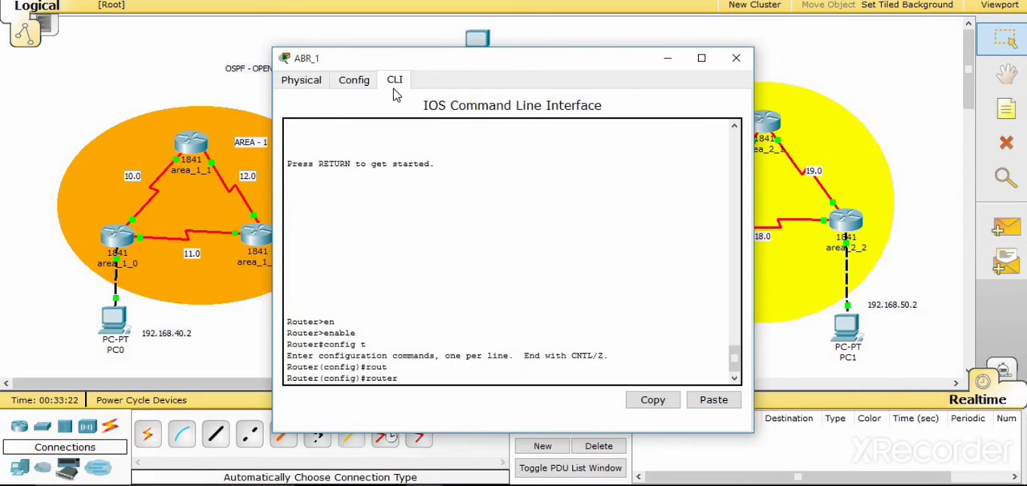
text(ospf 1)
key(Return)
- Advertise network 192.168.13.0 with wildcard 0.0.0.255 in area 1 on ABR_1
text(netw)
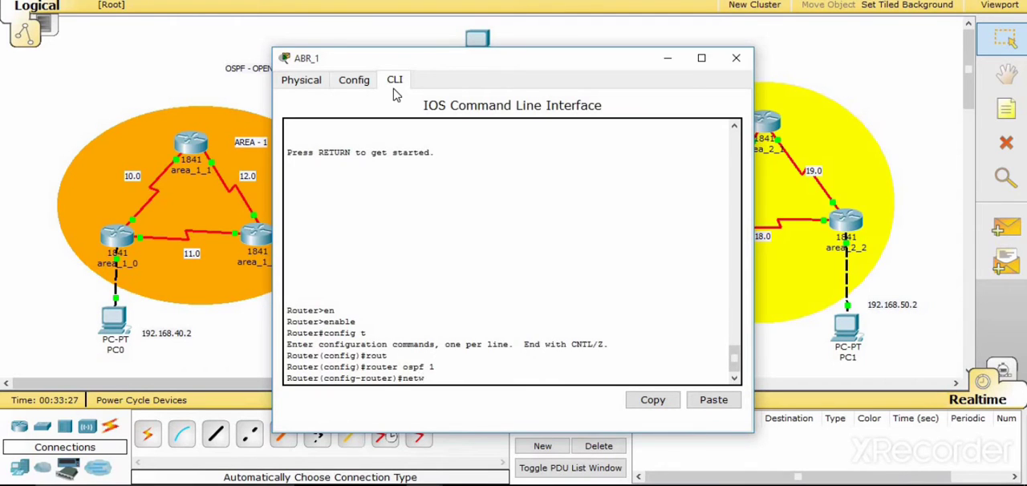
key(Tab)
drag(381, 62, 539, 29)
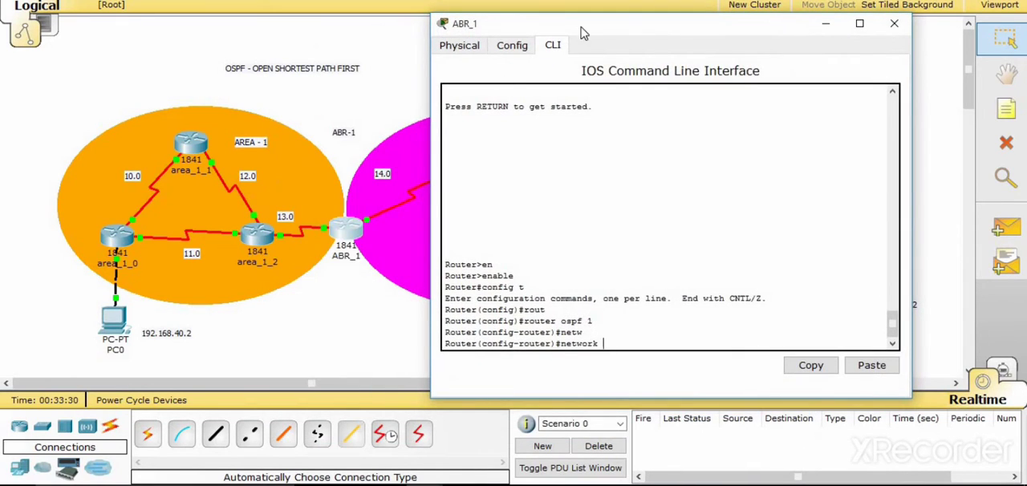
drag(530, 31, 465, 29)
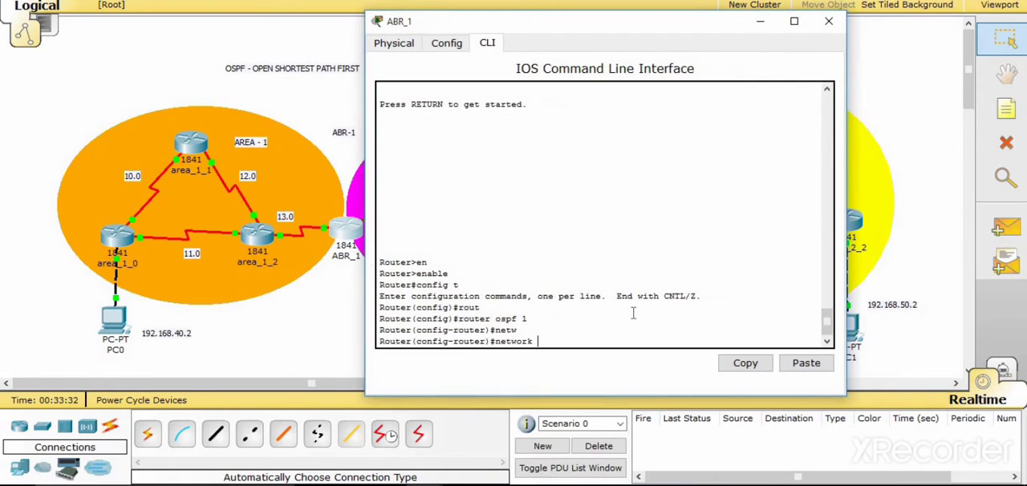
text(192.168.13.0 0.0.0.255 area)
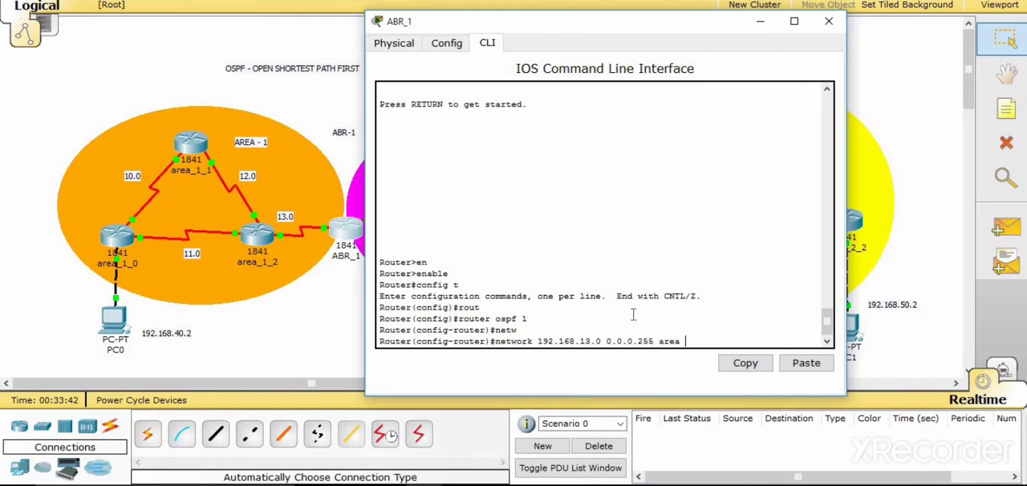
text( 1)
key(Return)
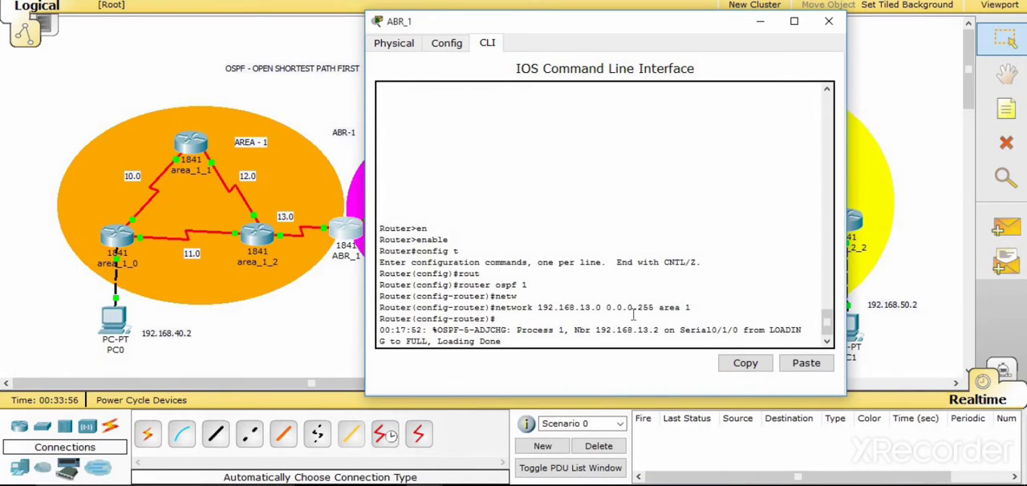
key(Return)
key(Up)
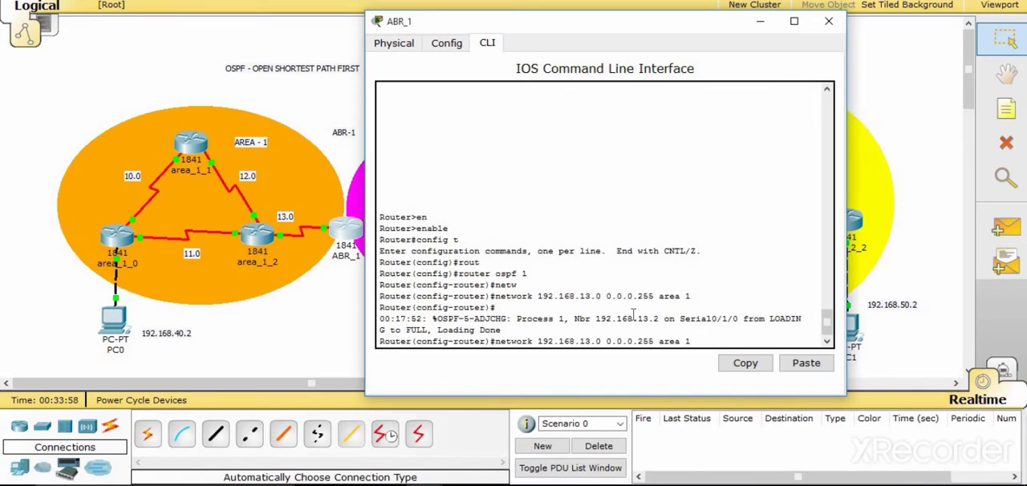
key(Left)
key(Left)
key(Left)
key(Left)
key(Left)
drag(522, 29, 587, 20)
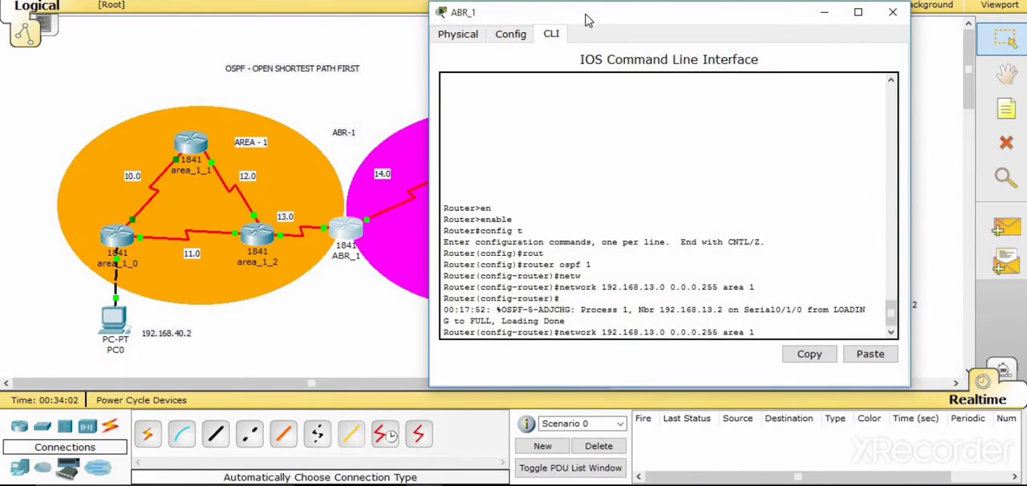
drag(480, 21, 371, 28)
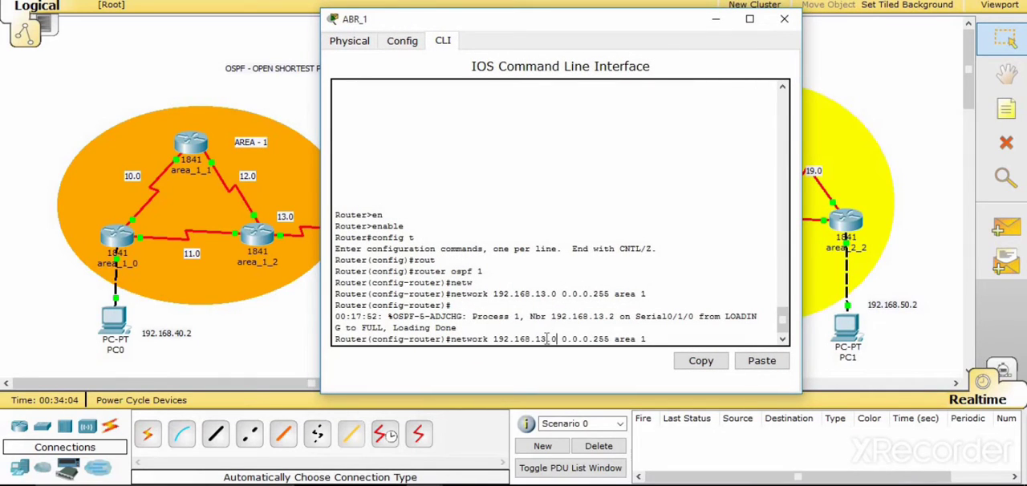
key(BackSpace)
text(4)
key(BackSpace)
key(BackSpace)
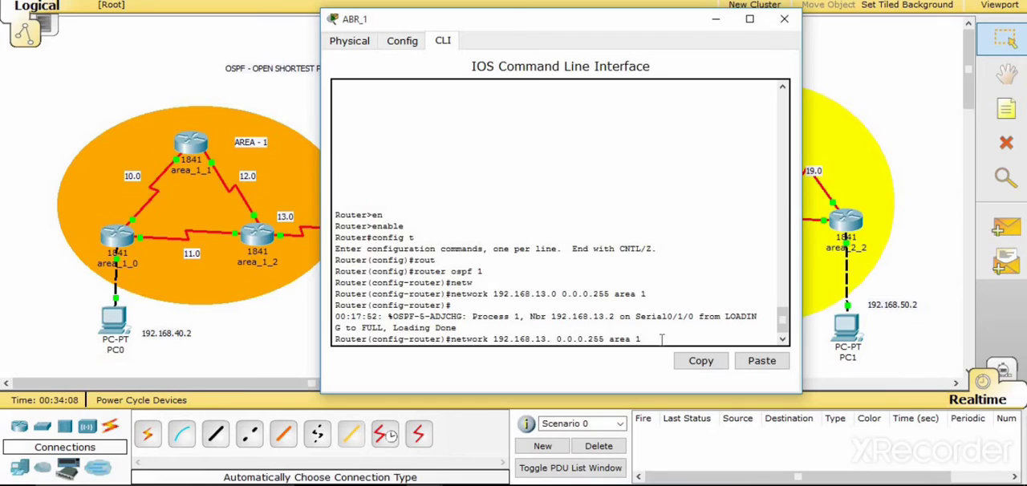
key(BackSpace)
key(BackSpace)
key(BackSpace)
key(BackSpace)
key(BackSpace)
key(BackSpace)
key(BackSpace)
key(BackSpace)
key(BackSpace)
key(BackSpace)
key(BackSpace)
key(BackSpace)
key(BackSpace)
key(BackSpace)
key(BackSpace)
key(BackSpace)
key(BackSpace)
key(BackSpace)
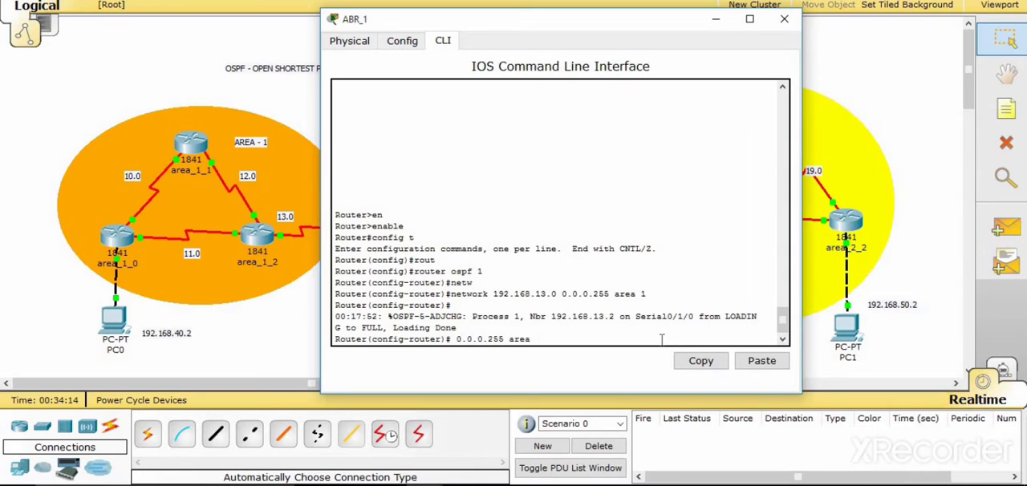
key(BackSpace)
key(BackSpace)
key(BackSpace)
key(BackSpace)
key(BackSpace)
key(BackSpace)
key(BackSpace)
key(BackSpace)
key(BackSpace)
key(BackSpace)
key(BackSpace)
key(BackSpace)
key(BackSpace)
key(BackSpace)
key(BackSpace)
key(BackSpace)
key(Up)
key(BackSpace)
key(BackSpace)
key(BackSpace)
key(BackSpace)
key(BackSpace)
key(BackSpace)
key(BackSpace)
key(BackSpace)
key(BackSpace)
key(BackSpace)
key(BackSpace)
key(BackSpace)
- Advertise network 192.168.14.0 with wildcard 0.0.0.255 in area 0 on ABR_1, and close the router's window
text(nw)
key(Tab)
text(192.)
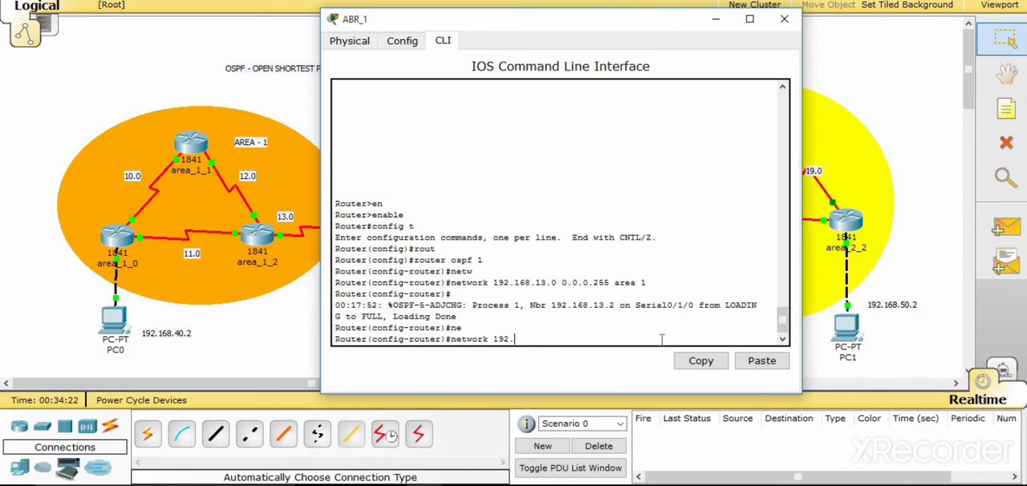
text(168.14.0 0.0.0.255 area 0)
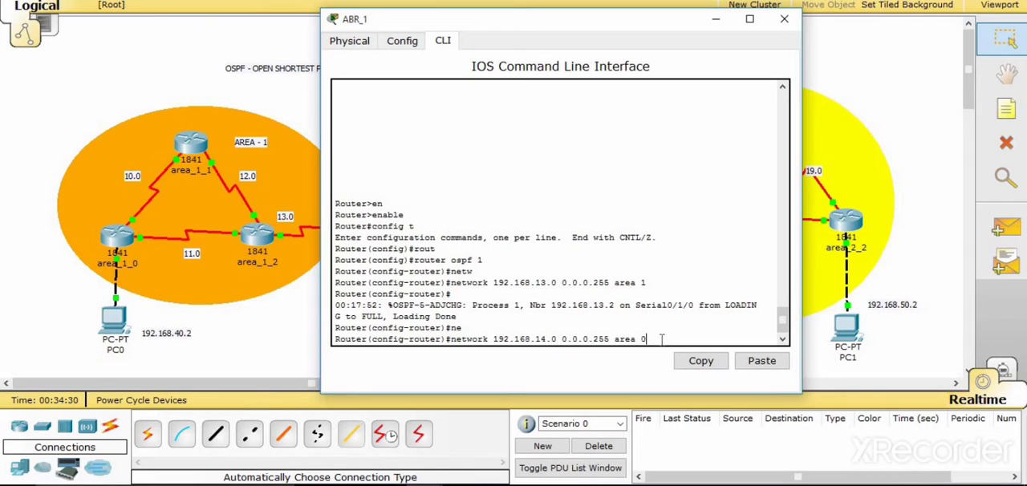
key(Return)
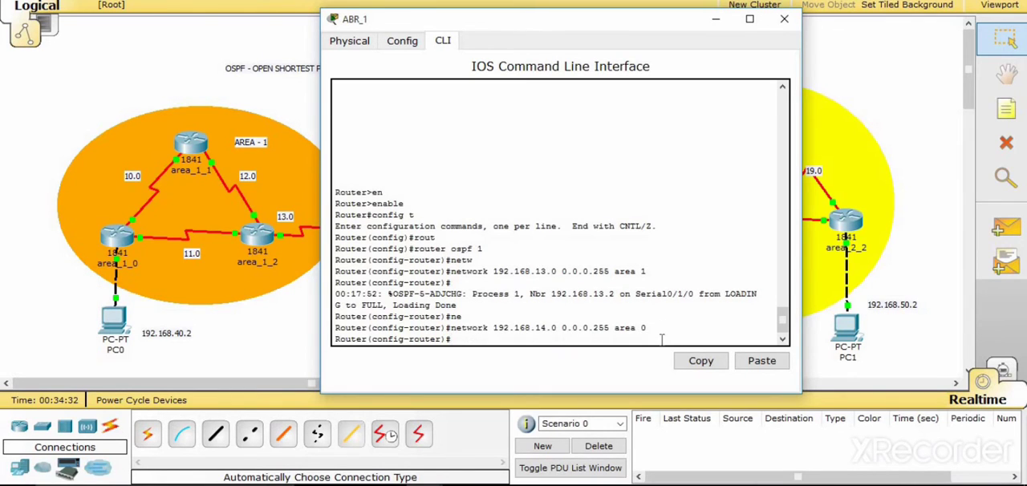
click(784, 18)
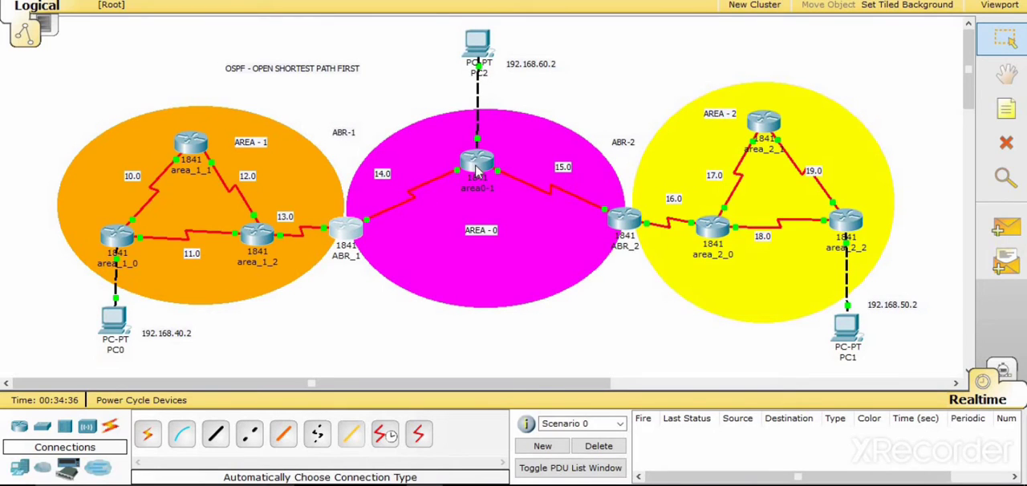
- Check the interface addresses of router area0-1 and open its command line
mouse_move(477, 171)
click(480, 162)
click(394, 80)
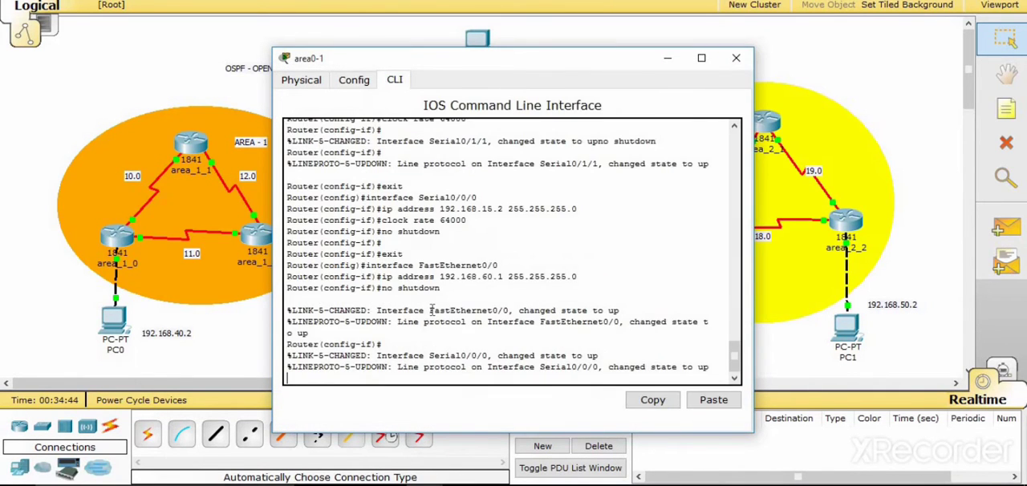
- Exit interface configuration on router area0-1 and enter OSPF routing configuration with process ID 1 using router ospf 1
key(Return)
text(er(config-if)#e)
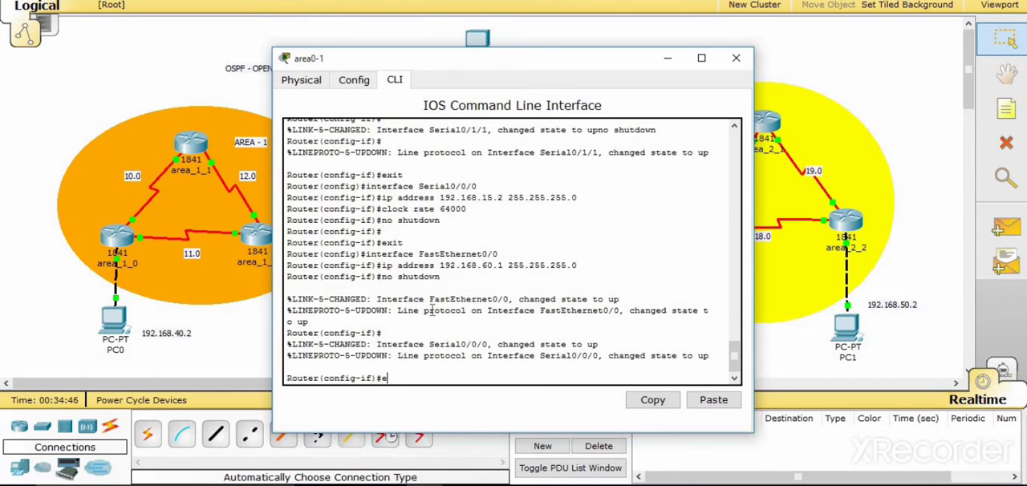
text(xit)
key(Return)
text(rou)
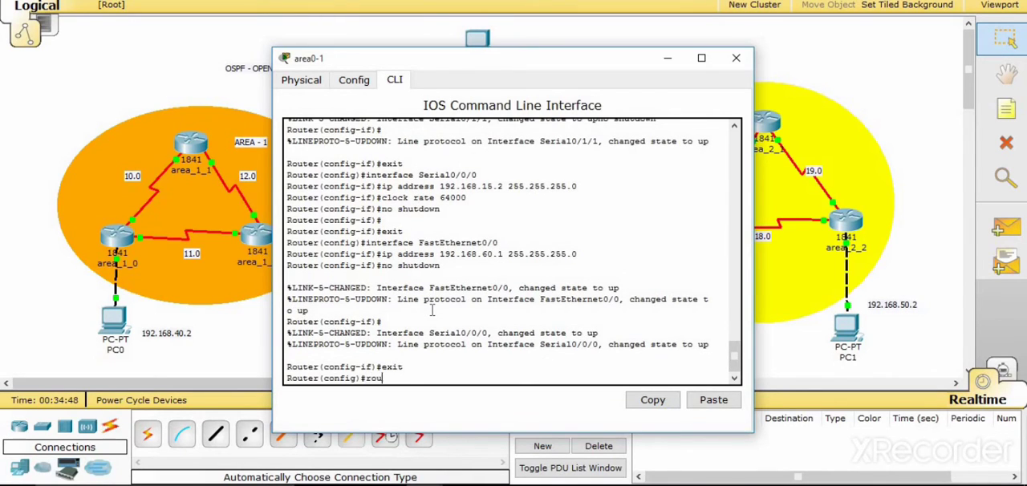
text(ter)
key(Tab)
text(o)
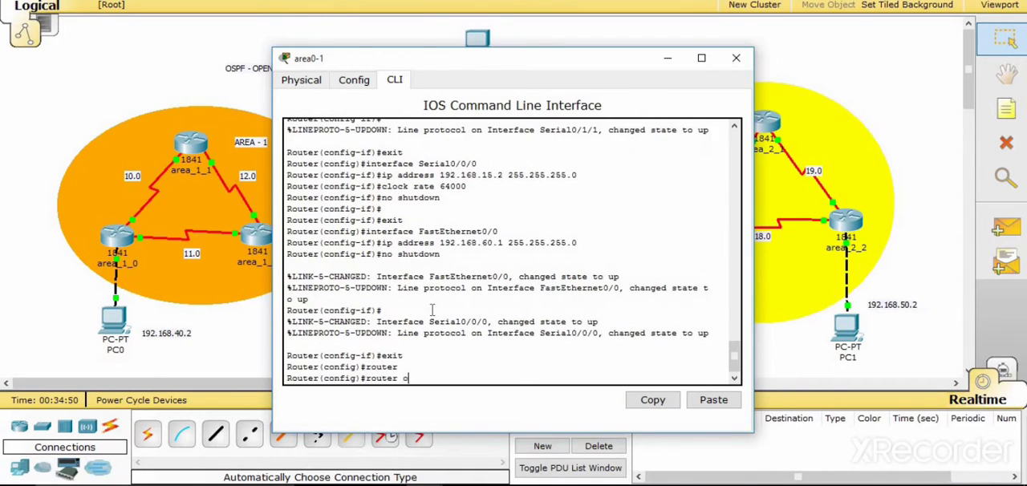
text(sp)
key(Tab)
text(1)
key(Return)
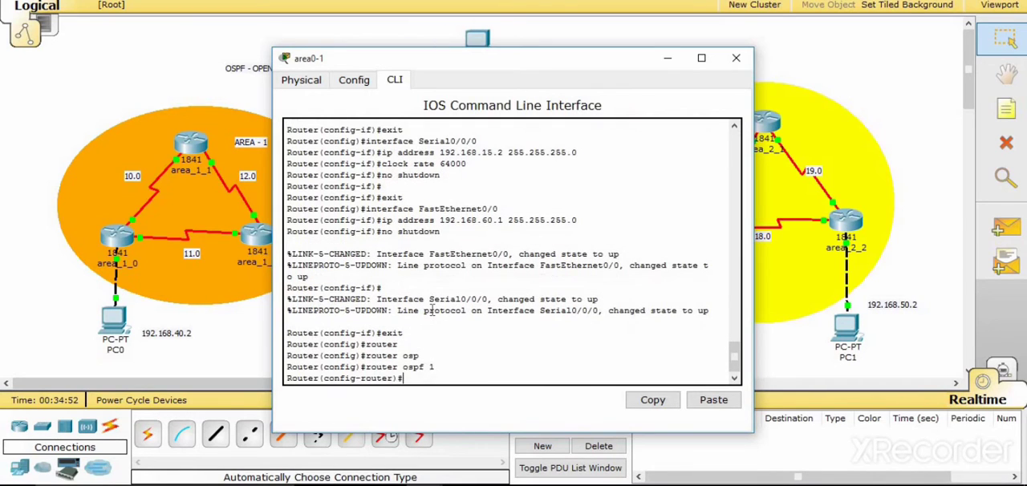
- Advertise network 192.168.14.0 with wildcard 0.0.0.255 in area 0 on router area0-1
text(netw)
key(Tab)
text(192.)
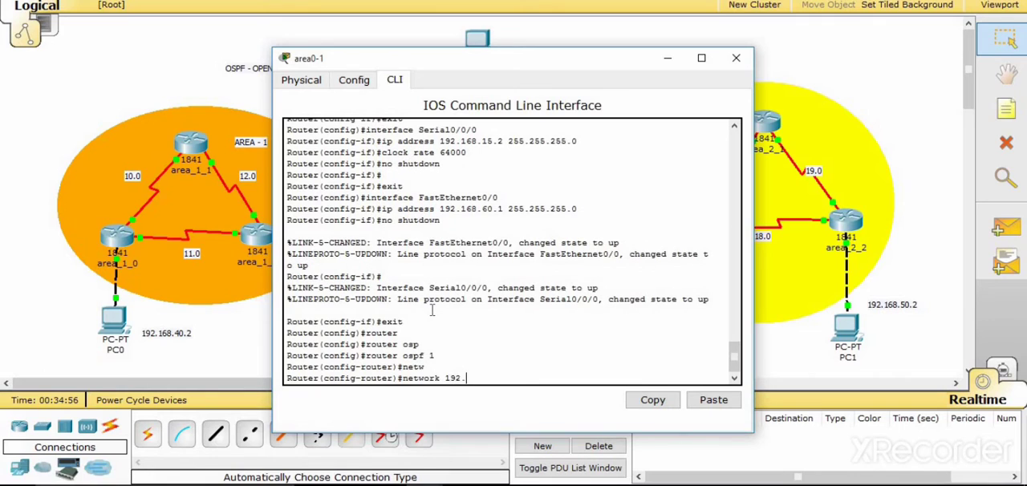
text(168.)
key(alt+Tab)
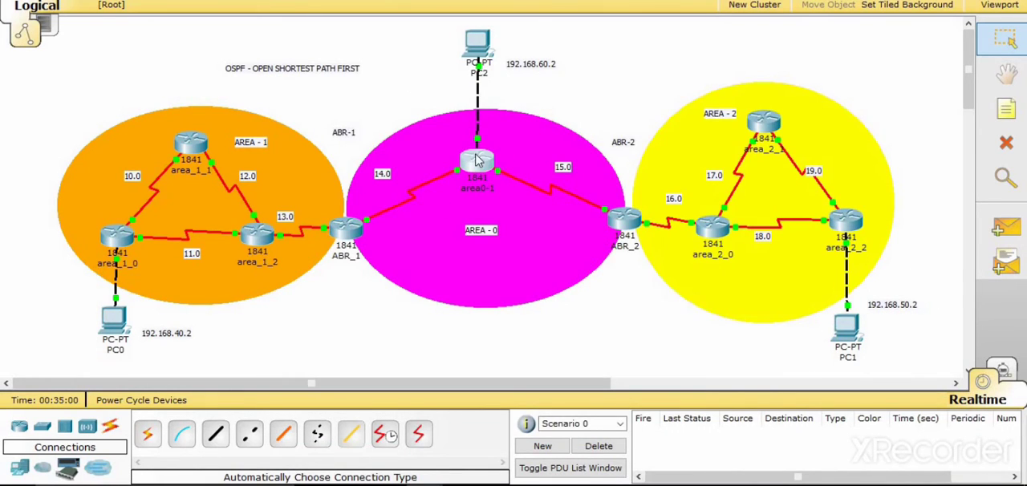
key(alt+Tab)
text(8.1)
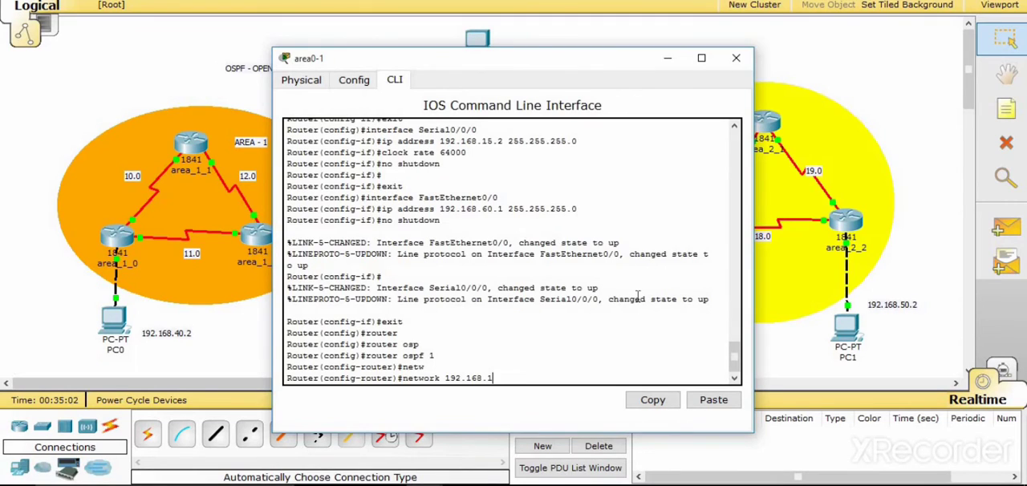
text(4.0 0.0.0.255 area 0)
key(Return)
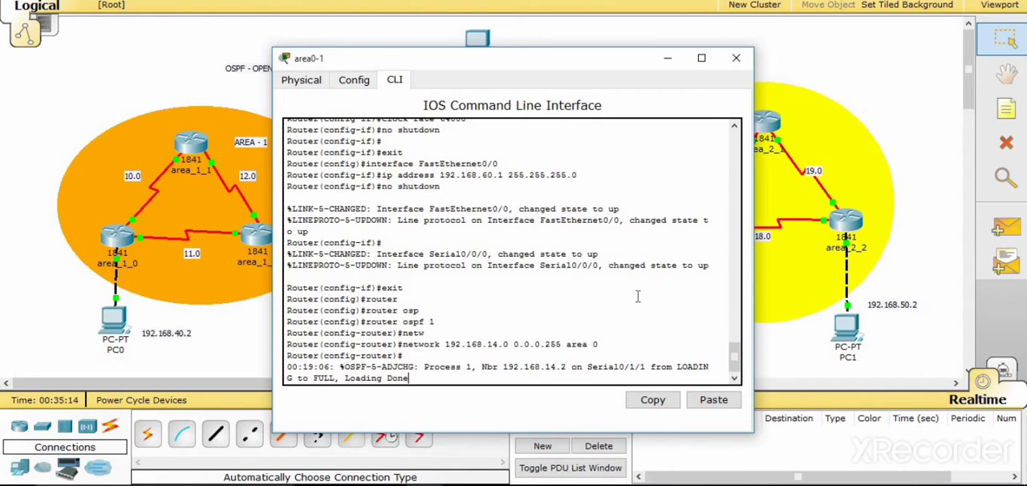
- Advertise network 192.168.15.0 with wildcard 0.0.0.255 in area 0 on router area0-1
key(Return)
key(Up)
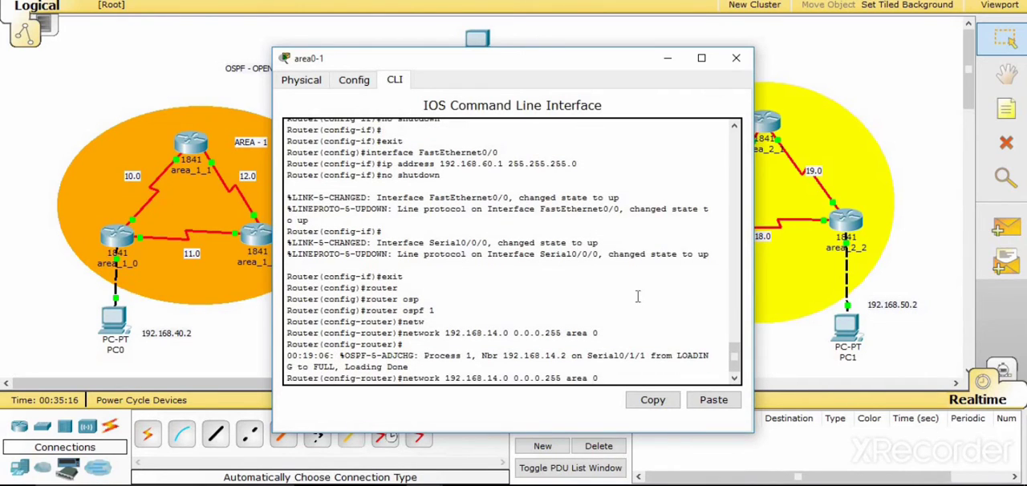
key(Left)
key(Left)
key(Left)
key(Left)
key(Left)
key(Left)
key(Left)
key(Left)
key(Left)
key(Left)
key(Left)
key(BackSpace)
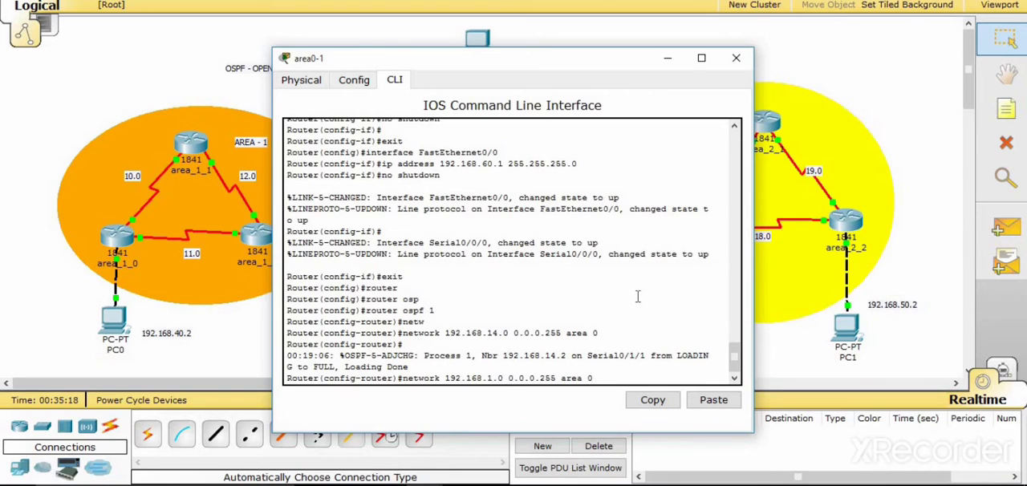
text(5)
key(Return)
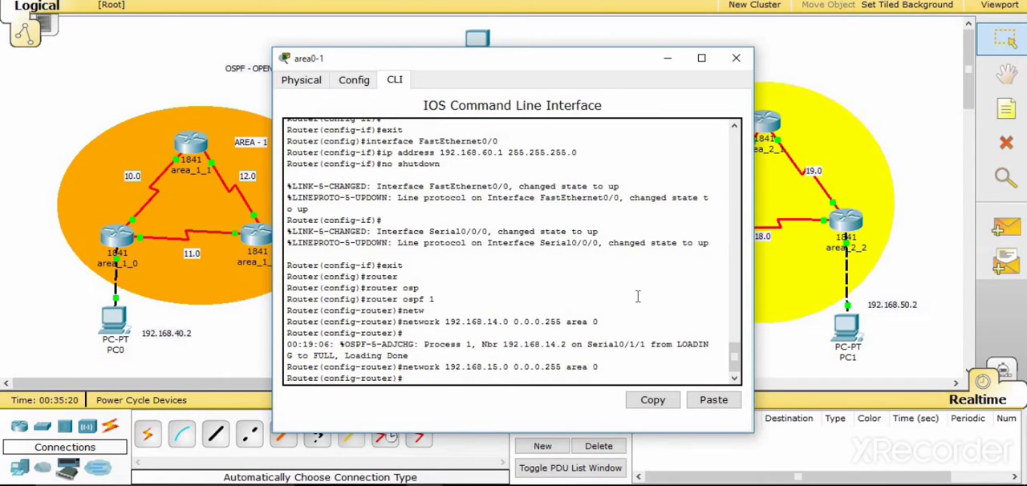
- Advertise network 192.168.60.0 with wildcard 0.0.0.255 in area 0 on router area0-1, and close the router's window
key(Up)
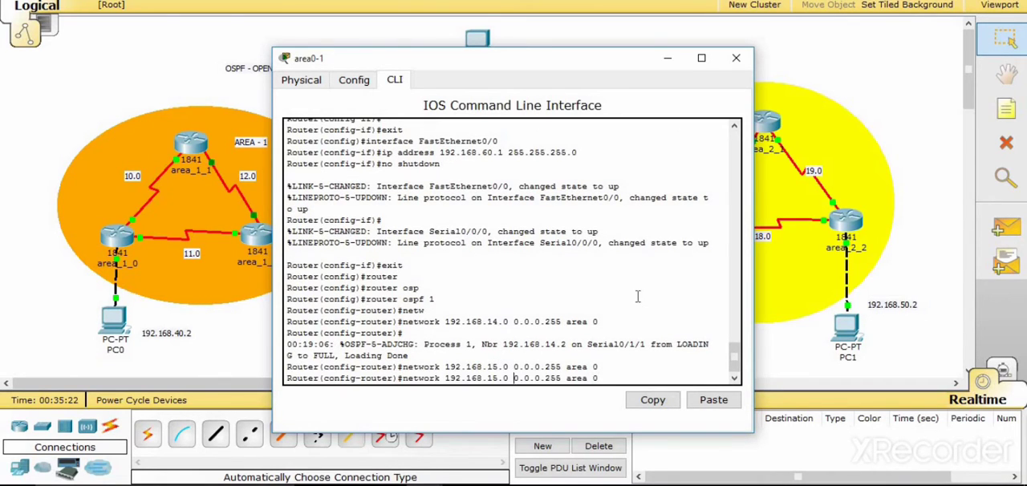
key(Left)
key(Left)
key(Left)
key(Left)
key(Left)
key(Left)
key(Left)
key(Left)
key(Left)
key(Left)
key(Left)
key(Left)
key(Left)
key(Left)
key(Left)
key(Left)
key(Left)
key(Left)
key(Left)
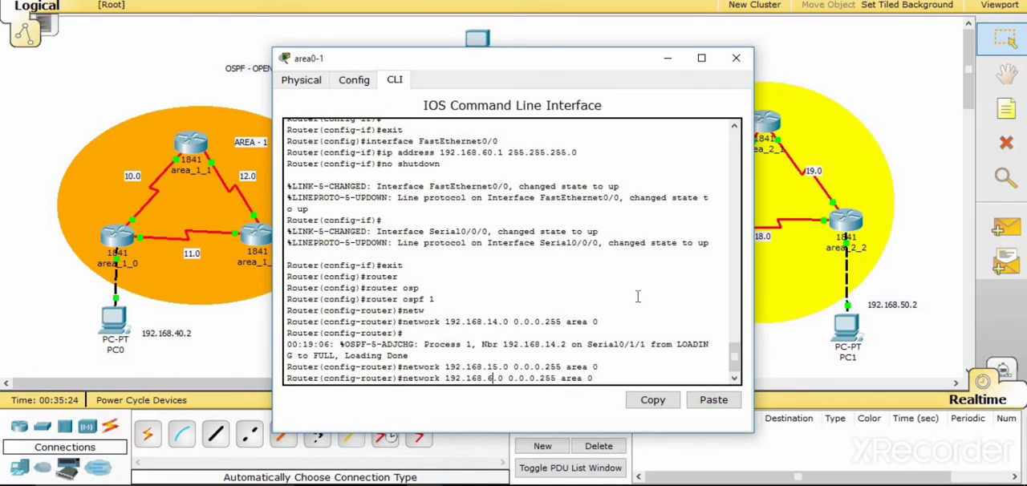
key(BackSpace)
key(BackSpace)
text(60)
key(Return)
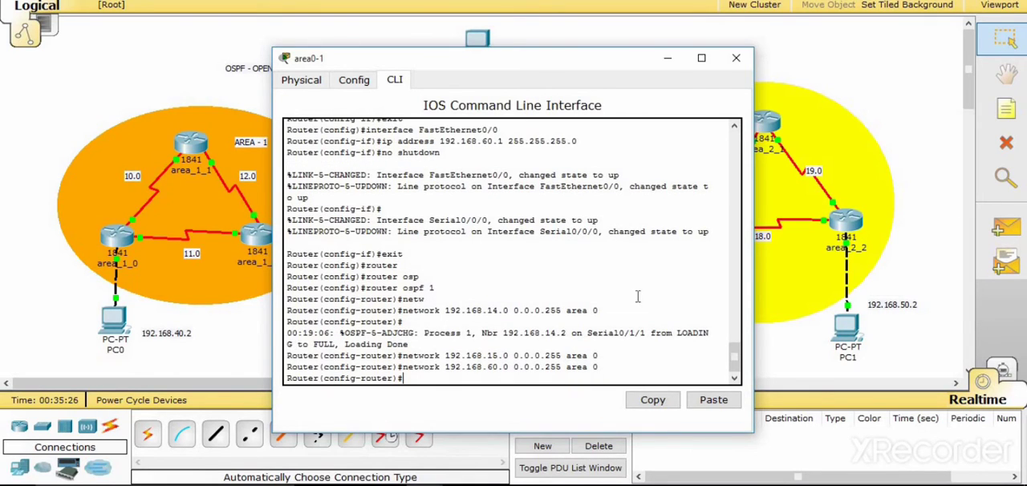
click(736, 58)
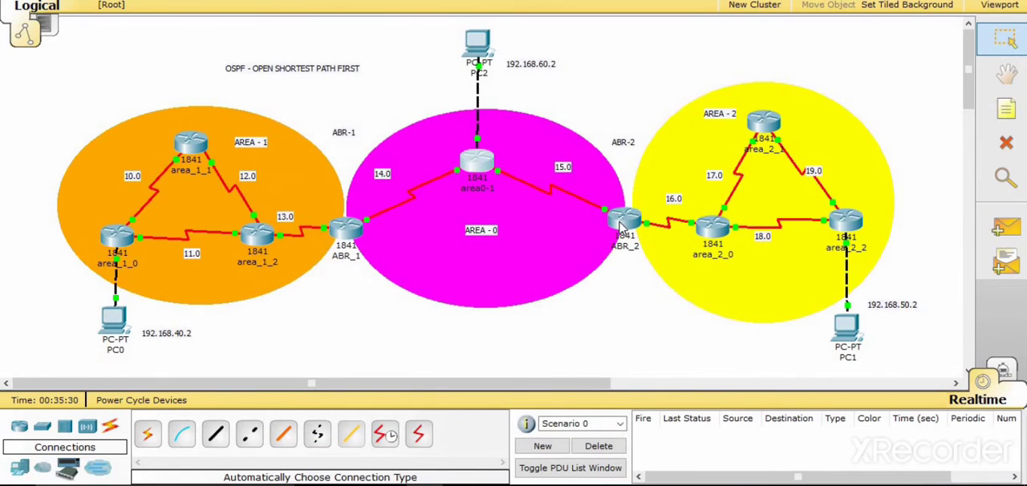
- Check the interface addresses of ABR_2, open its command line and enter global configuration mode with enable and config t
mouse_move(620, 227)
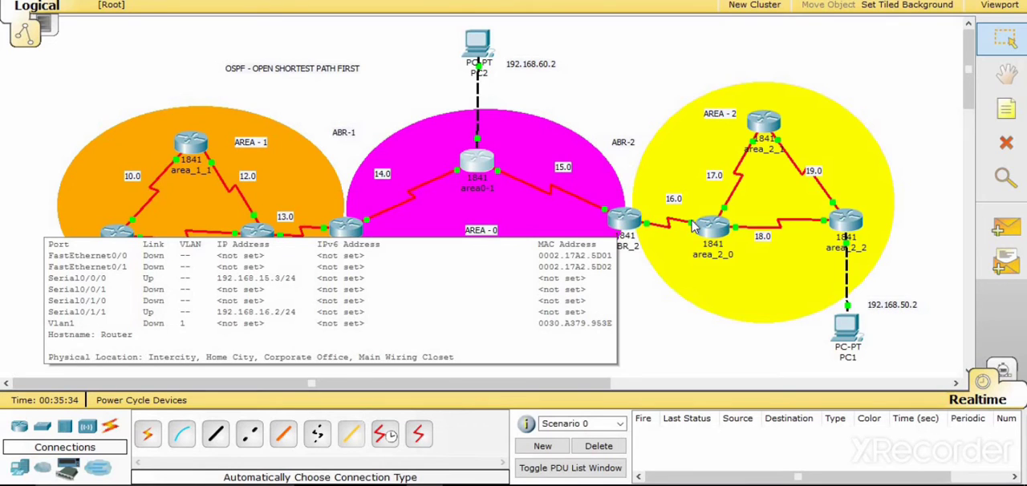
click(630, 221)
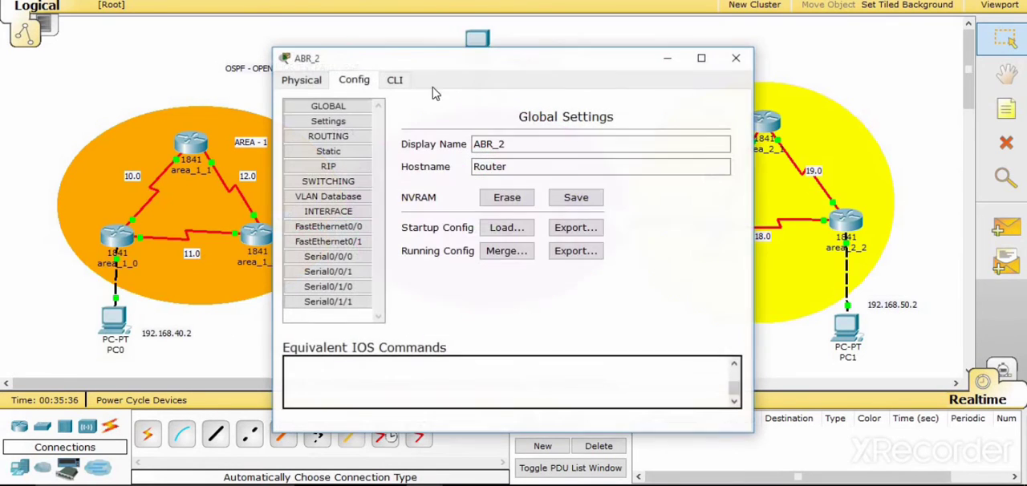
click(397, 80)
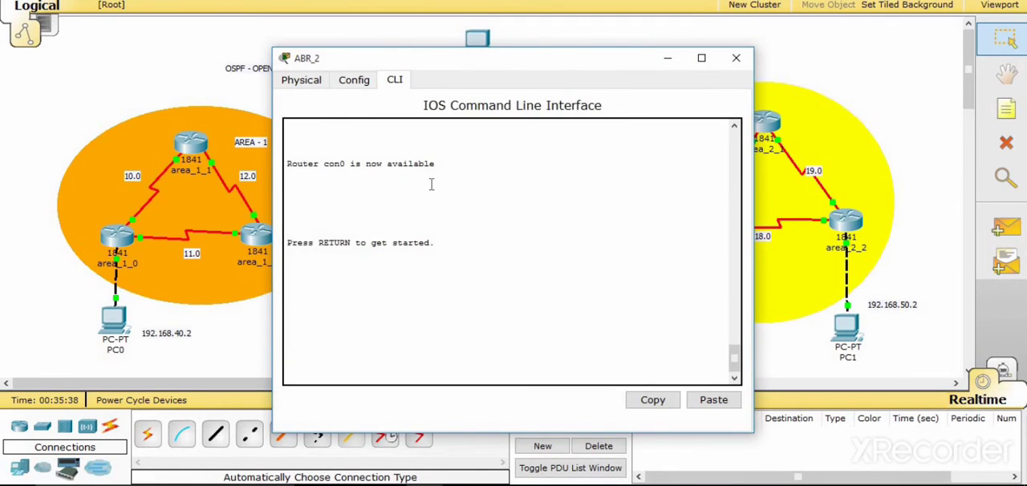
key(Return)
text(en)
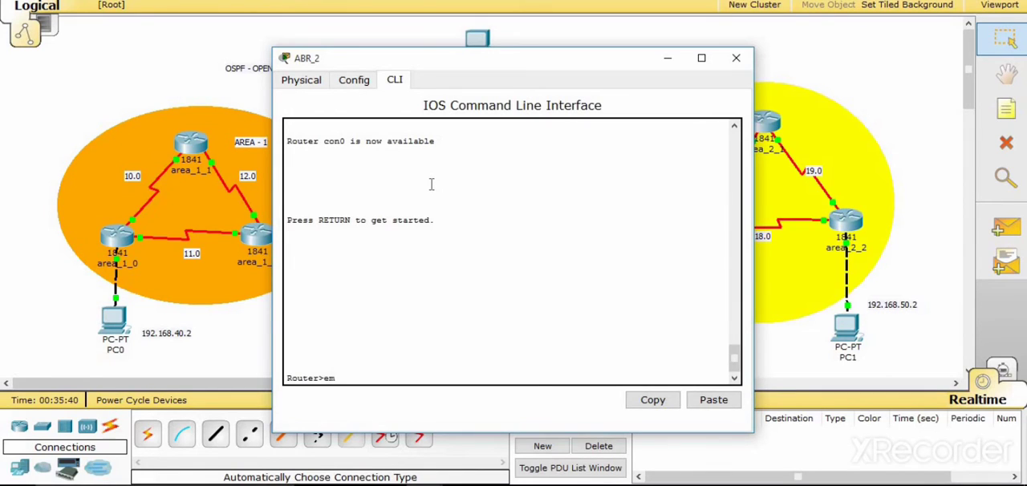
key(Tab)
key(Return)
text(co)
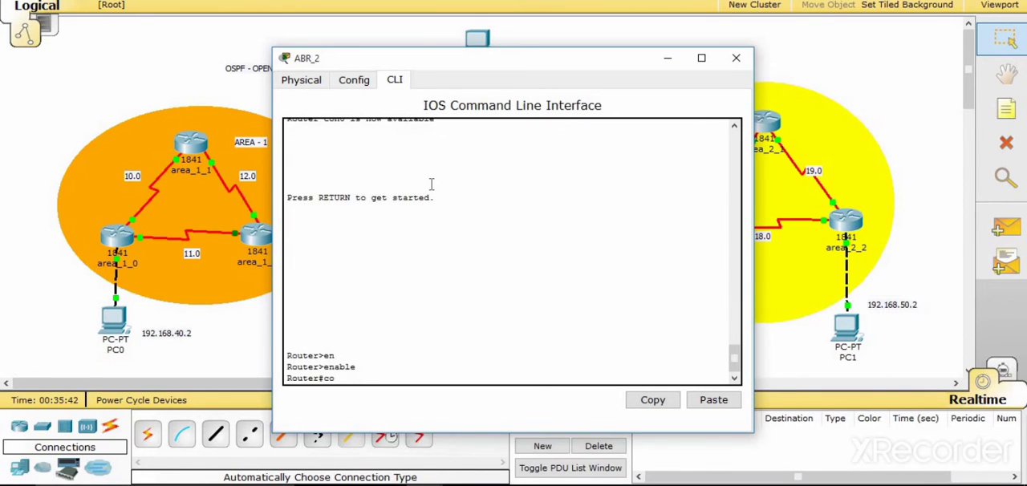
text(nfig t)
key(Return)
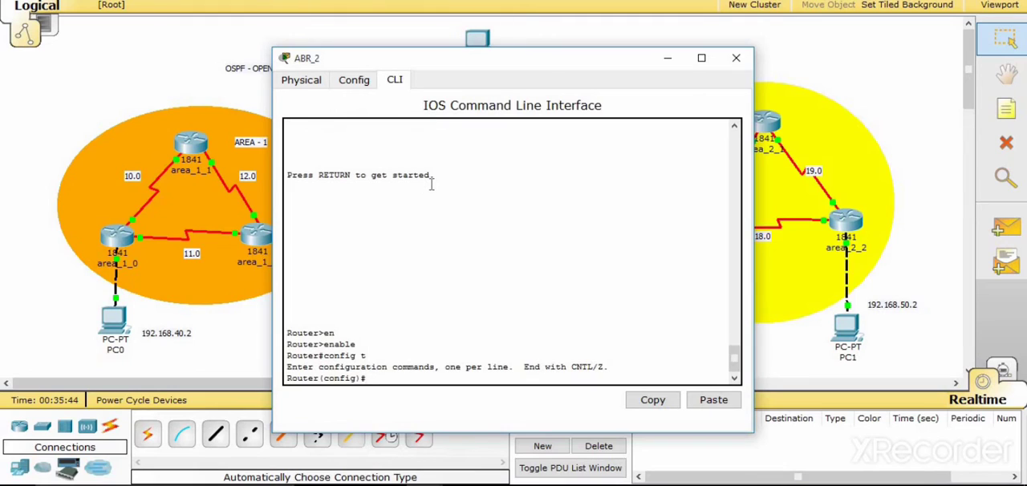
- Enter OSPF routing configuration on ABR_2 with process ID 1 using router ospf 1
text(rou)
key(Tab)
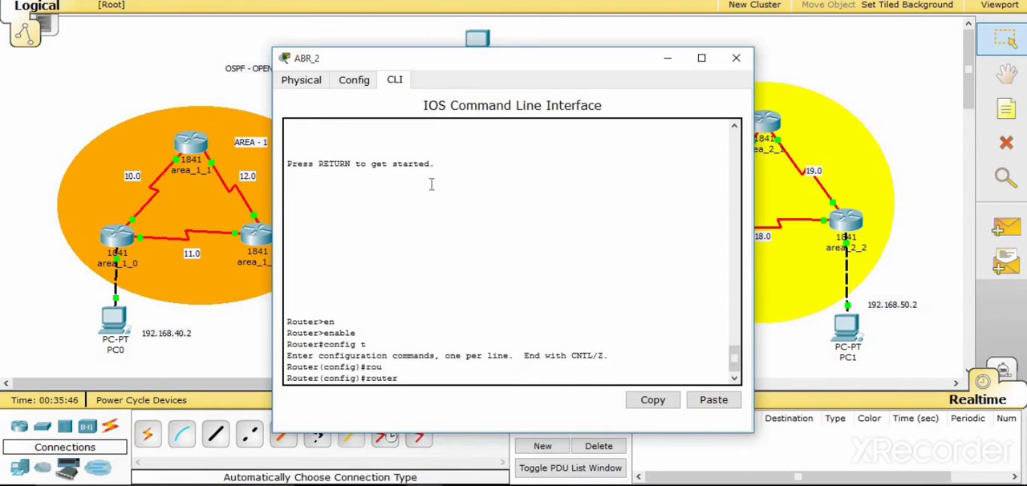
text(osp)
key(Tab)
text(1)
key(Return)
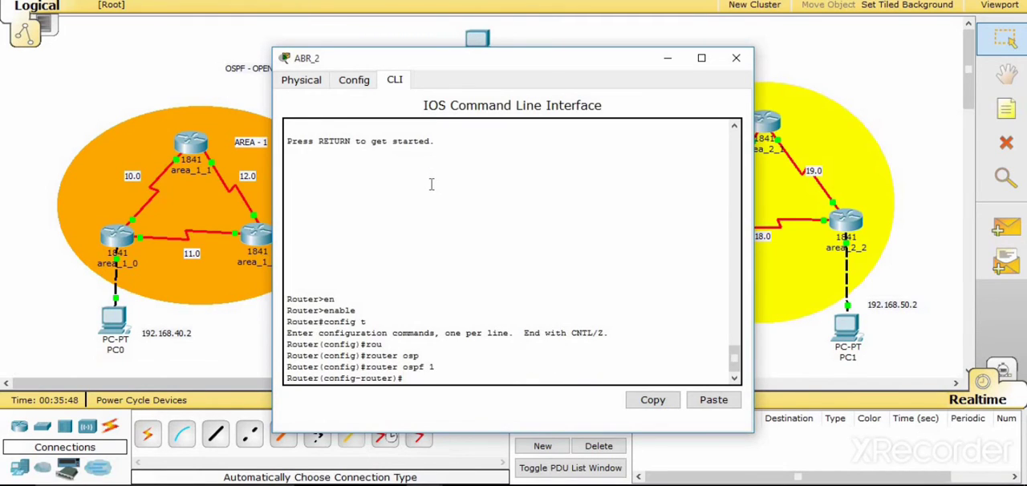
- Advertise network 192.168.15.0 with wildcard 0.0.0.255 in area 0 on ABR_2
key(alt+Tab)
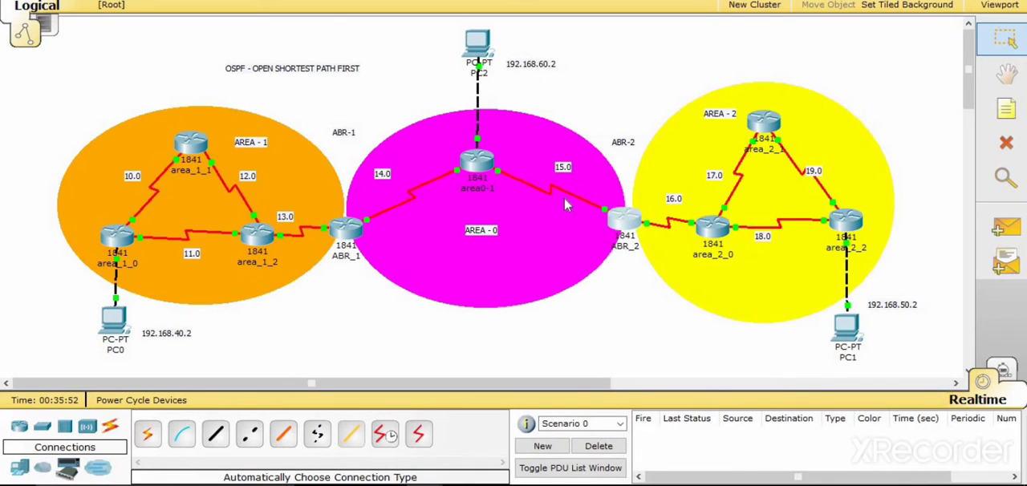
key(alt+Tab)
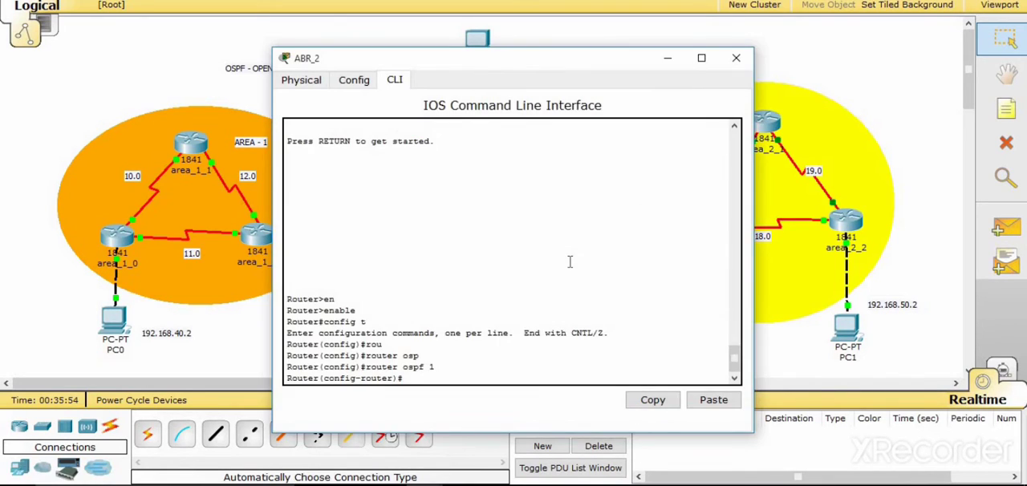
key(Tab)
text(twork 1)
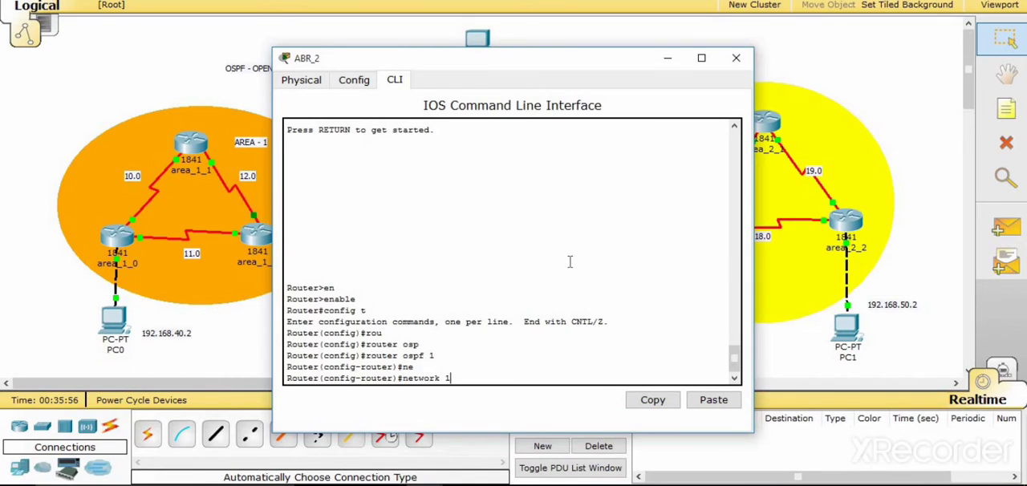
text(92.168.15.0 0.0.0.255)
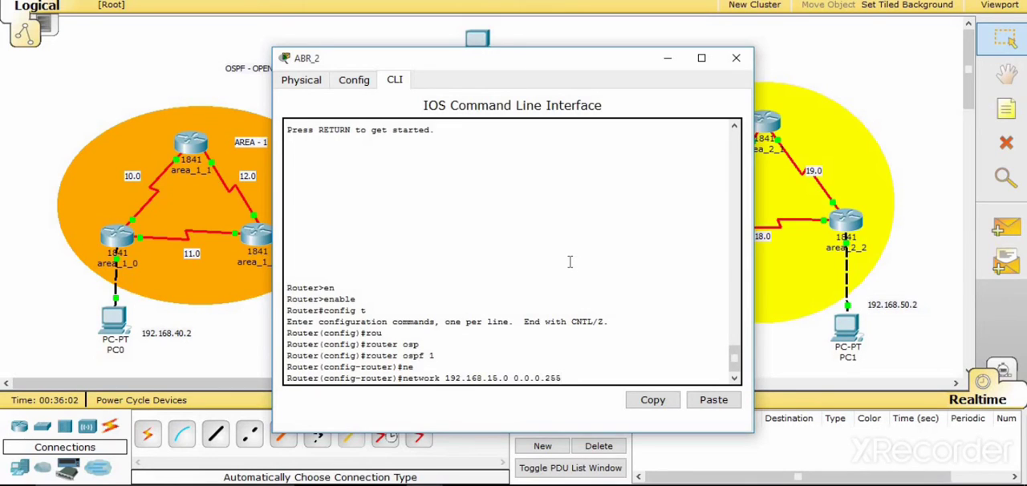
text( area 0)
key(Return)
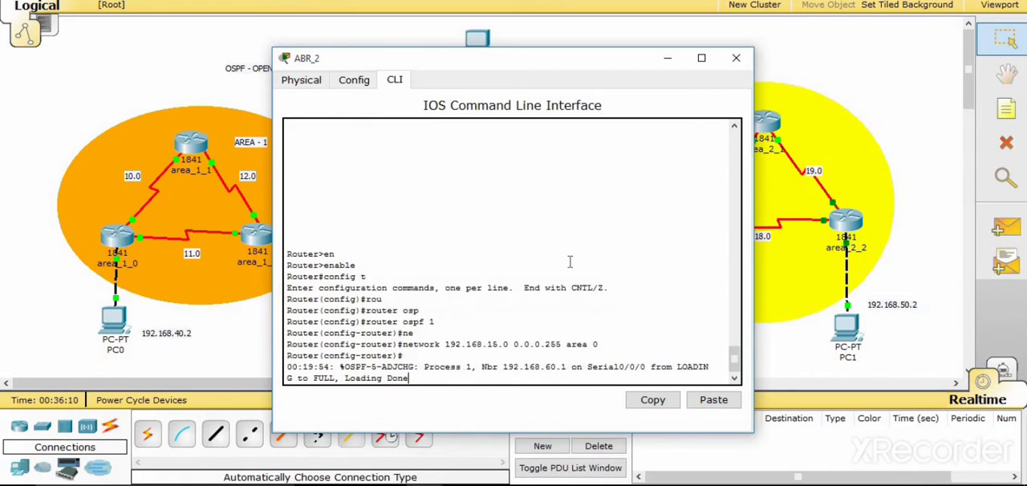
- Advertise network 192.168.16.0 with wildcard 0.0.0.255 in area 2 on ABR_2, and close the router's window
key(Return)
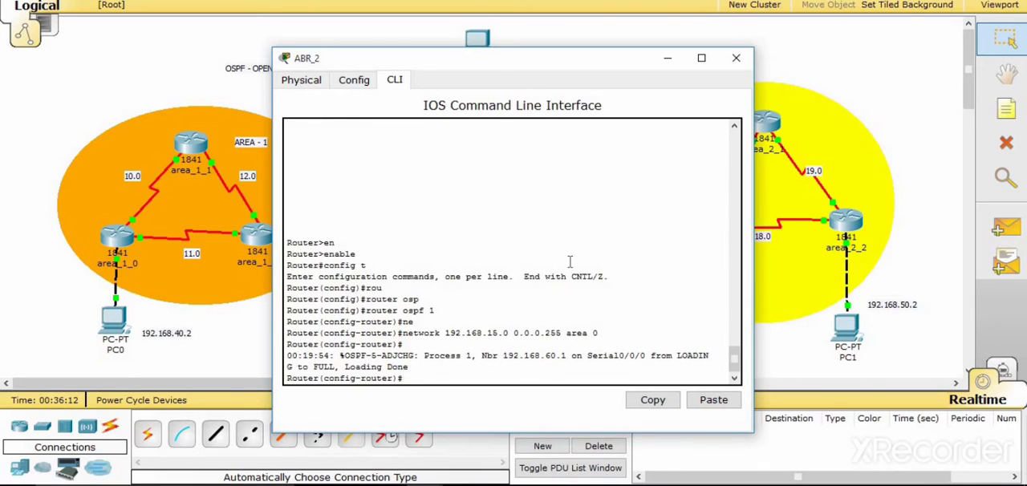
key(Up)
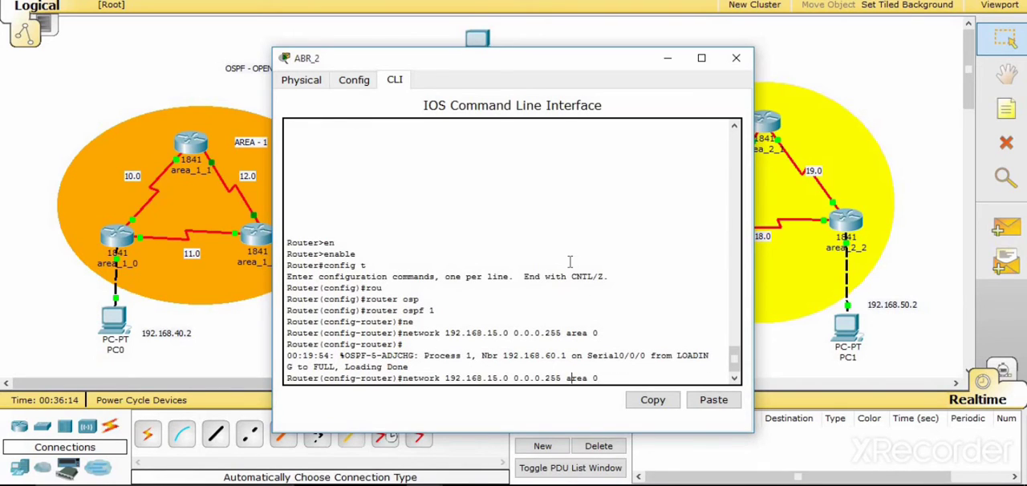
key(Left)
key(Left)
key(Left)
key(Left)
key(Left)
key(Left)
key(Left)
key(Left)
key(Left)
key(Left)
key(Left)
key(Left)
key(Left)
key(BackSpace)
text(6)
key(Right)
key(Right)
key(Right)
key(Right)
key(Right)
key(Right)
key(Right)
text(2)
key(alt+Tab)
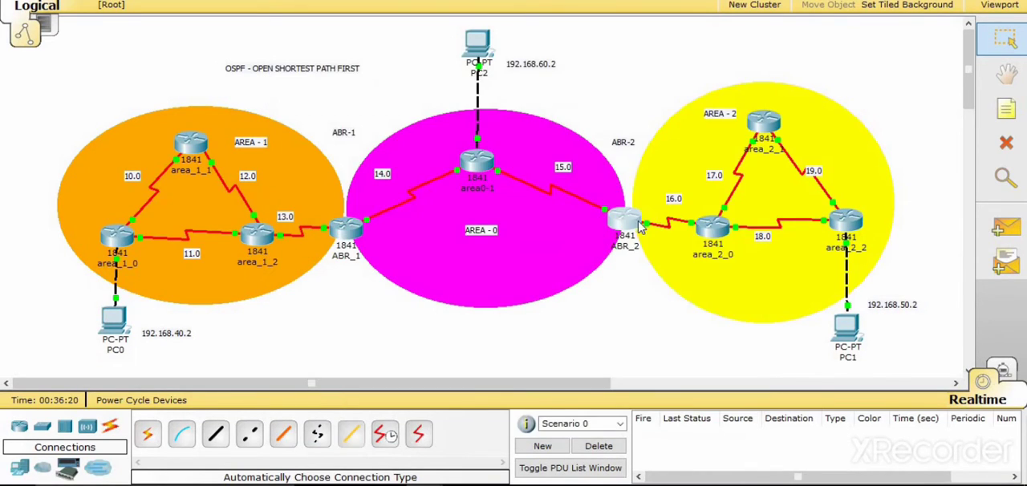
key(alt+Tab)
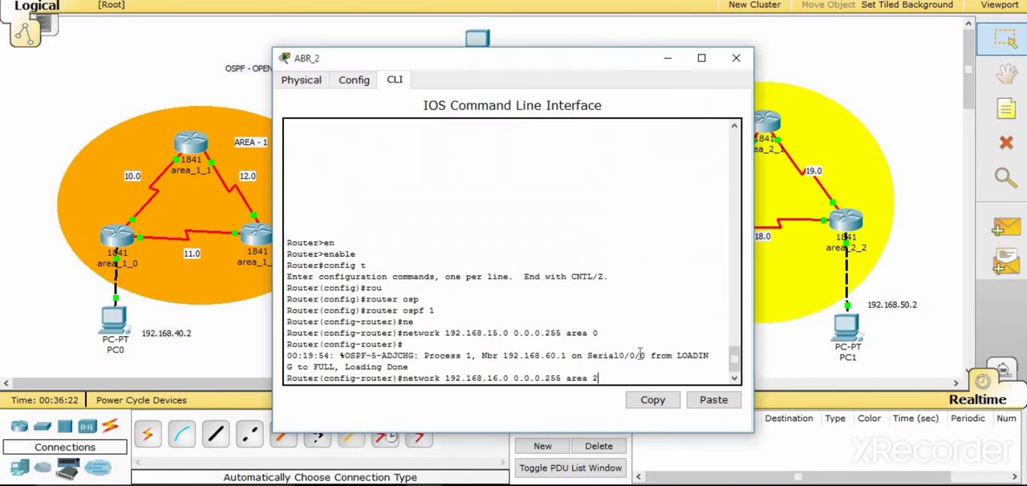
key(Return)
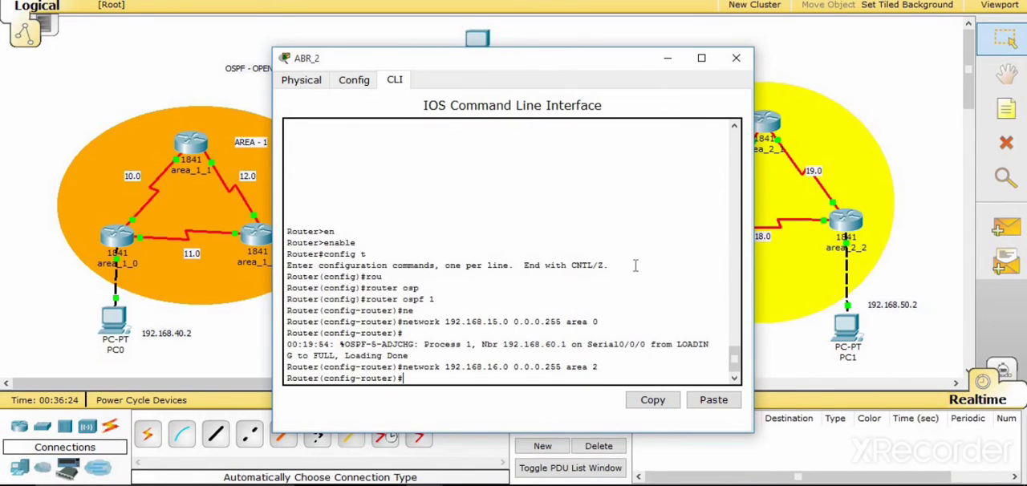
click(736, 58)
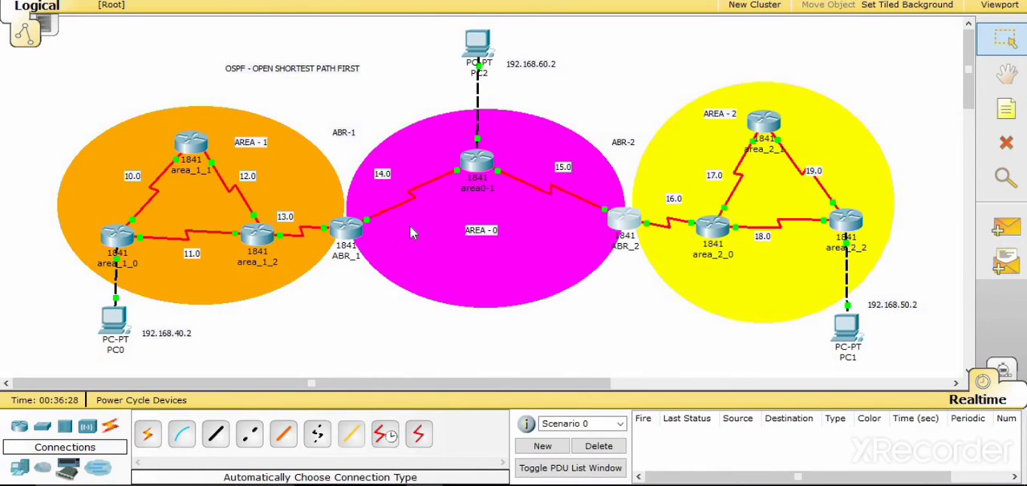
- Open the command line of router area_2_0 and enter global configuration mode with en and config t
click(713, 227)
click(395, 80)
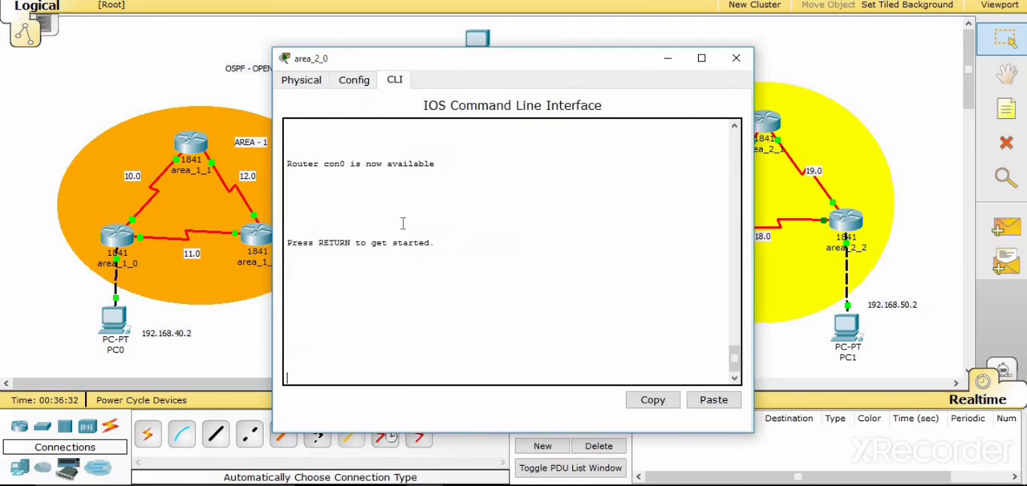
key(Return)
text(en)
key(Return)
text(c)
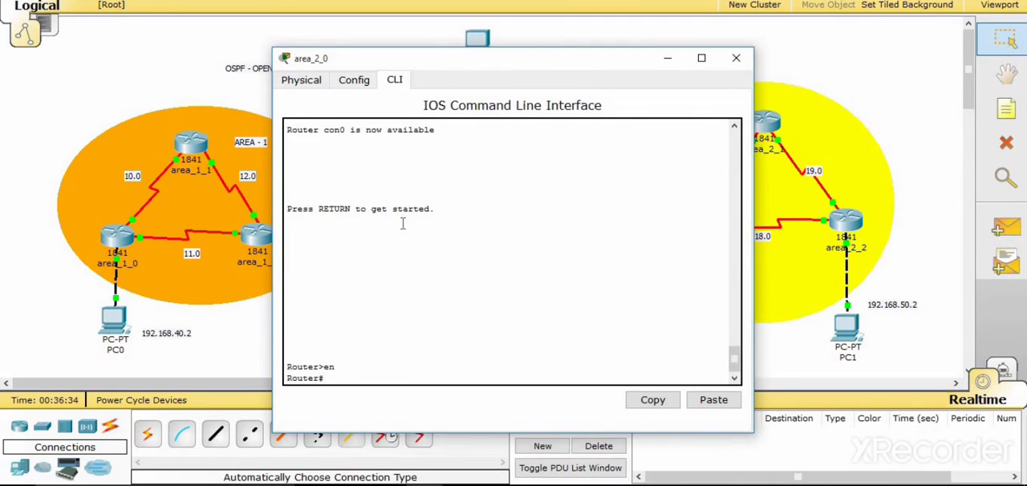
text(onfig t)
key(Return)
- Enter OSPF routing configuration on area_2_0 with process ID 1 using router ospf 1
text(rout)
key(Tab)
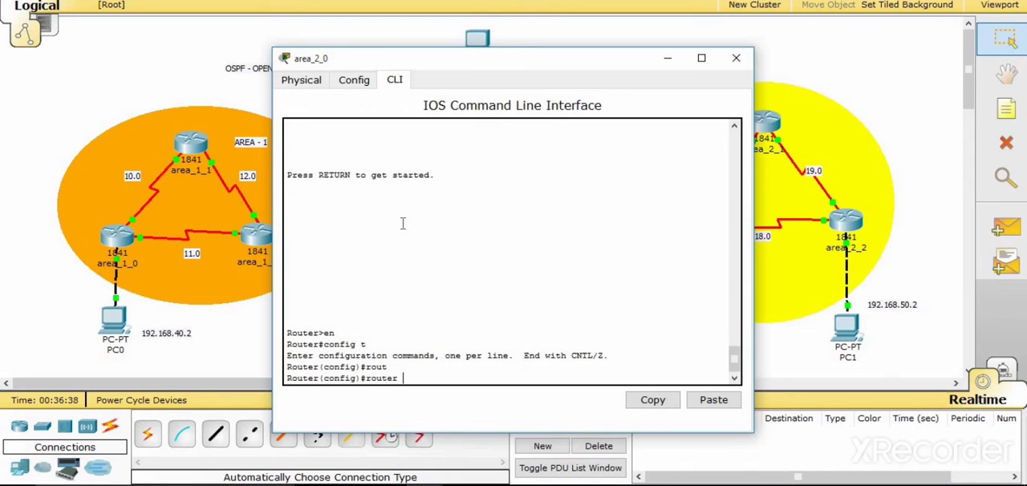
text(ospf 1)
key(Return)
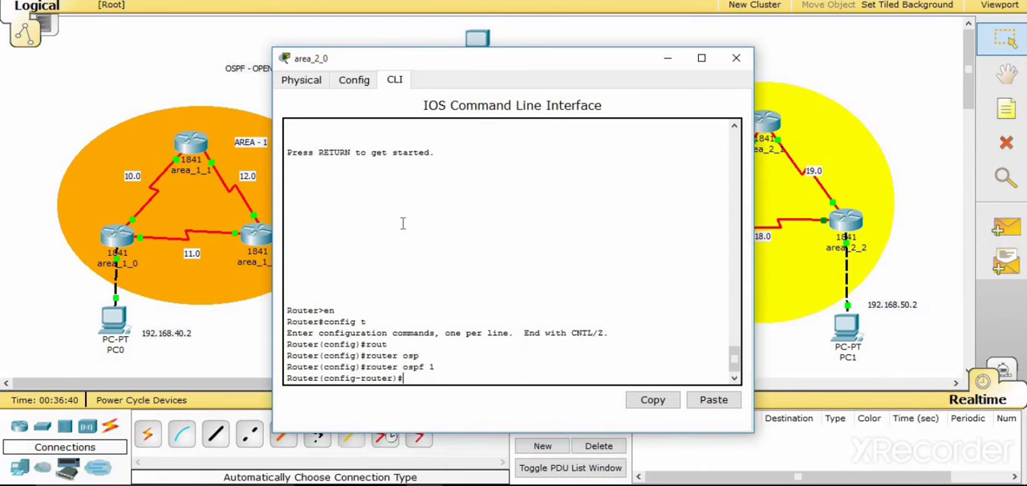
- Check area_2_0's links in the topology and advertise network 192.168.16.0 with wildcard 0.0.0.255 in area 2
text(netw)
key(Tab)
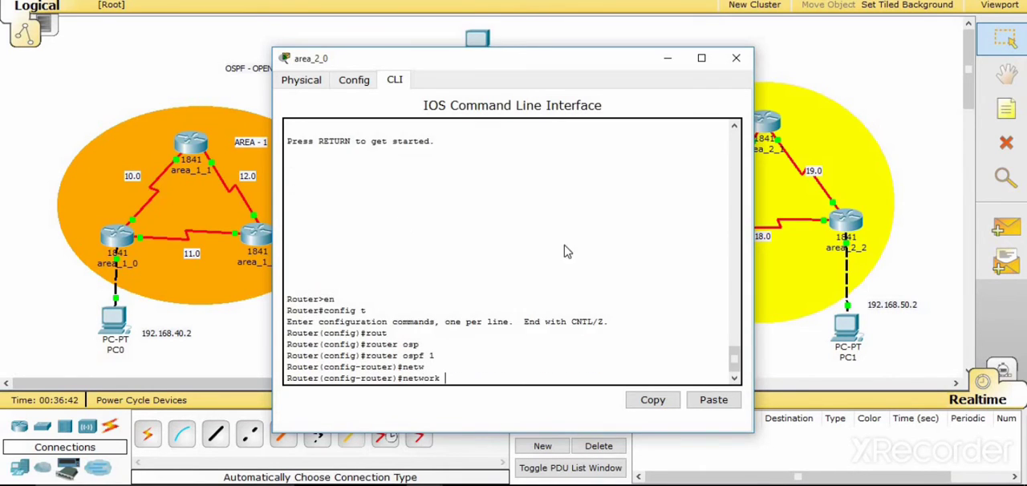
key(alt+Tab)
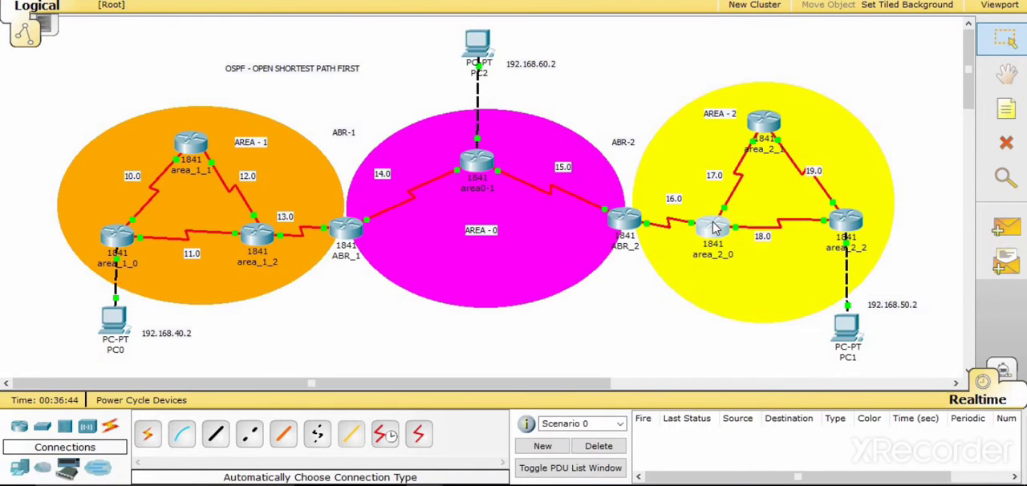
click(711, 233)
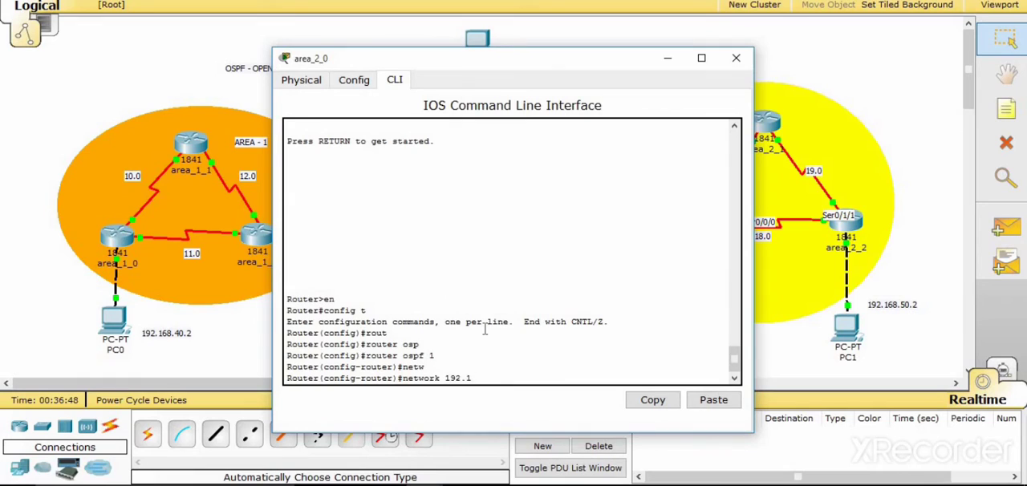
text(192.168.16.0 0.0.0.255 area 2)
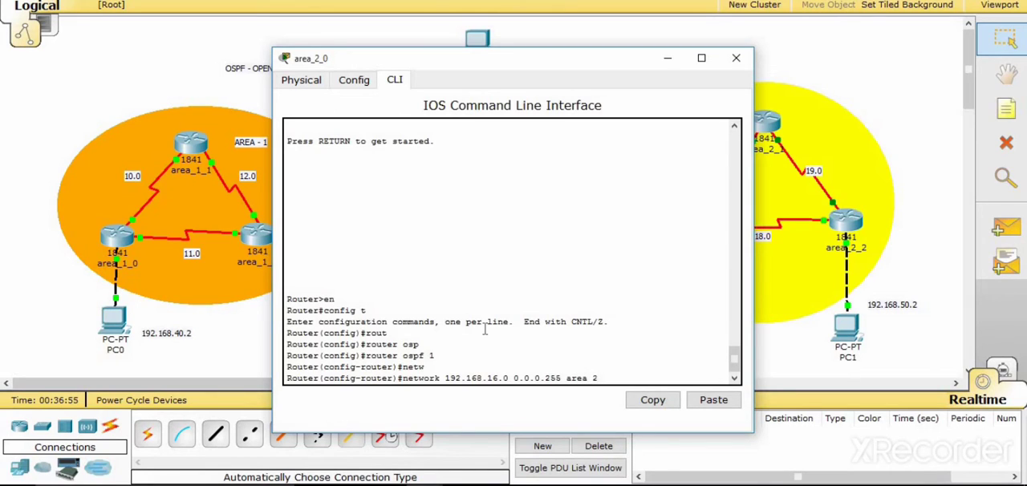
key(Return)
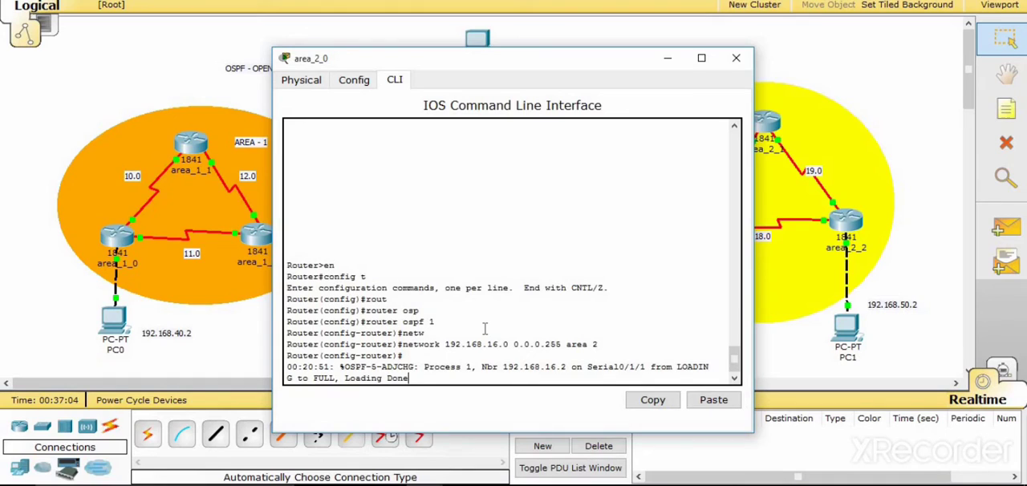
- Advertise network 192.168.17.0 with wildcard 0.0.0.255 in area 2 on area_2_0, reusing the previous network command
key(Return)
key(Up)
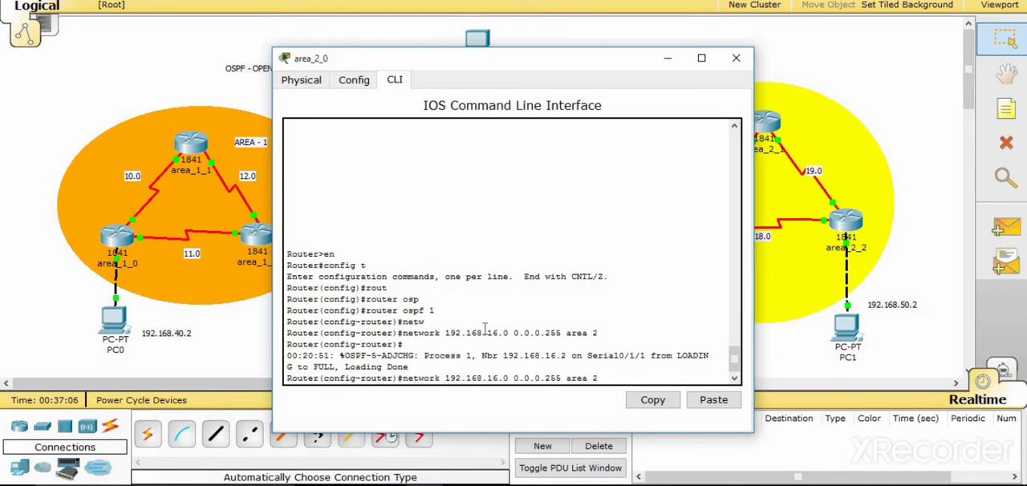
key(Left)
key(Left)
key(Left)
key(Left)
key(Left)
key(Left)
key(Left)
key(Left)
key(Left)
key(Left)
key(Left)
key(Left)
key(Left)
key(Left)
key(Left)
key(Left)
key(Left)
key(BackSpace)
text(7)
key(Return)
- Advertise network 192.168.18.0 with wildcard 0.0.0.255 in area 2 on area_2_0, and close the router's window
key(Up)
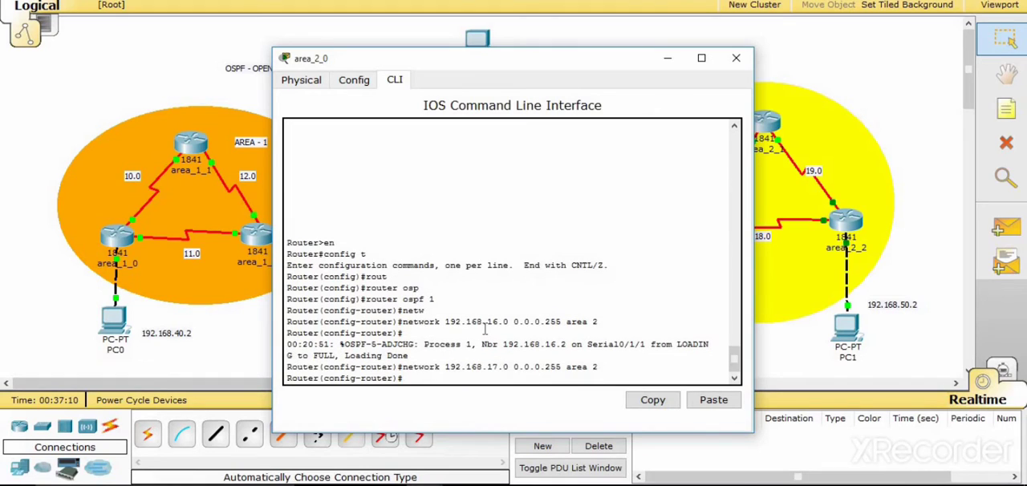
key(Left)
key(Left)
key(Left)
key(Left)
key(Left)
key(Left)
key(Left)
key(Left)
key(Left)
key(Left)
key(Left)
key(Left)
key(Left)
key(Left)
key(Left)
key(Left)
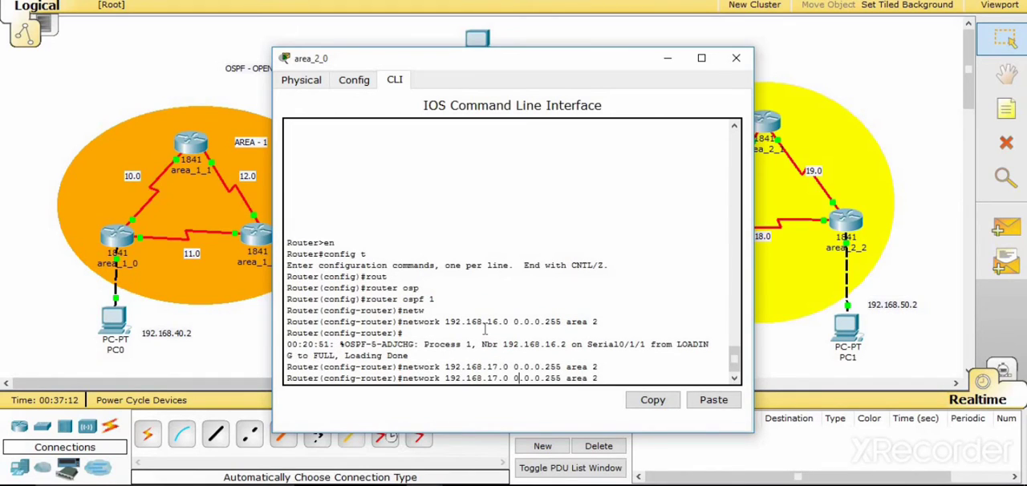
key(Left)
key(Left)
key(Left)
key(BackSpace)
text(8)
key(Return)
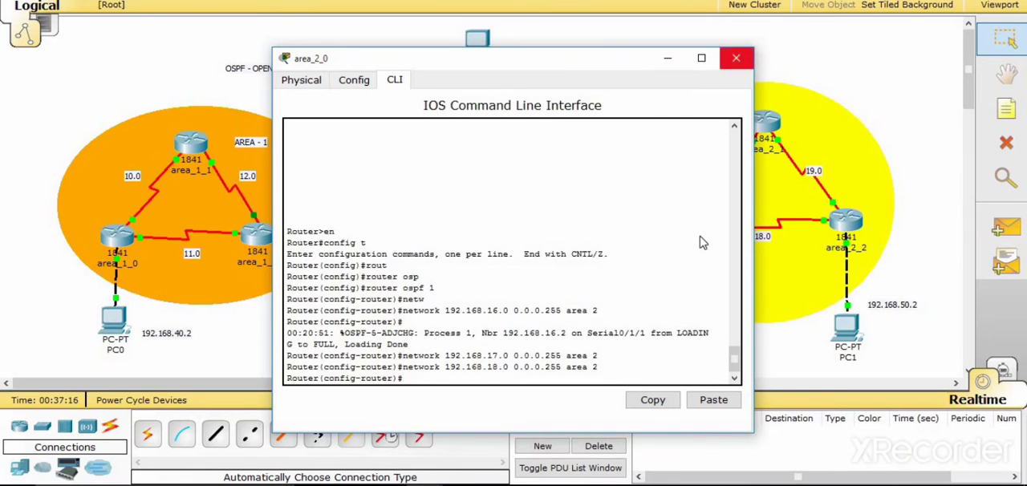
click(736, 58)
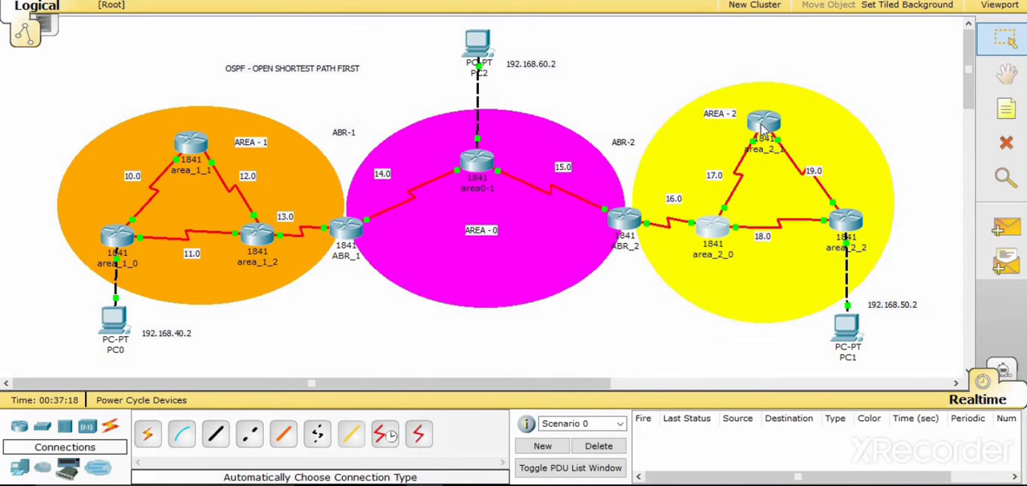
- Open the command line of router area_2_1 and enter global configuration mode with en and config t
mouse_move(738, 130)
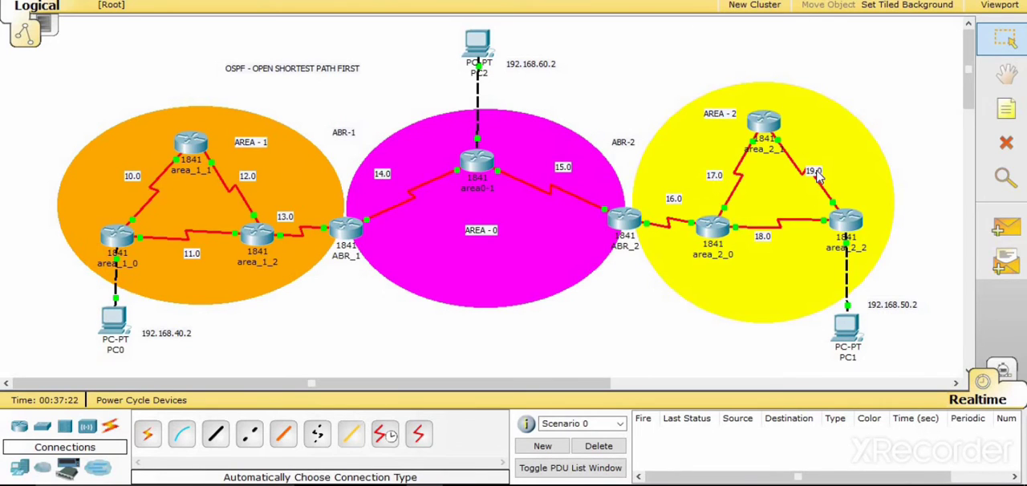
click(764, 122)
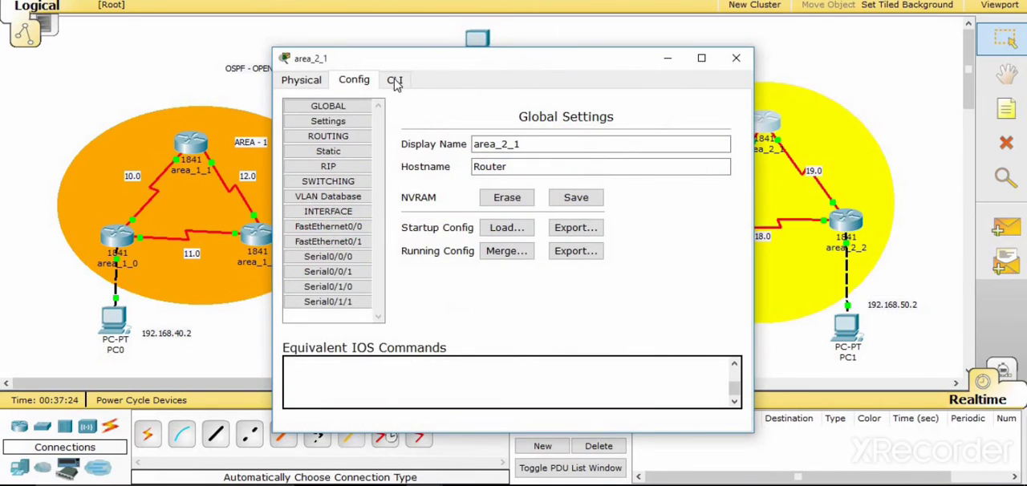
click(395, 80)
key(Return)
text(er>e)
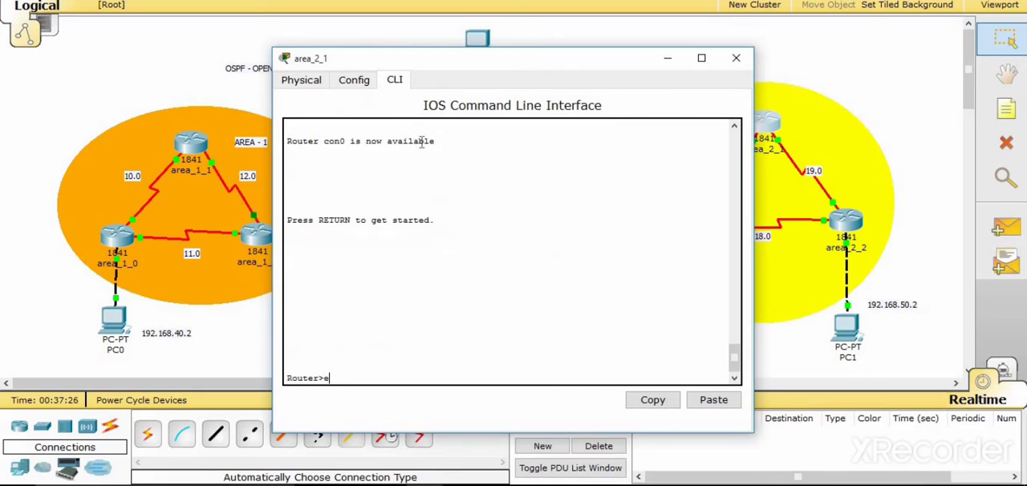
text(n)
key(Return)
text(config)
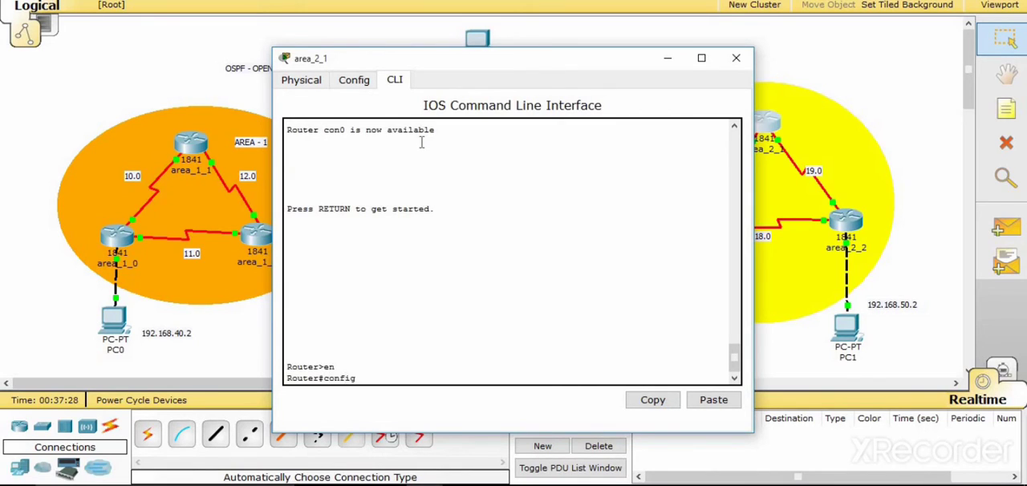
text( t)
key(Return)
- Enter OSPF routing configuration on area_2_1 with process ID 1 using router ospf 1
text(rou)
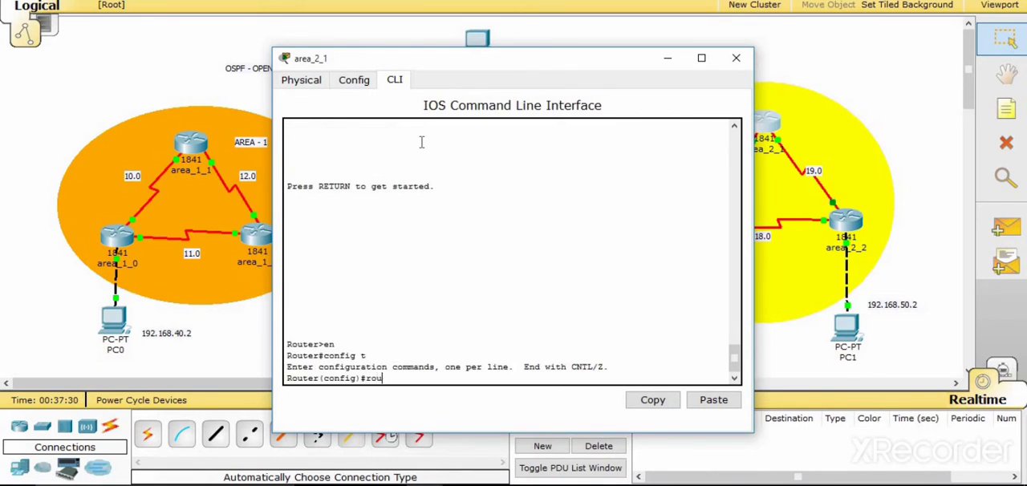
key(Tab)
text(ospf 1)
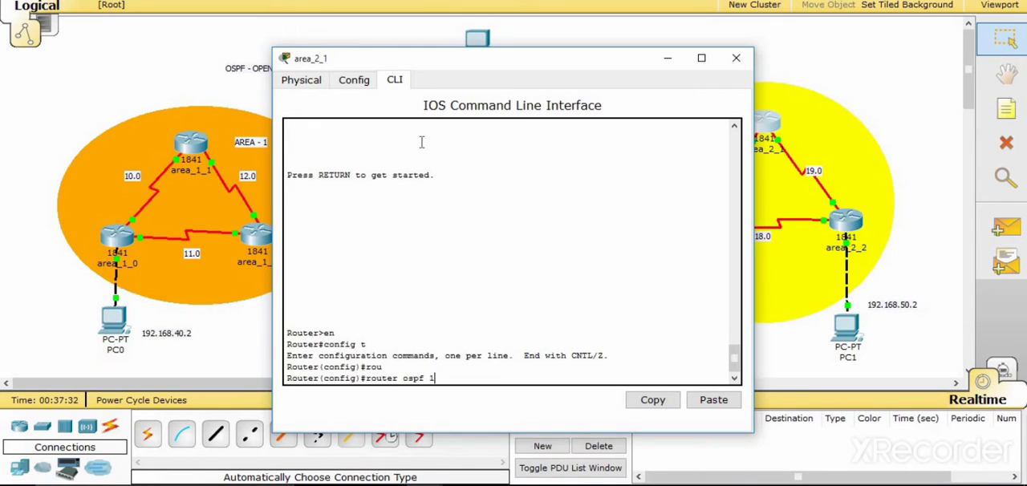
key(Return)
- Advertise network 192.168.17.0 with wildcard 0.0.0.255 in area 2 on area_2_1
text(netw)
key(Tab)
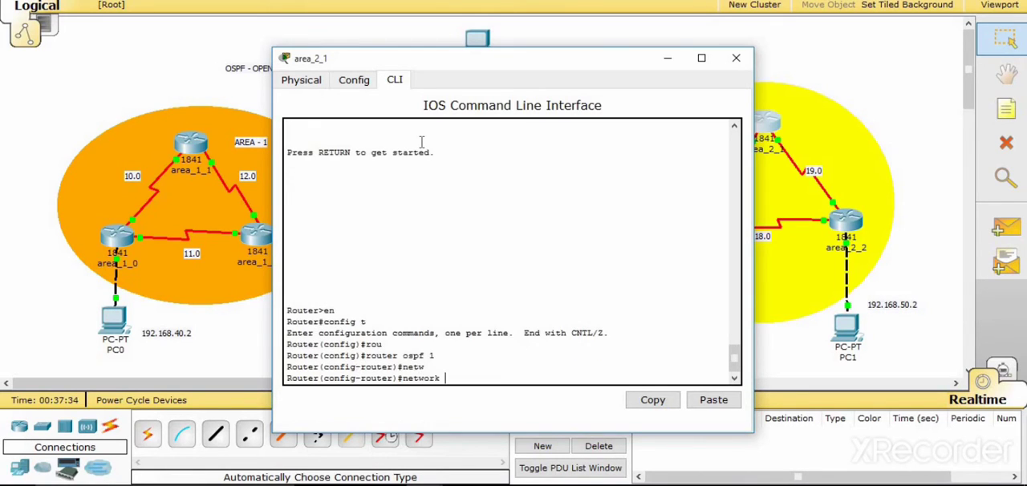
text(192.168.17.0 0.0.0.255 a)
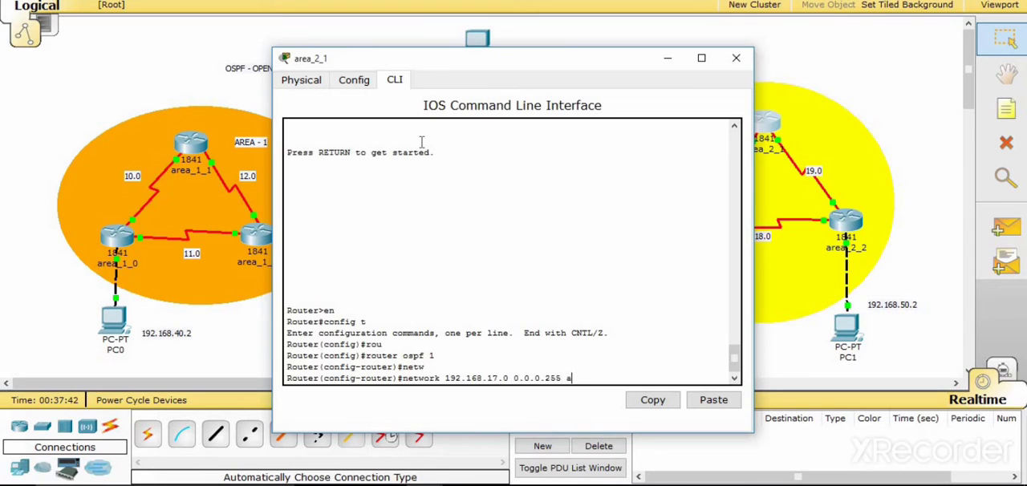
text(rea 2)
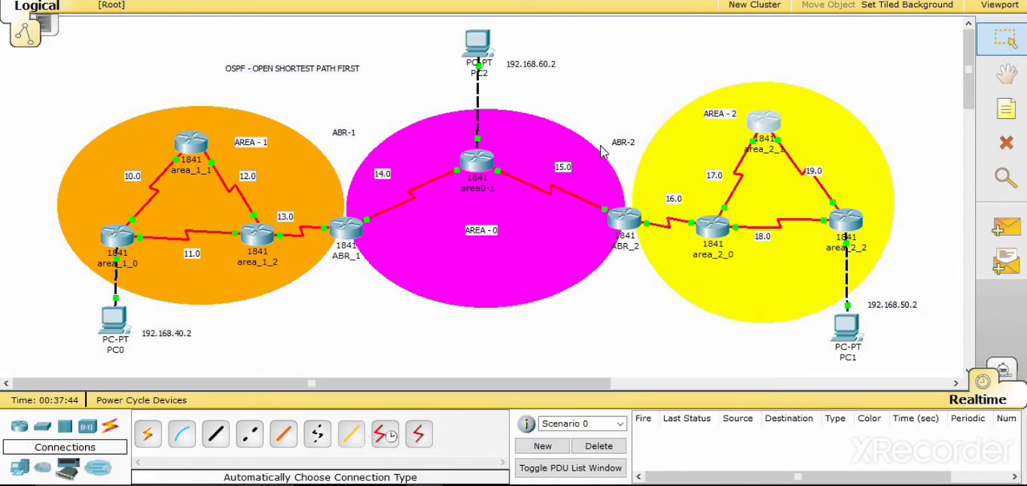
key(Return)
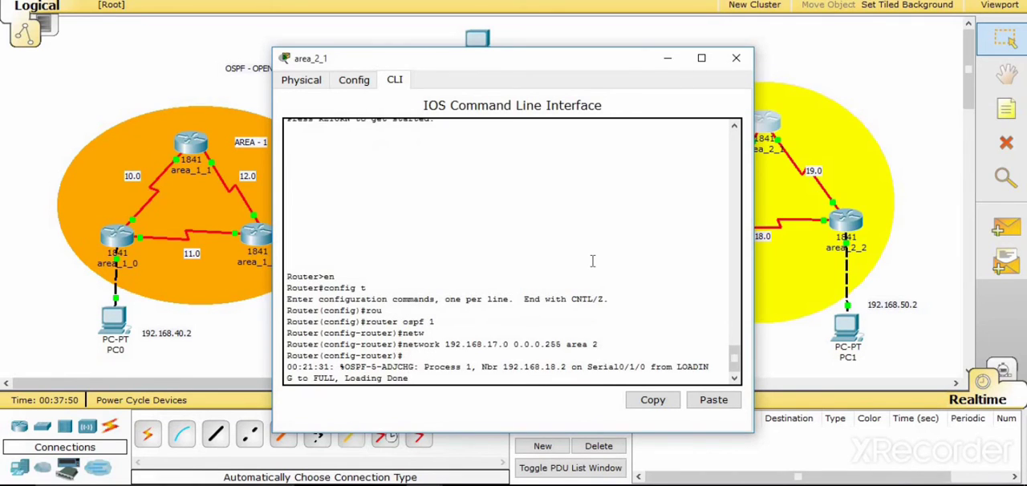
- Advertise network 192.168.19.0 with wildcard 0.0.0.255 in area 2 on area_2_1, and close the router's window
key(Return)
key(Up)
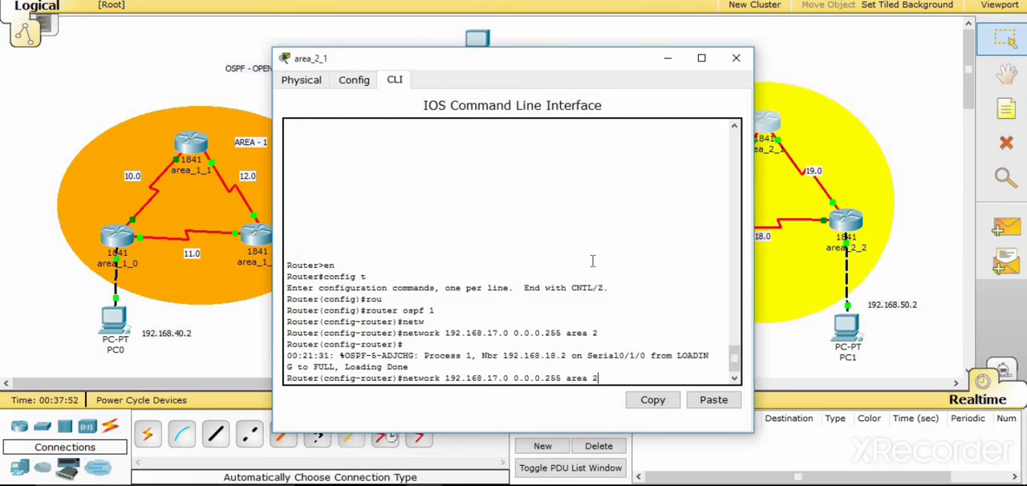
key(Left)
key(Left)
key(Left)
key(Left)
key(Left)
key(Left)
key(Left)
key(Left)
key(Left)
key(Left)
key(Left)
key(Left)
key(BackSpace)
text(9)
key(Return)
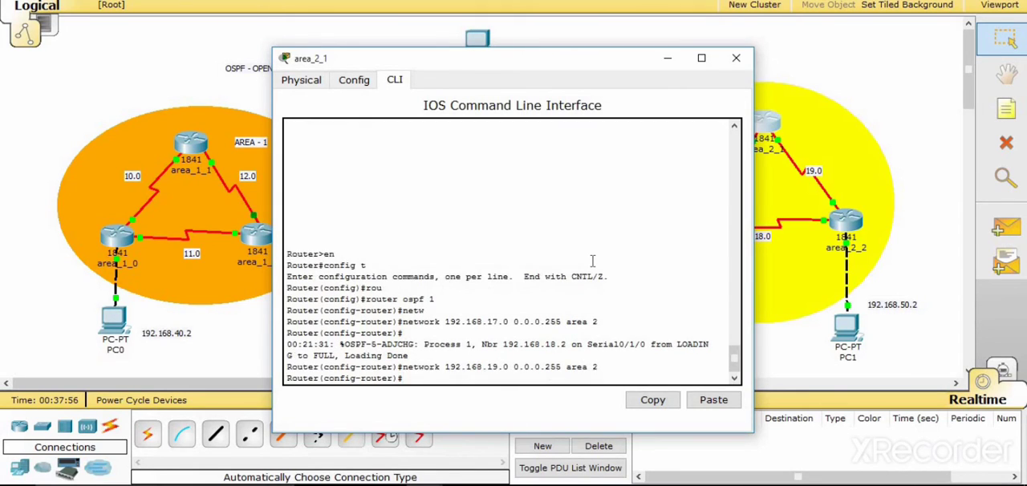
click(736, 58)
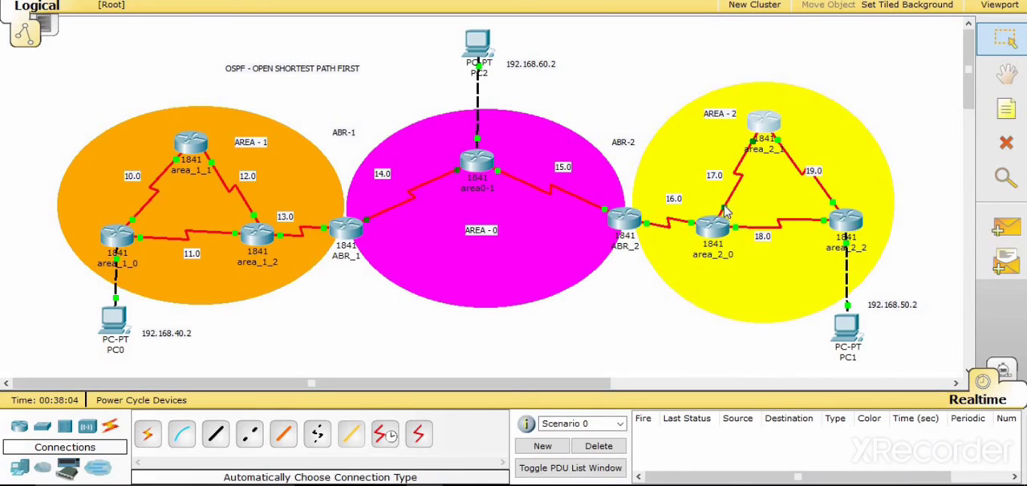
- Open the command line of router area_2_2 and enter global configuration mode with en and config t
click(846, 221)
click(395, 81)
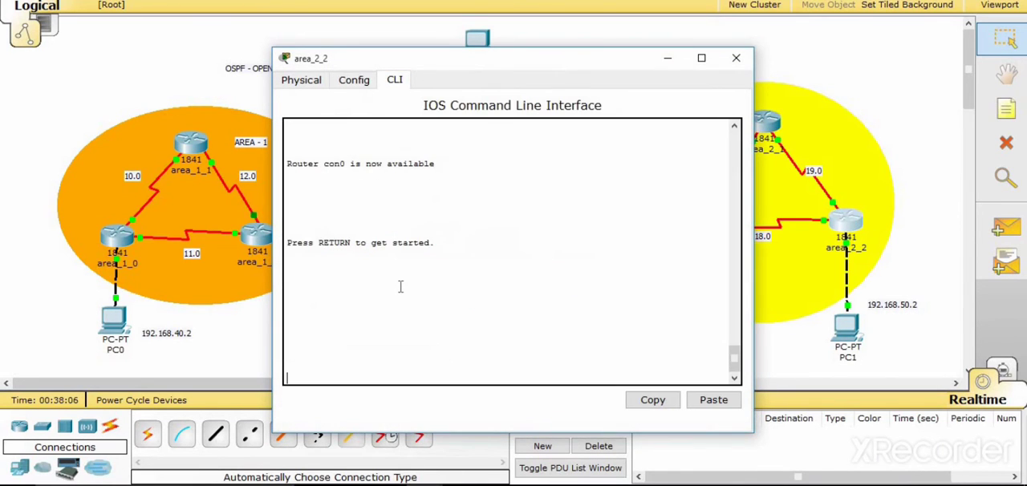
key(Return)
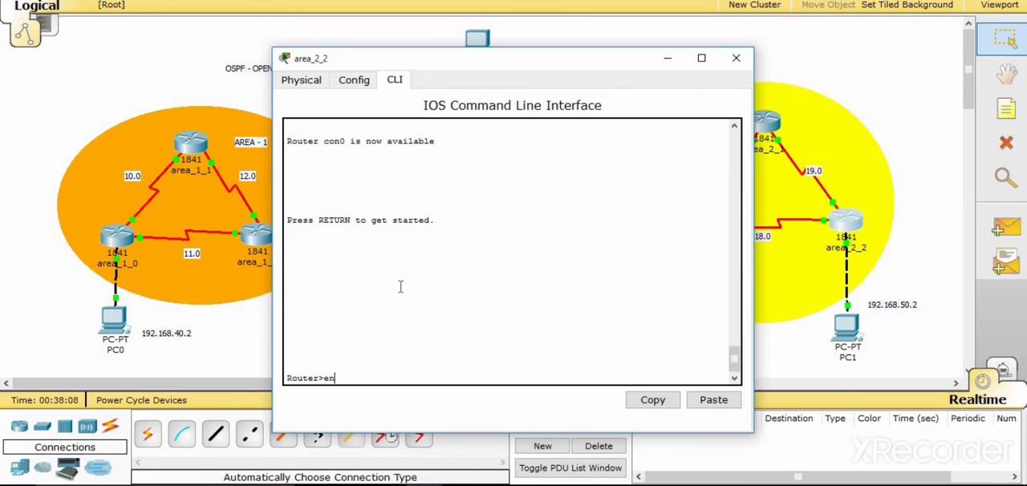
text(en)
key(Return)
text(config t)
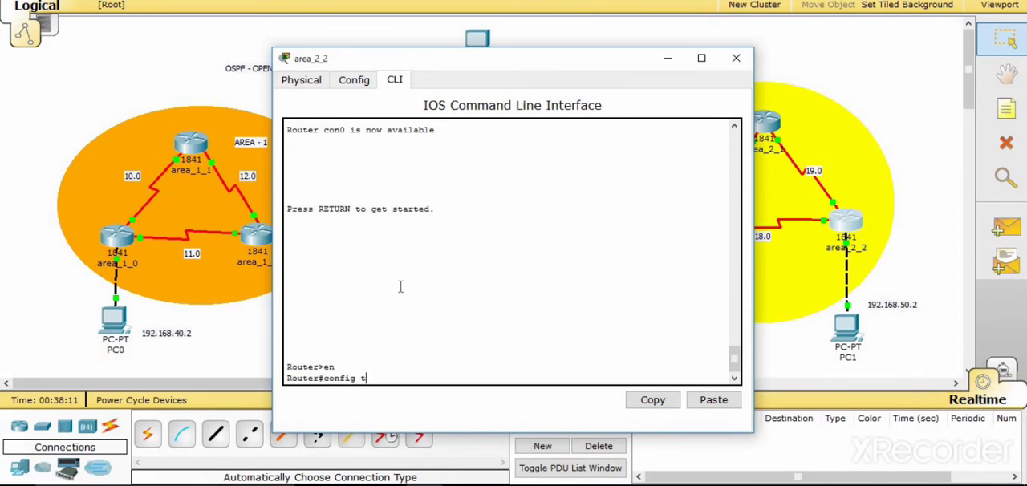
key(Return)
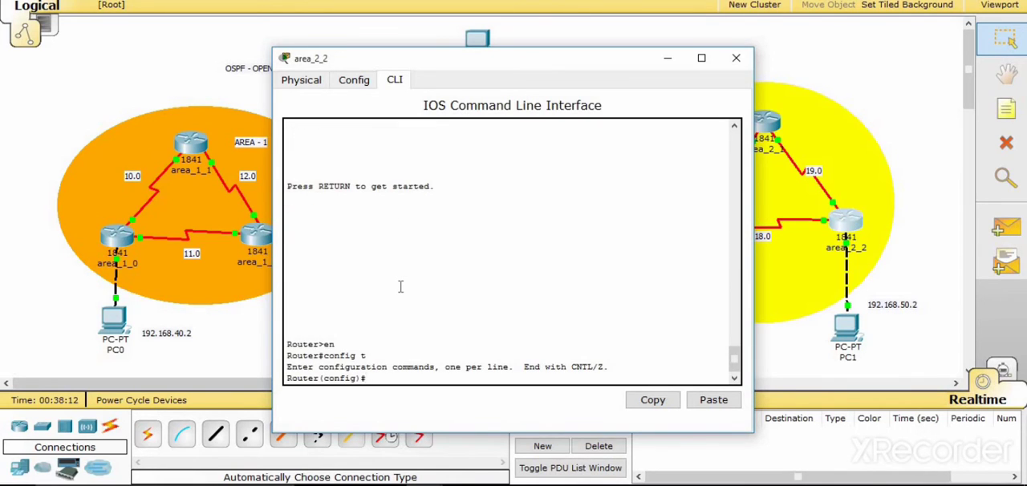
- Enter OSPF routing configuration on area_2_2 with process ID 1 using router ospf 1
text(ro)
key(Tab)
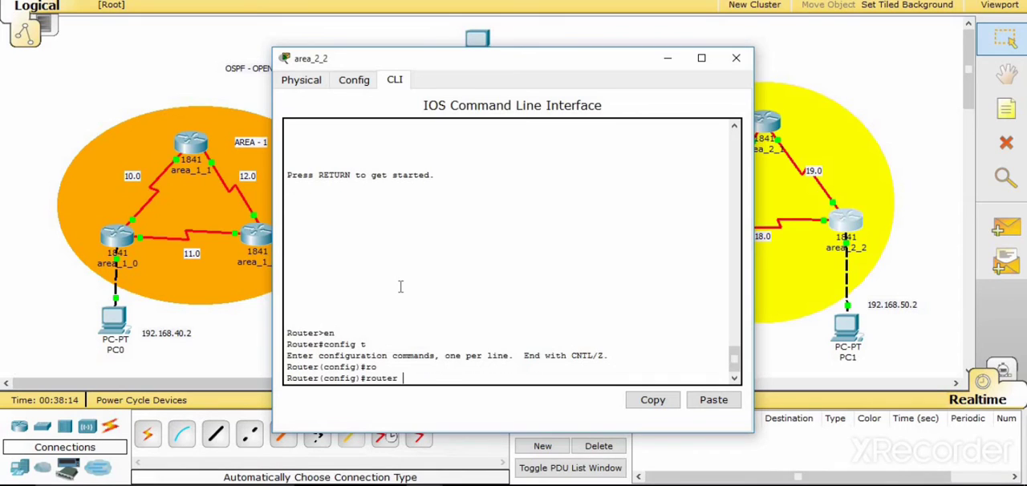
text(ospf 1)
key(Return)
- Advertise network 192.168.18.0 with wildcard 0.0.0.255 in area 2 on area_2_2
text(net)
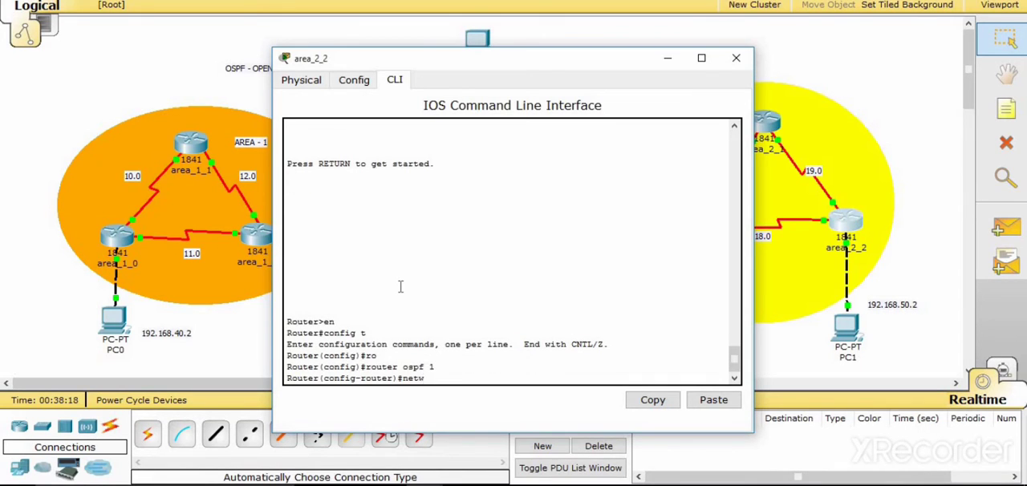
text(w)
key(Tab)
text(192.)
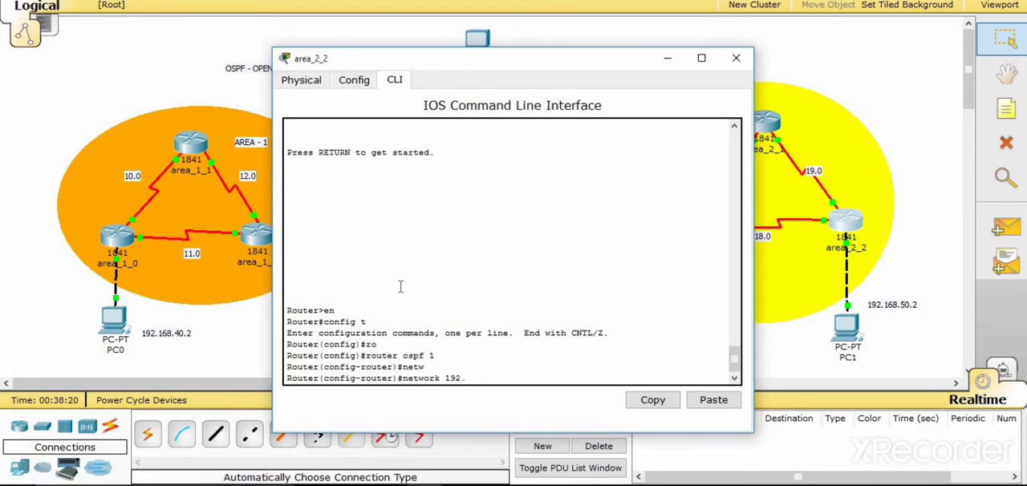
text(168.18.0 0.0.0.255 area 2)
key(Return)
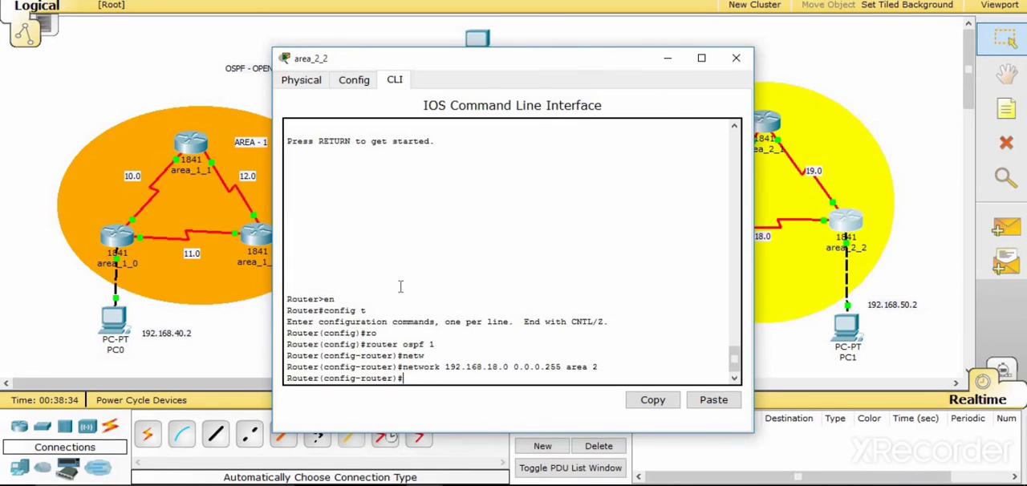
- Advertise network 192.168.19.0 with wildcard 0.0.0.255 in area 2 on area_2_2
key(Return)
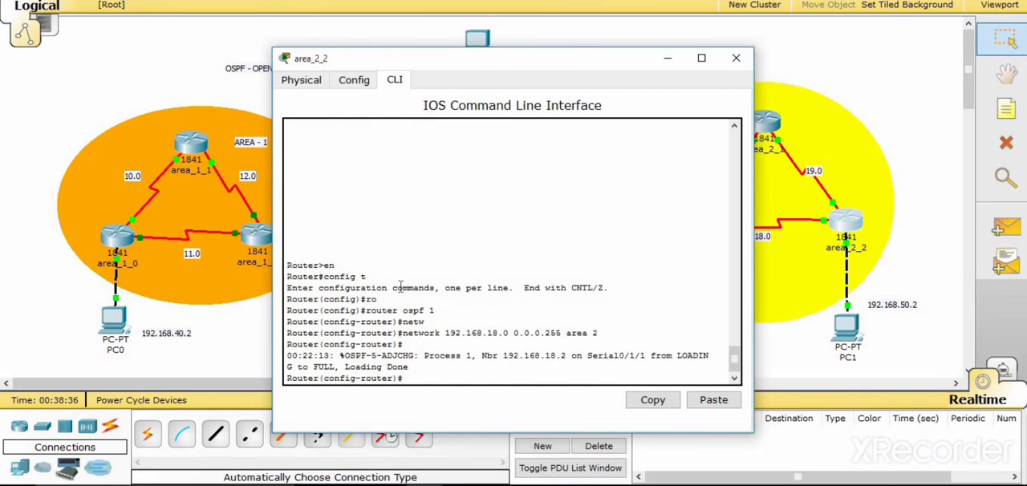
key(Up)
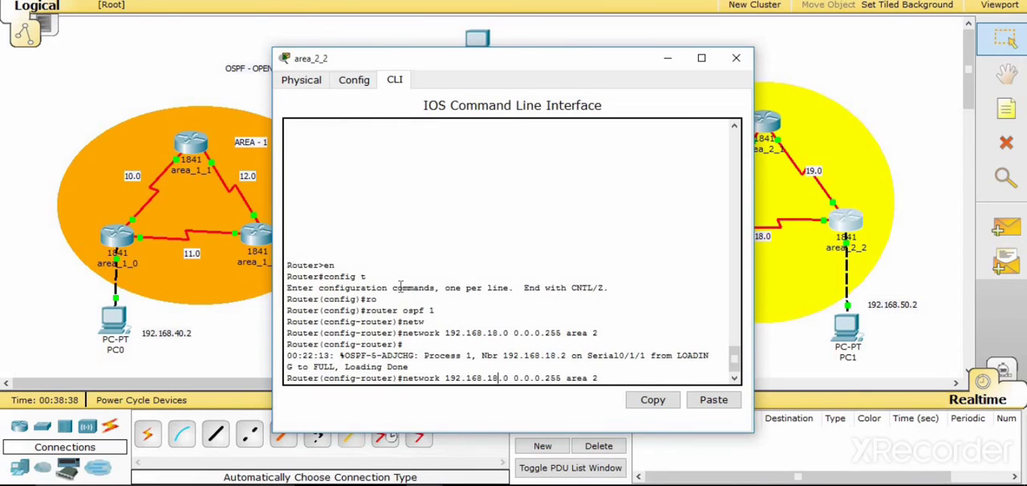
key(BackSpace)
text(9)
key(Return)
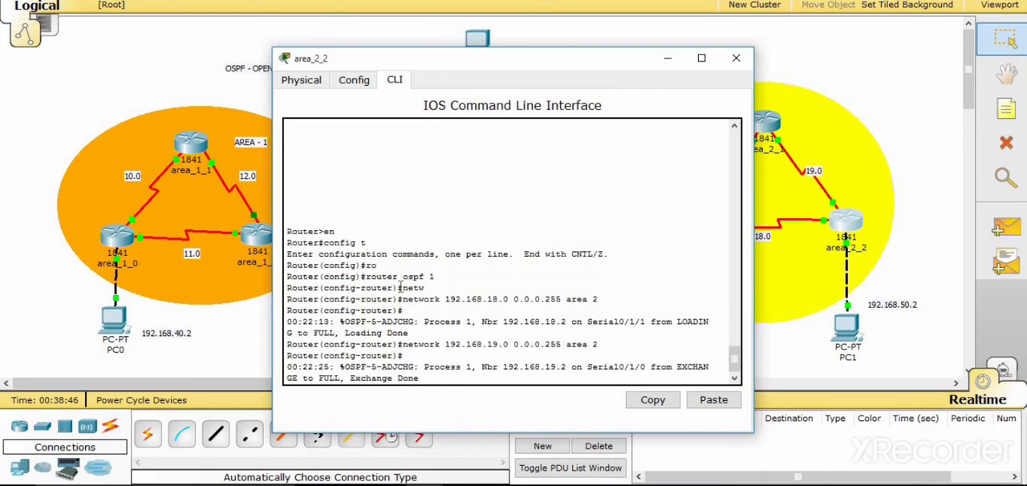
key(Return)
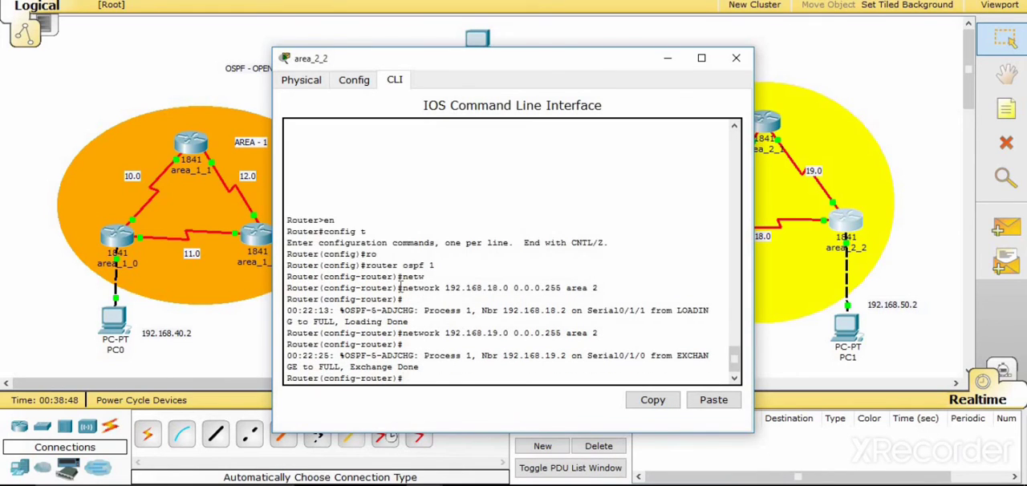
- Advertise network 192.168.50.0 with wildcard 0.0.0.255 in area 2 on area_2_2, and close the router's window
key(Up)
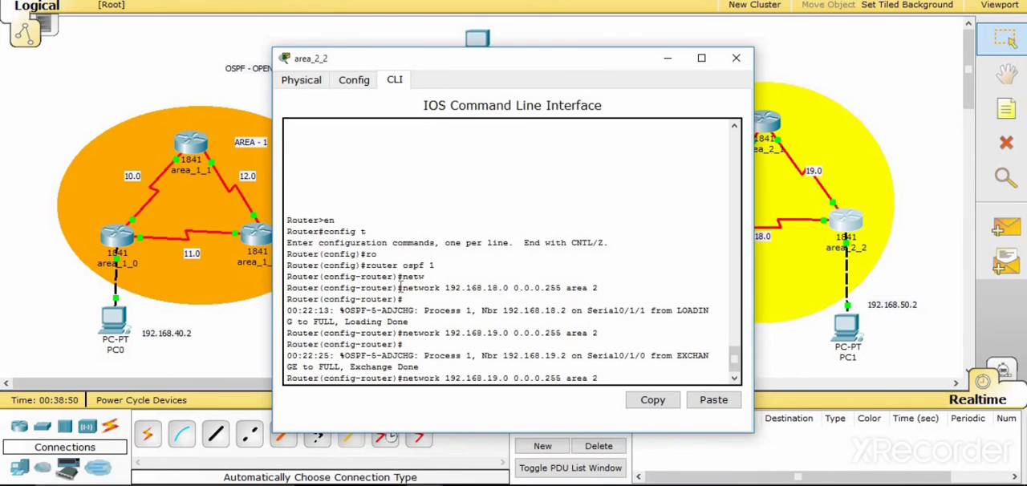
key(Left)
key(Left)
key(Left)
key(Left)
key(Left)
key(Left)
key(Left)
key(Left)
key(Left)
key(Left)
key(Left)
key(Left)
key(Left)
key(Left)
key(Left)
key(Left)
key(Left)
key(Left)
key(Left)
key(BackSpace)
key(BackSpace)
text(50)
key(Return)
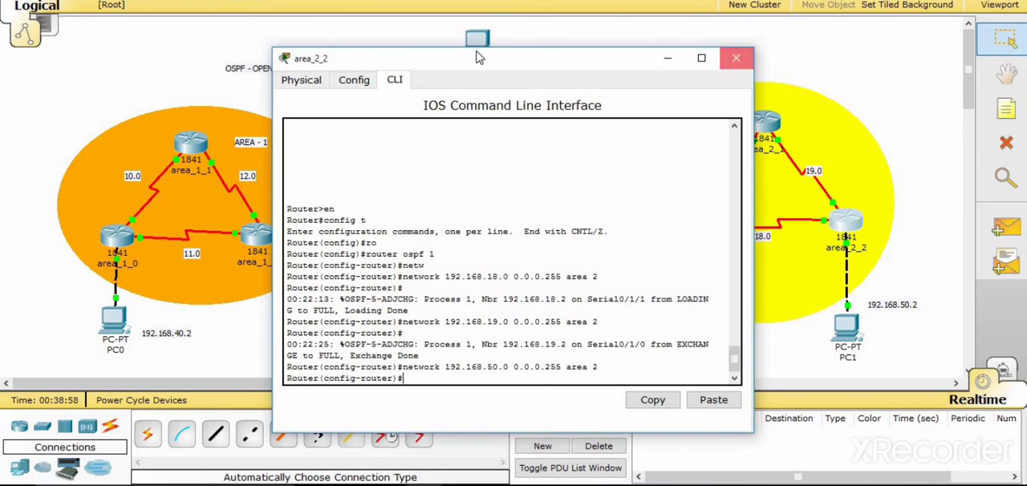
click(733, 60)
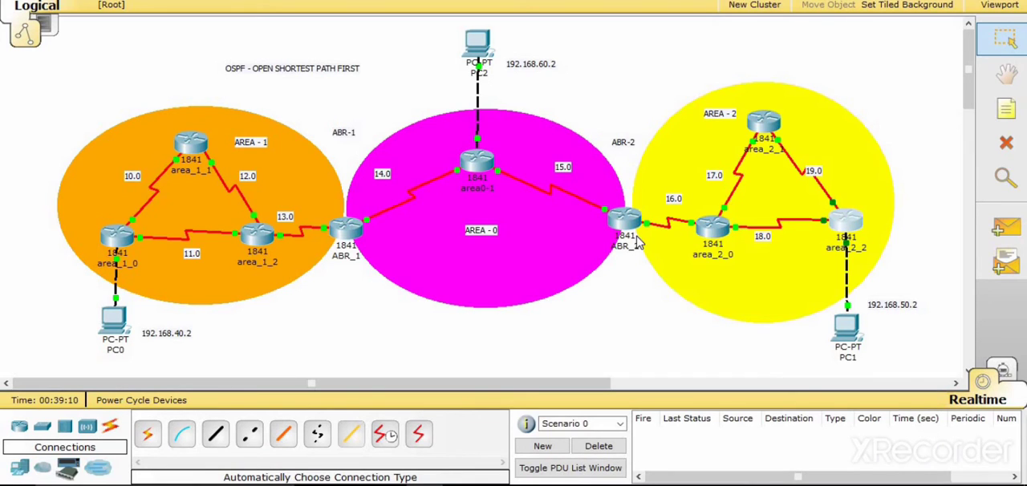
- Open the command line of router area_2_0 and return to privileged mode by running exit twice
click(714, 227)
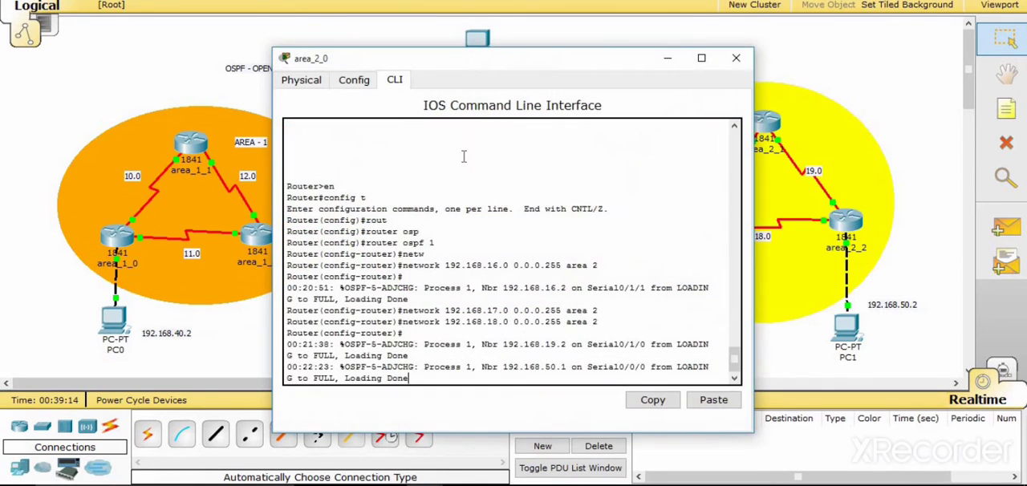
key(Return)
text(exit)
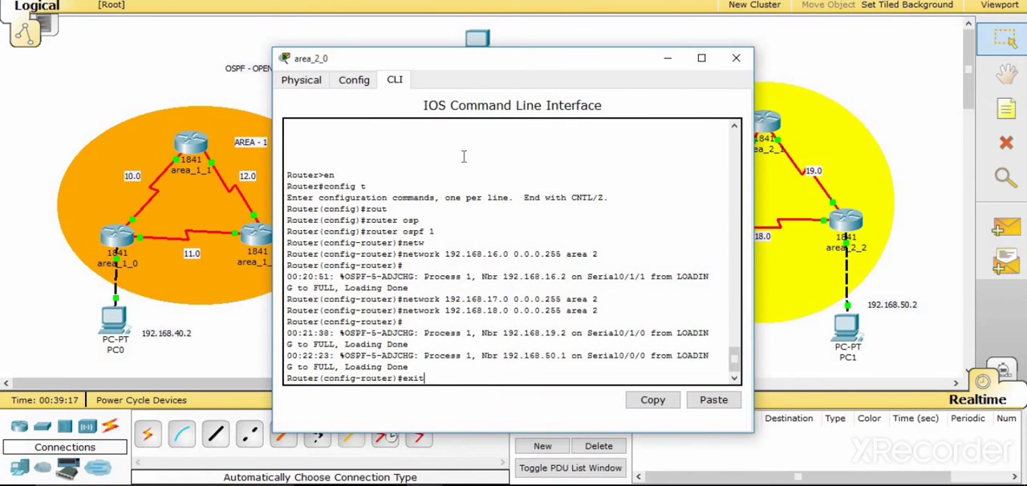
key(Return)
text(ex)
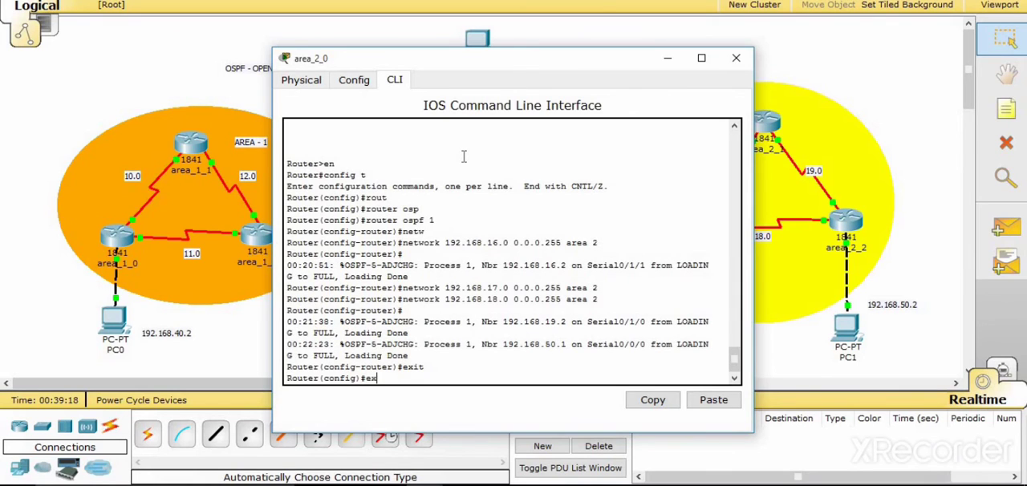
text(it)
key(Return)
text(s)
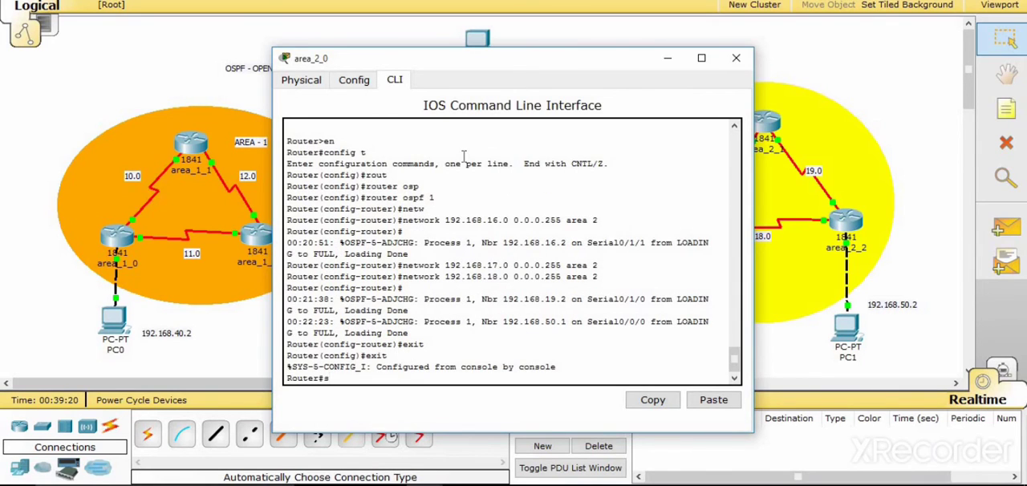
key(Return)
key(Return)
key(Return)
key(Return)
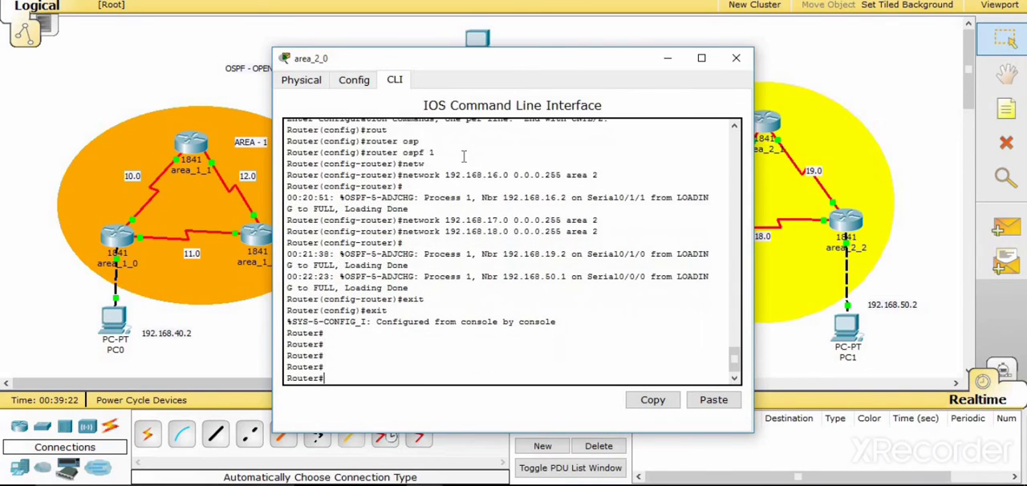
- Display area_2_0's routing table with show ip route and move the router's window clear of the AREA - 2 topology
text(show ip ro)
key(Tab)
key(Return)
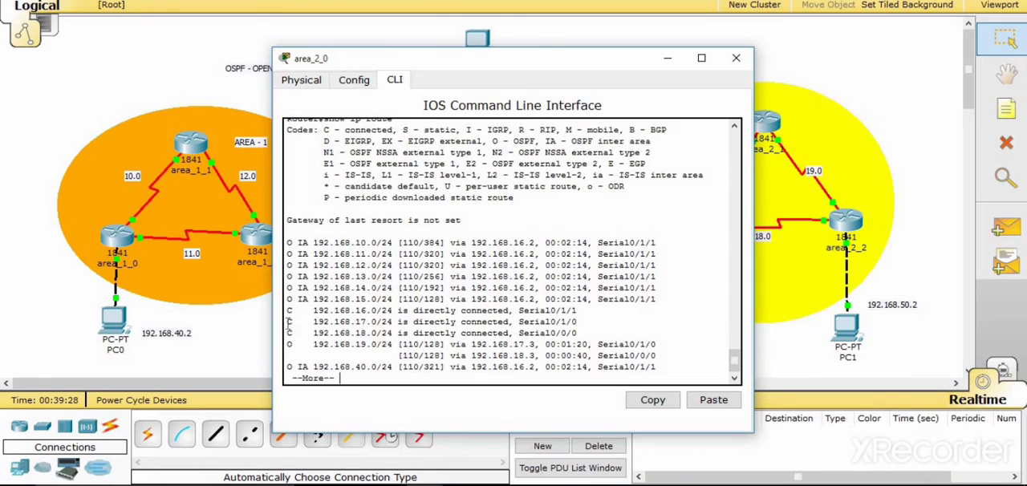
drag(444, 62, 327, 35)
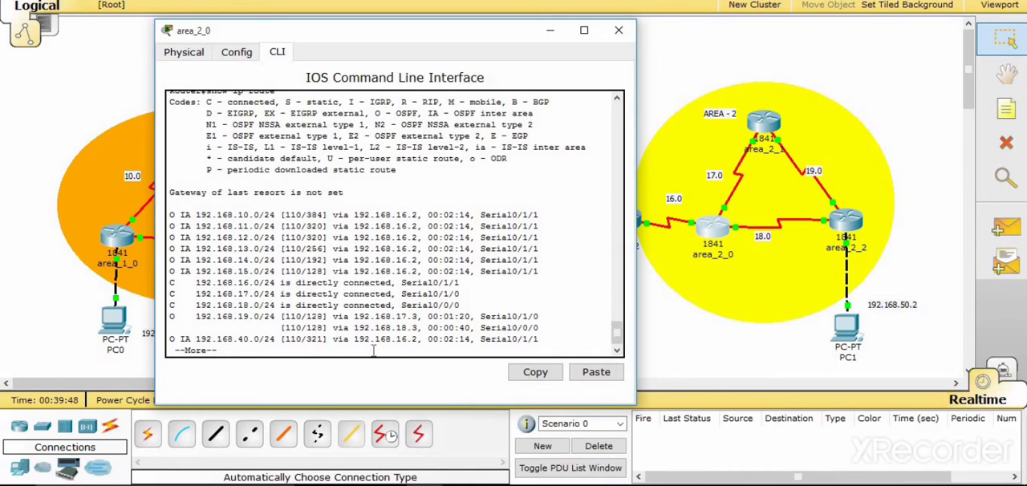
- Page through the rest of area_2_0's routing table and highlight the OSPF routes for 192.168.19.0/24 and 192.168.50.0/24
key(Return)
key(Return)
key(Return)
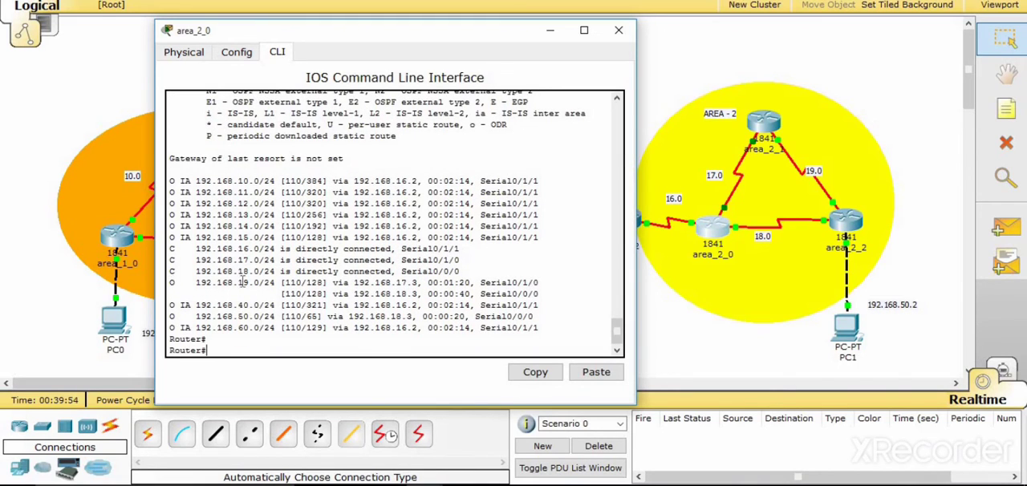
drag(169, 282, 276, 283)
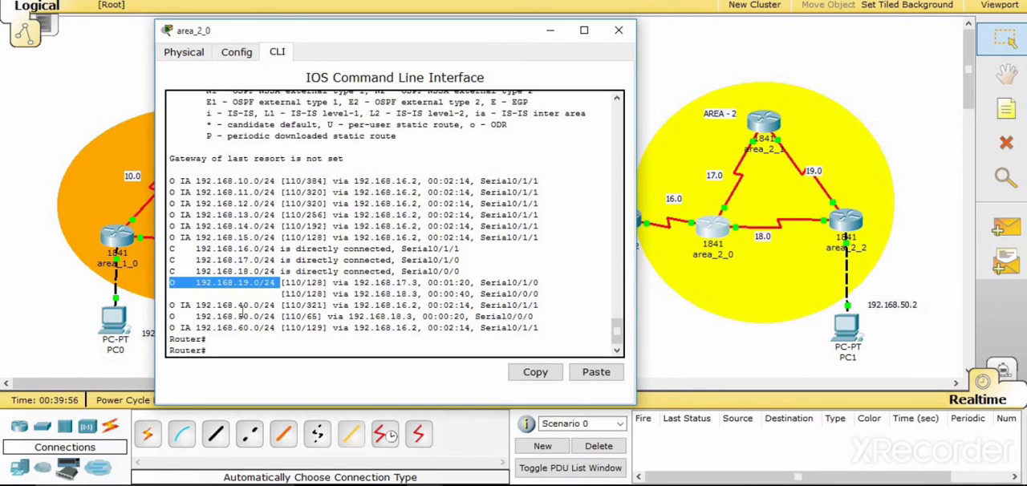
drag(170, 316, 274, 315)
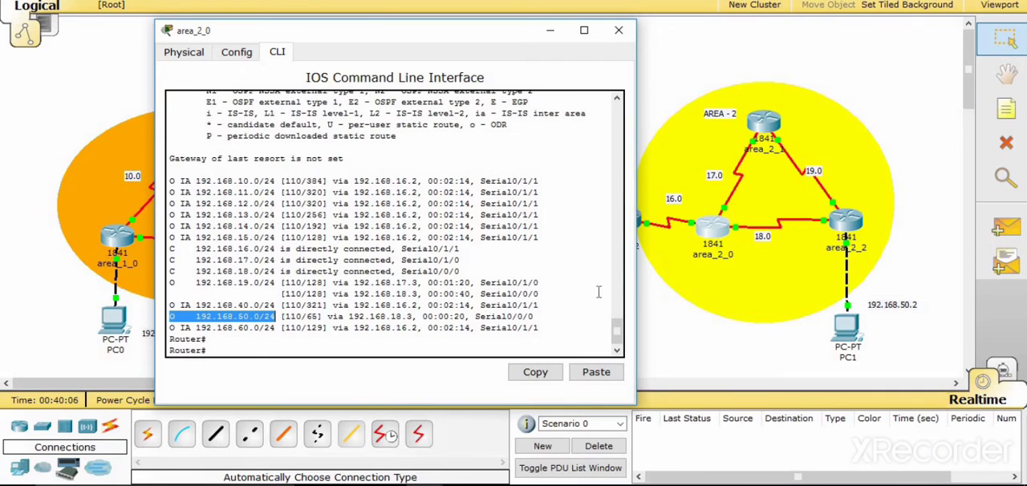
- Highlight the "IA - OSPF inter area" code in the legend of area_2_0's routing table
scroll(616, 325, up, 2)
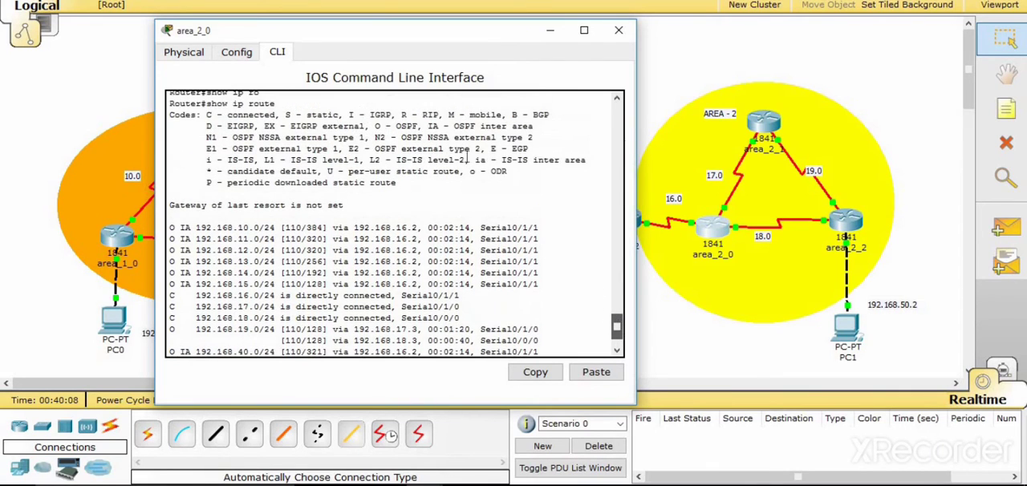
scroll(468, 158, down, 1)
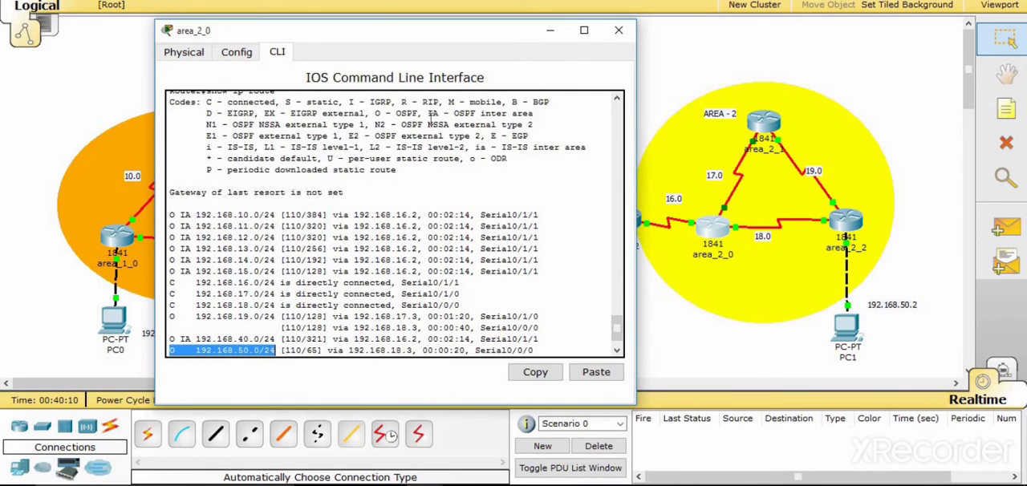
drag(427, 114, 533, 114)
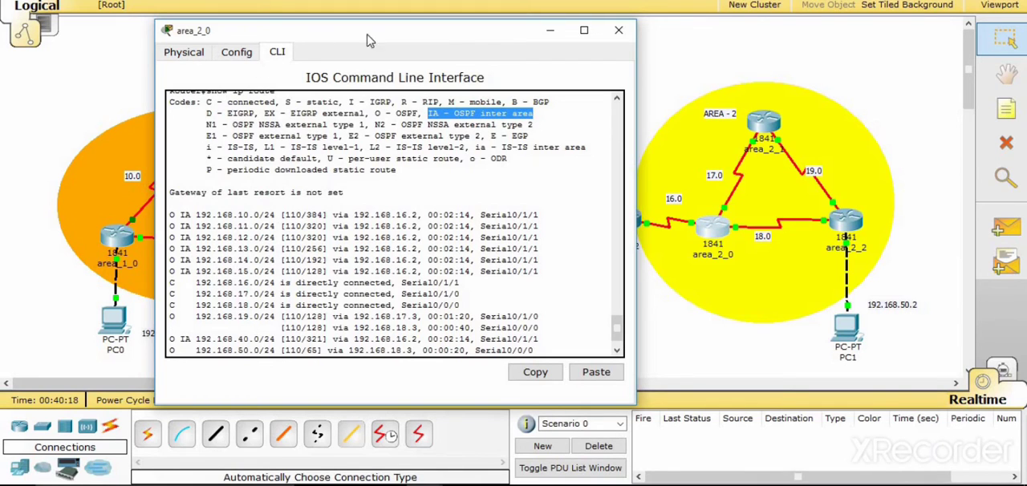
- Compare area_2_0's inter-area routes with the networks in the topology by moving the router's window aside, and close it
drag(439, 34, 556, 31)
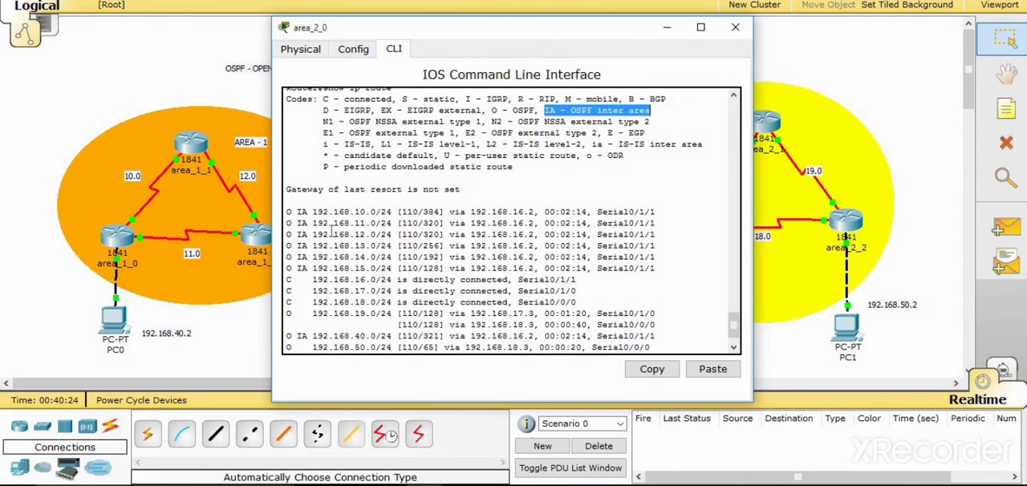
drag(617, 28, 921, 14)
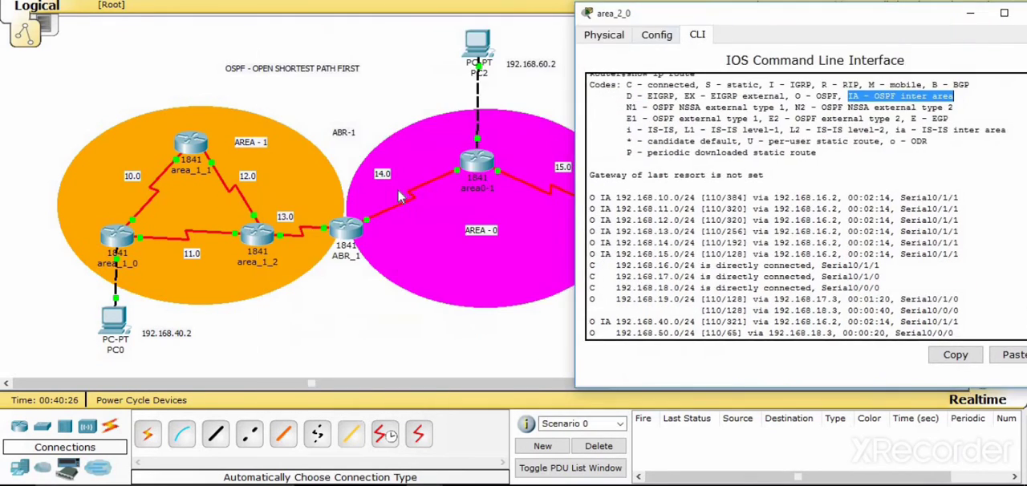
drag(610, 13, 102, 89)
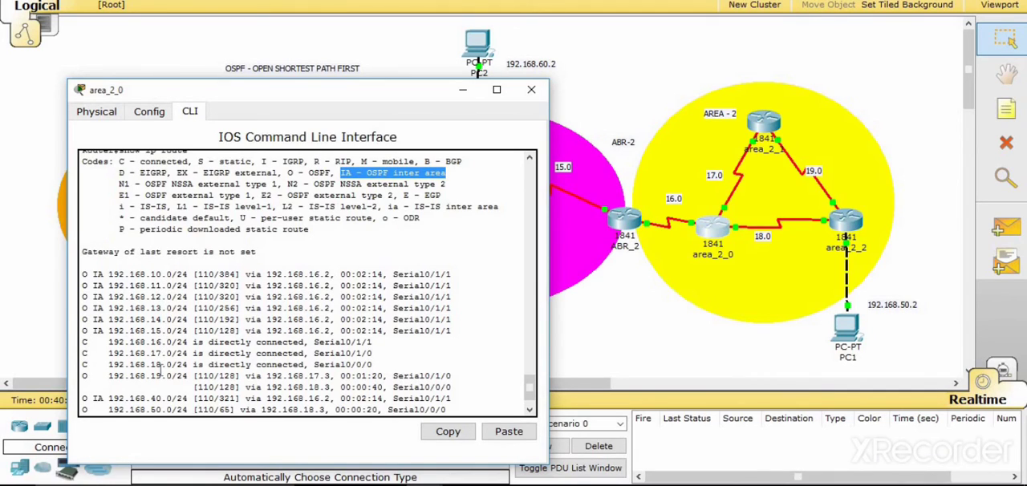
drag(297, 87, 401, 26)
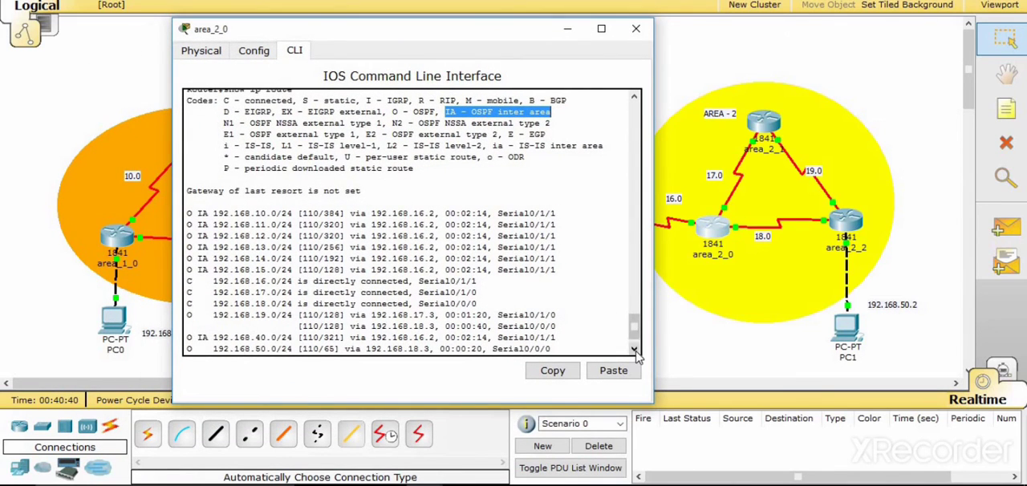
scroll(637, 345, down, 1)
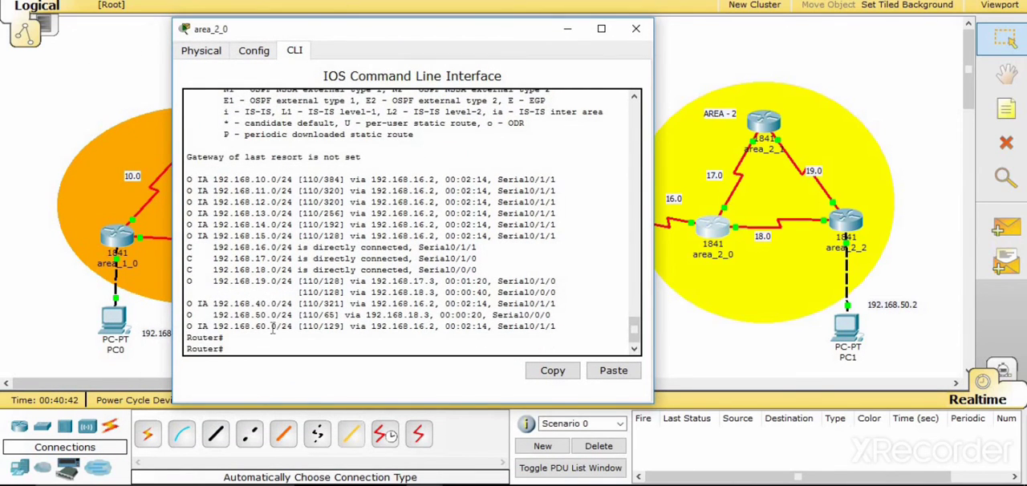
click(635, 28)
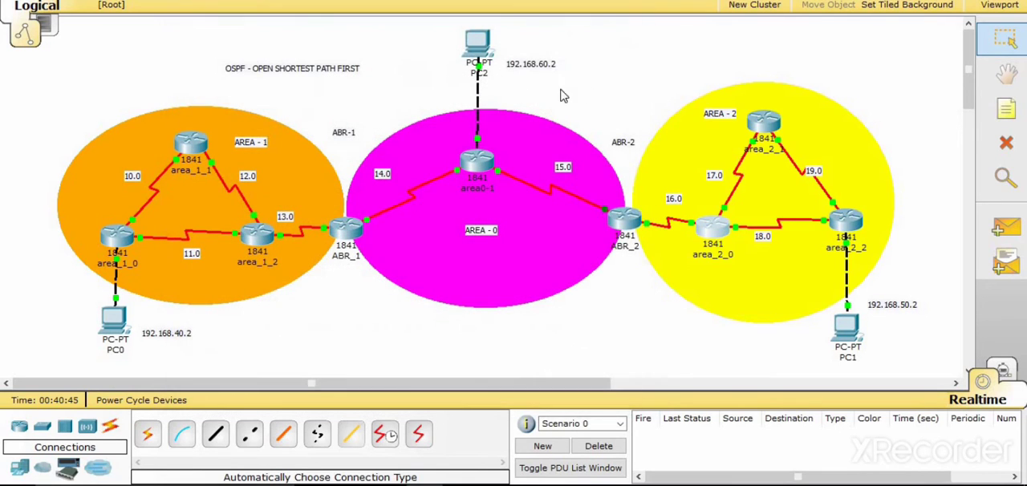
- Open the command line of router area_1_0, enter privileged mode with en, and run config t followed by exit
click(120, 236)
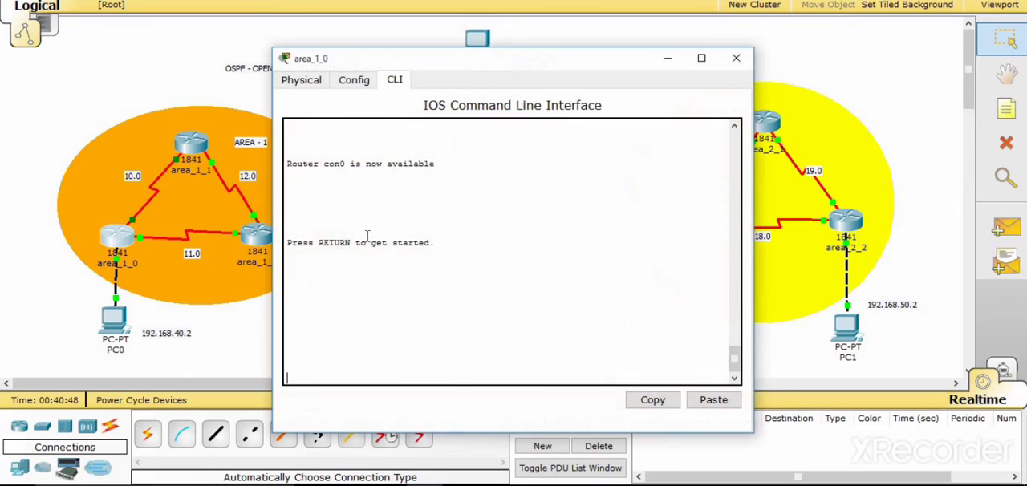
key(Return)
text(er>e)
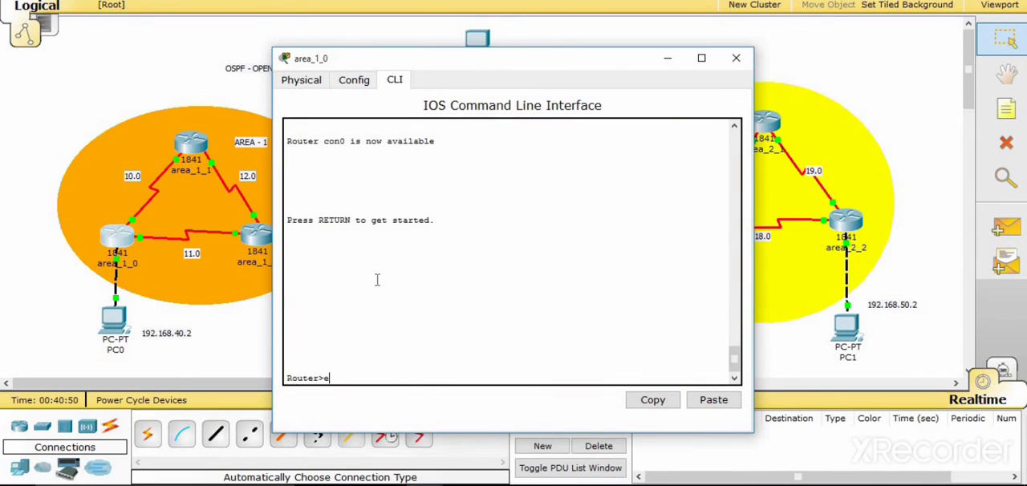
text(n)
key(Return)
text(confi)
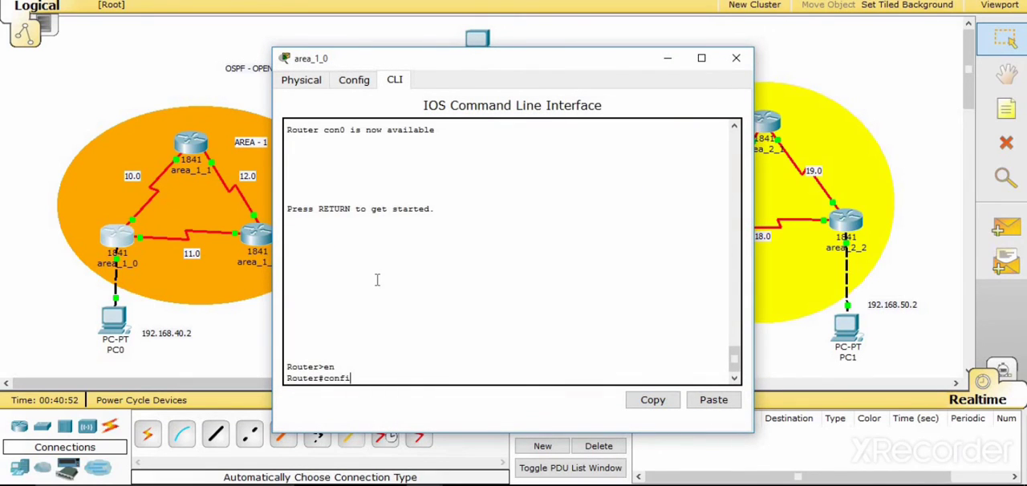
text(g t)
key(Return)
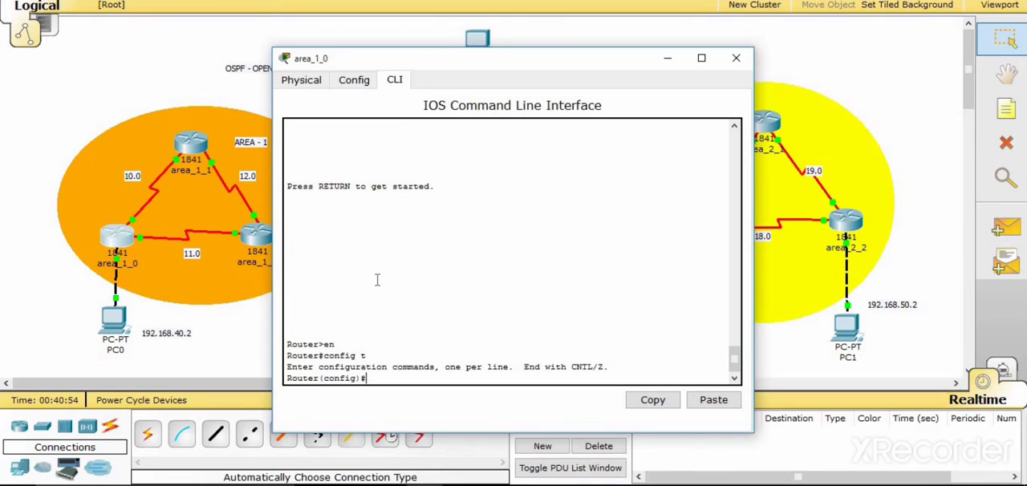
text(exit)
key(Return)
- Display area_1_0's routing table with show ip route and close the router's window
text(s)
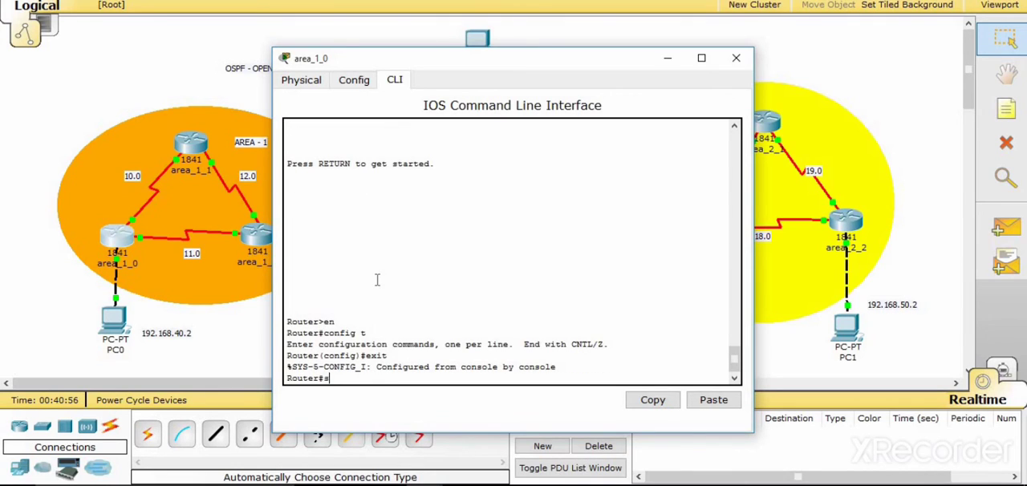
text(how ip ro)
key(Tab)
key(Return)
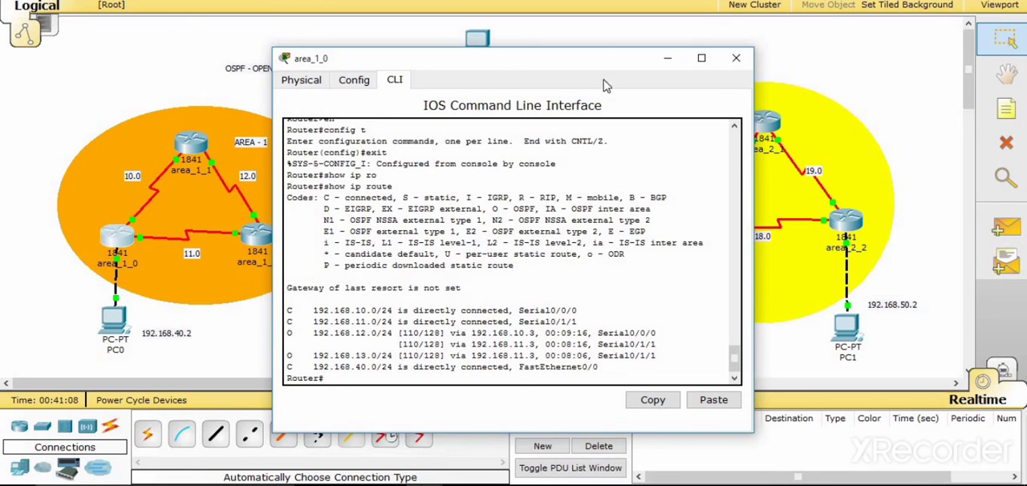
click(736, 58)
- Open the command line of router area_1_2 and return to privileged mode by running exit twice
click(257, 234)
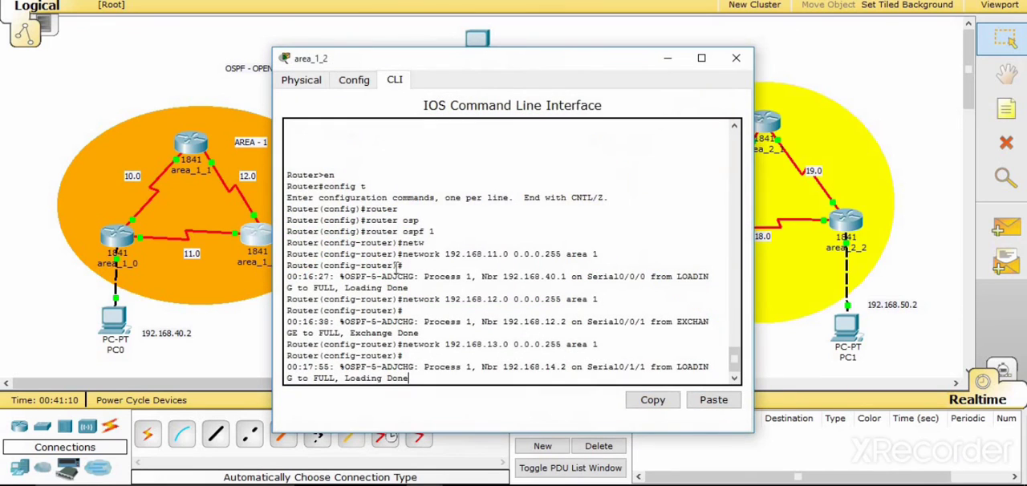
key(Return)
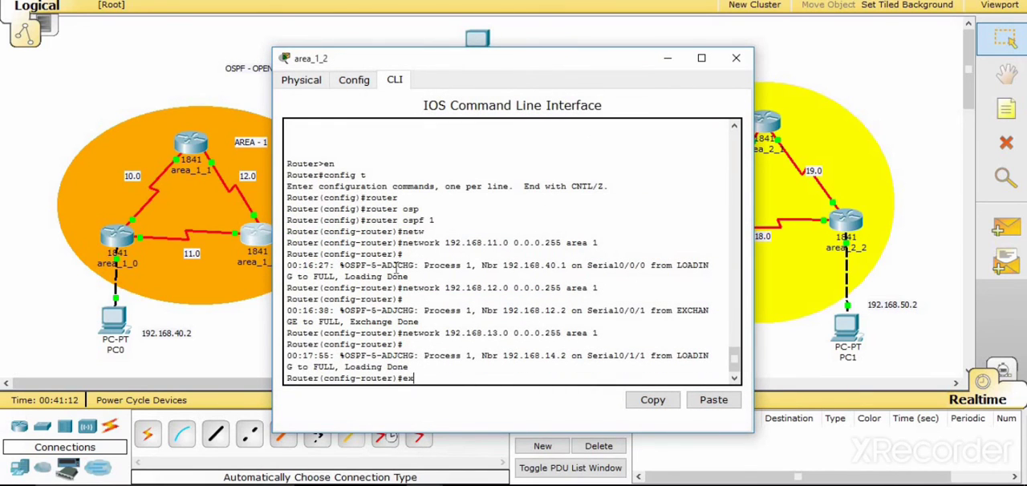
text(exit)
key(Return)
text(ex)
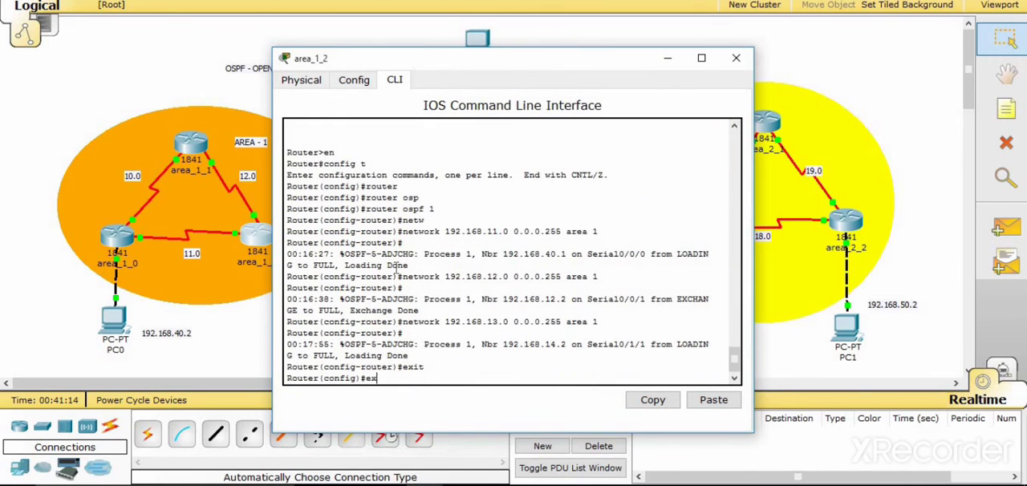
text(it)
key(Return)
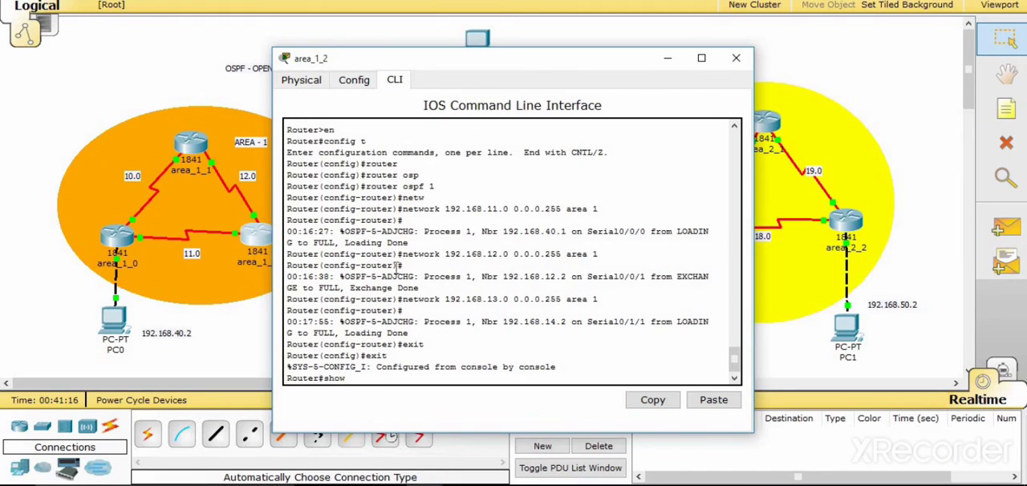
- Display area_1_2's routing table with show ip route and close the router's window
text(show ip ro)
key(Tab)
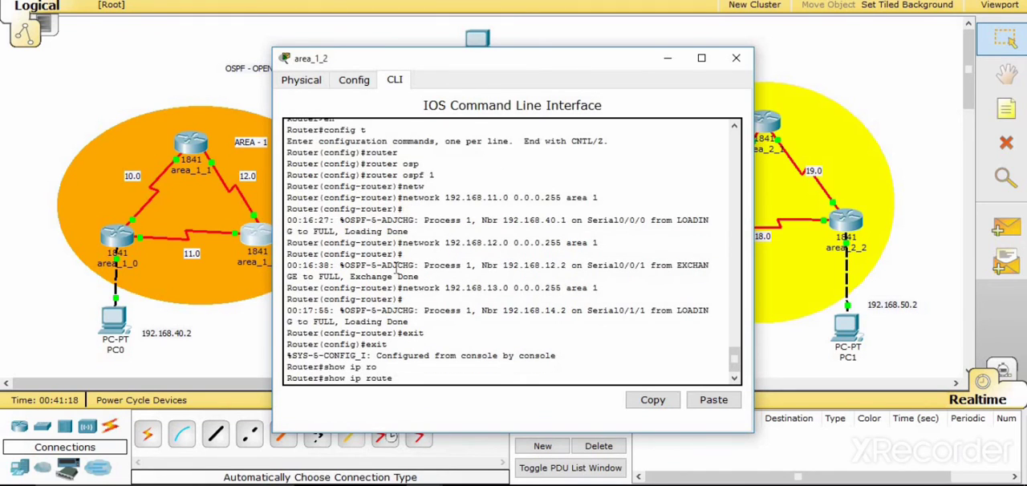
key(Return)
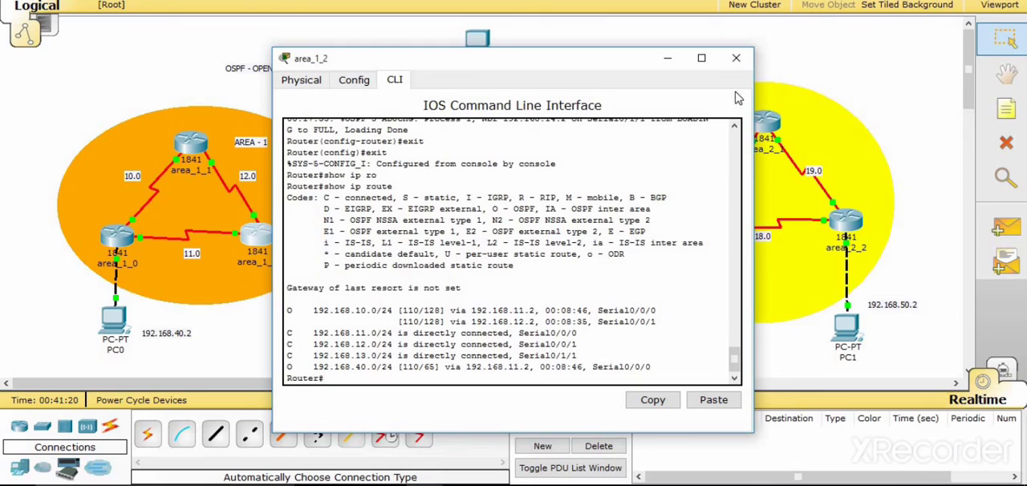
click(736, 59)
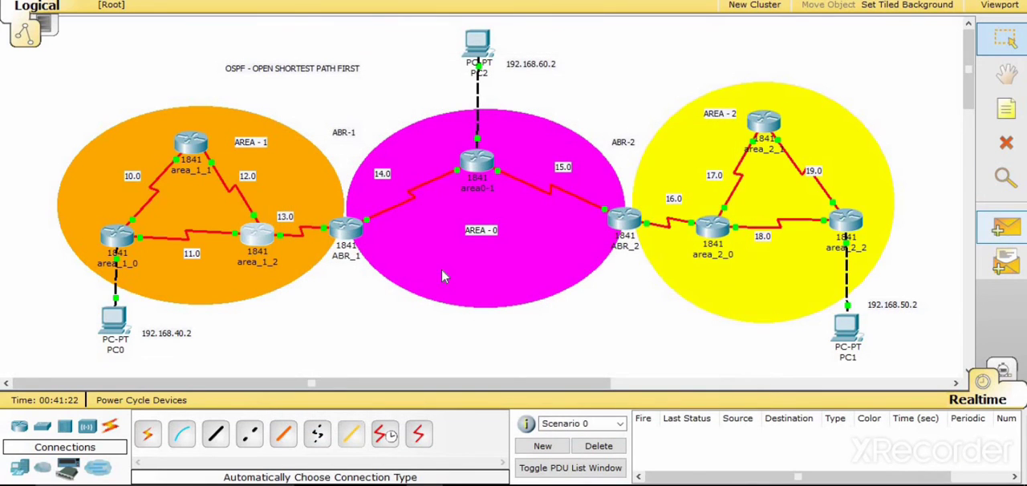
- Send a simple PDU from PC0 to PC1 to test connectivity between area 1 and area 2
click(1005, 229)
click(107, 314)
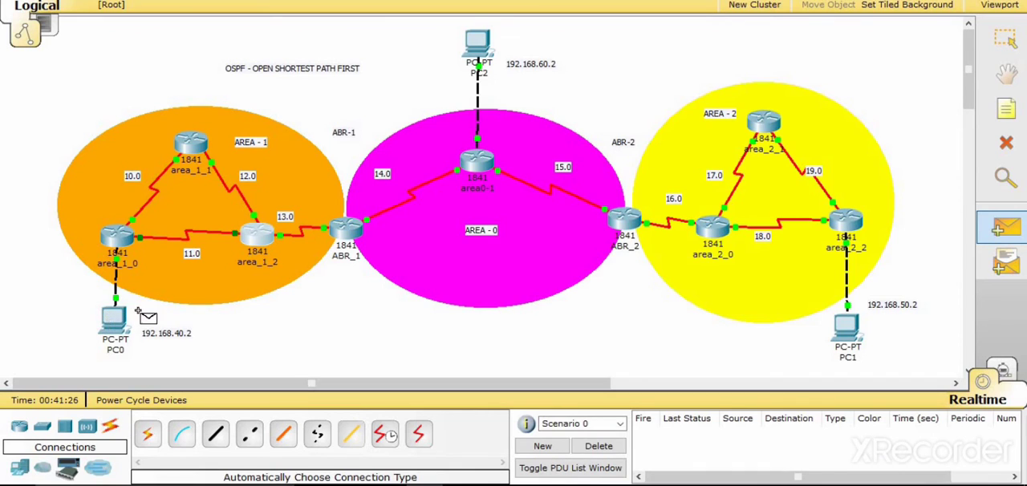
click(843, 329)
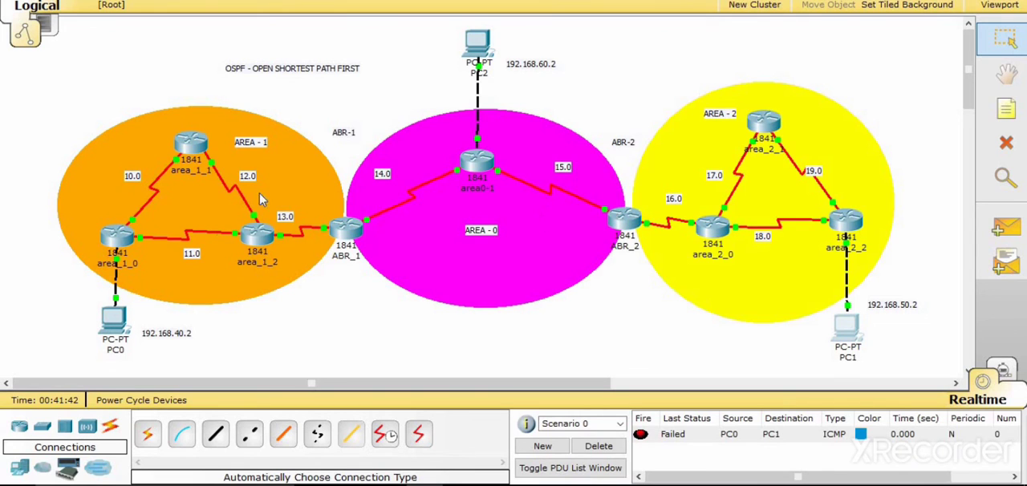
- Recheck area_1_2's routing table by repeating show ip route, and minimize the router's window
click(265, 243)
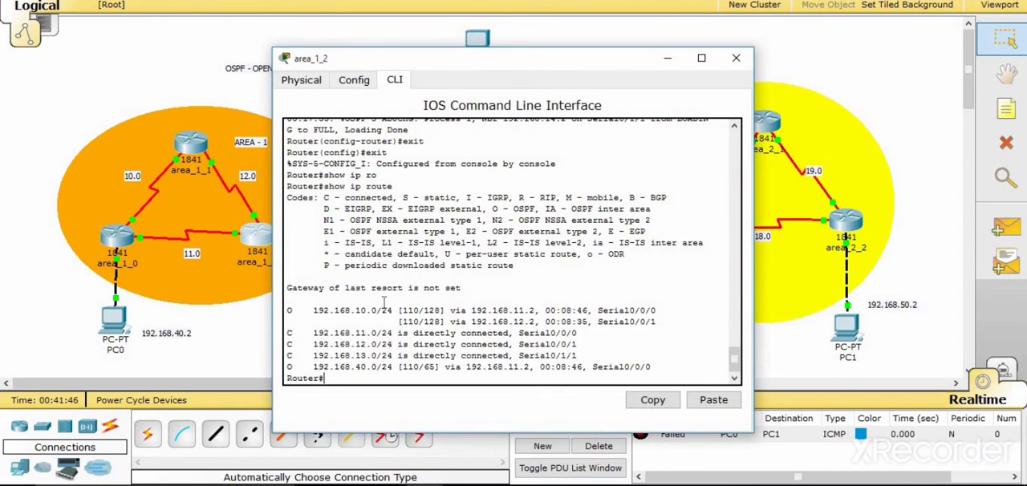
key(Up)
key(Return)
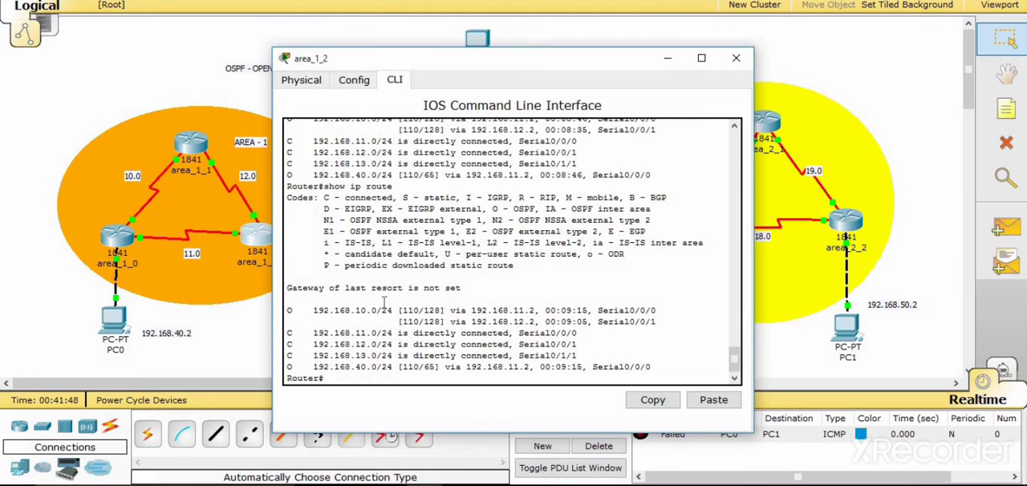
click(665, 61)
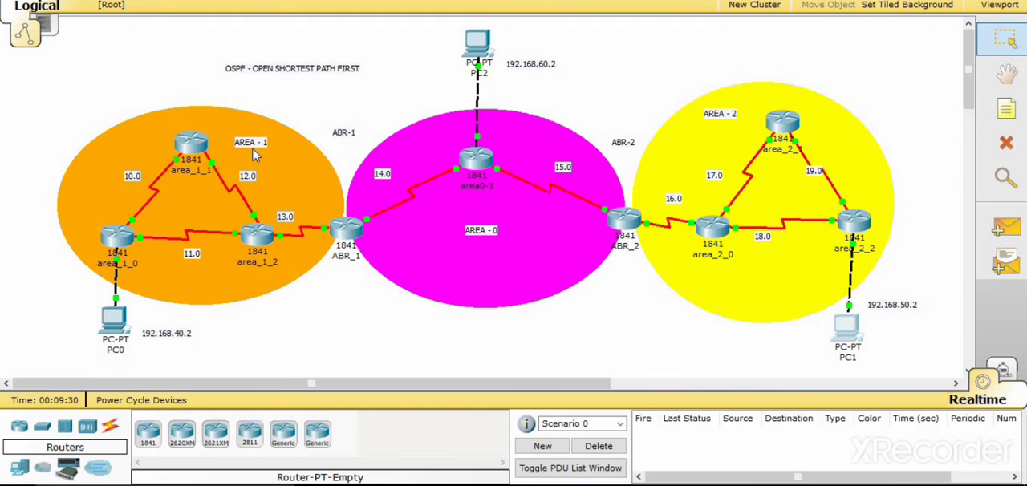
- Reopen area_1_2's command line, enter privileged mode with en, and run config t followed by exit
click(258, 238)
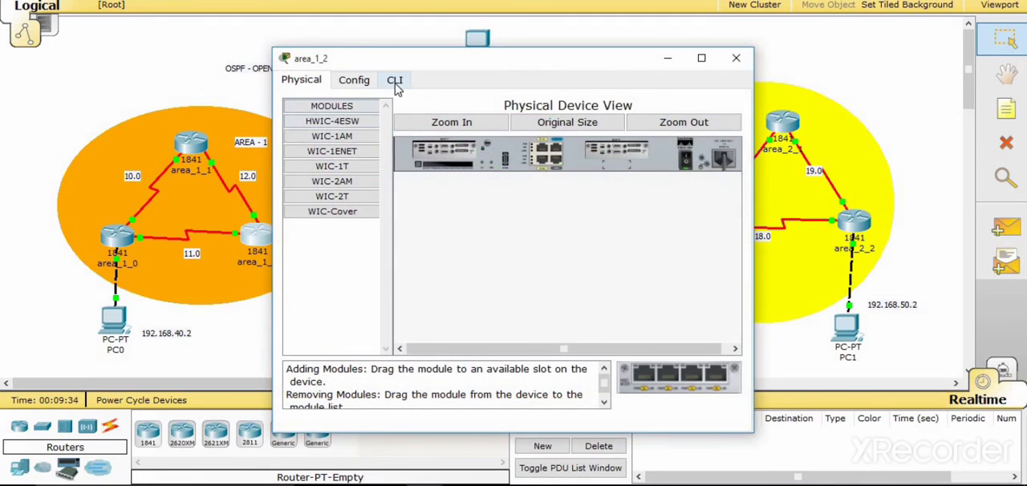
click(395, 80)
key(Return)
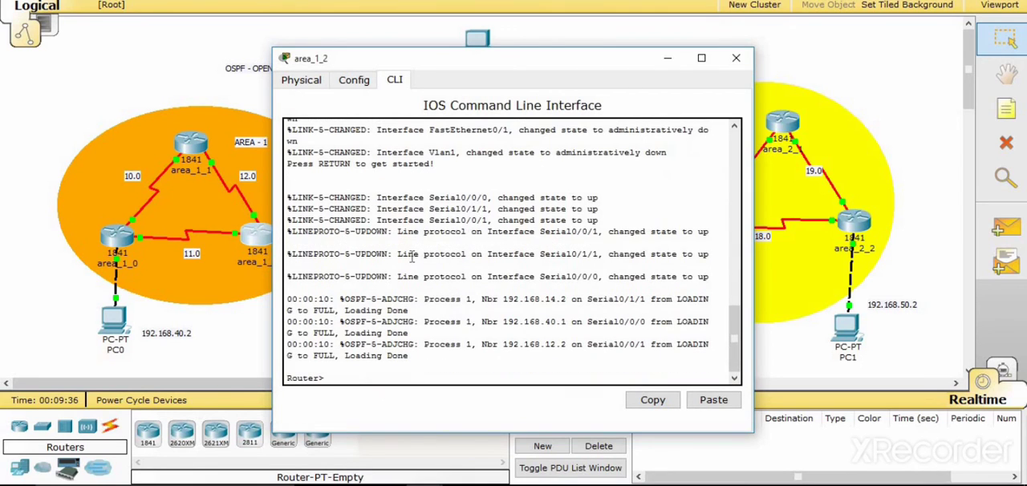
text(en)
key(Return)
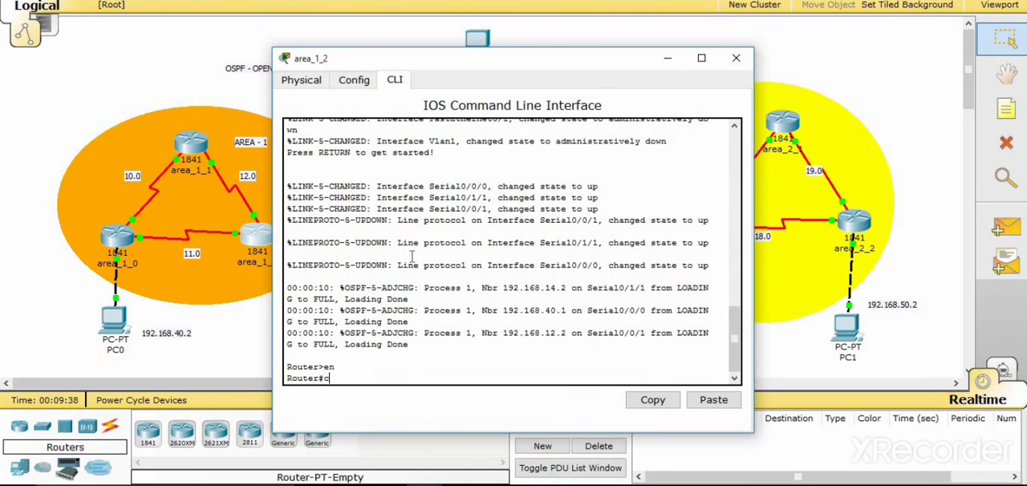
text(config t)
key(Return)
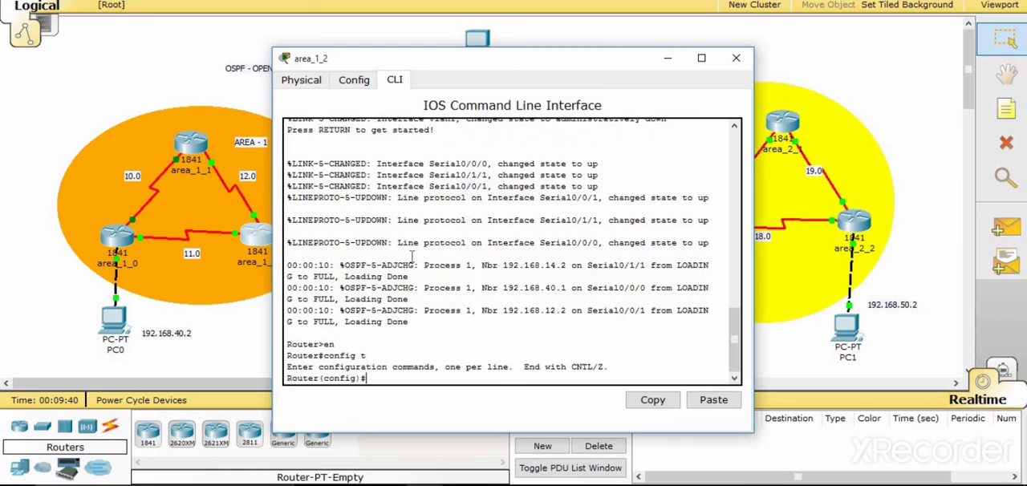
text(exi)
text(t)
key(Return)
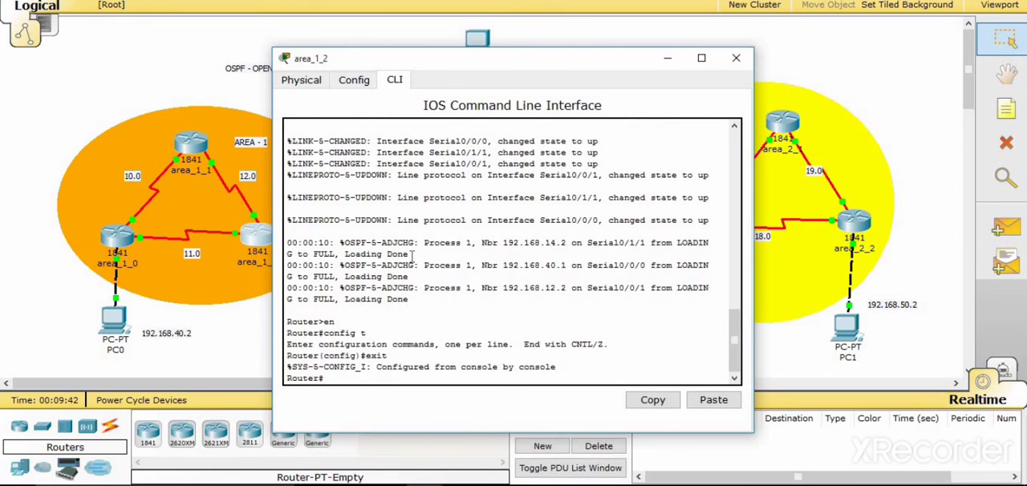
- Display area_1_2's complete routing table with show ip route, paging through to the end of the output
key(Return)
text(show i)
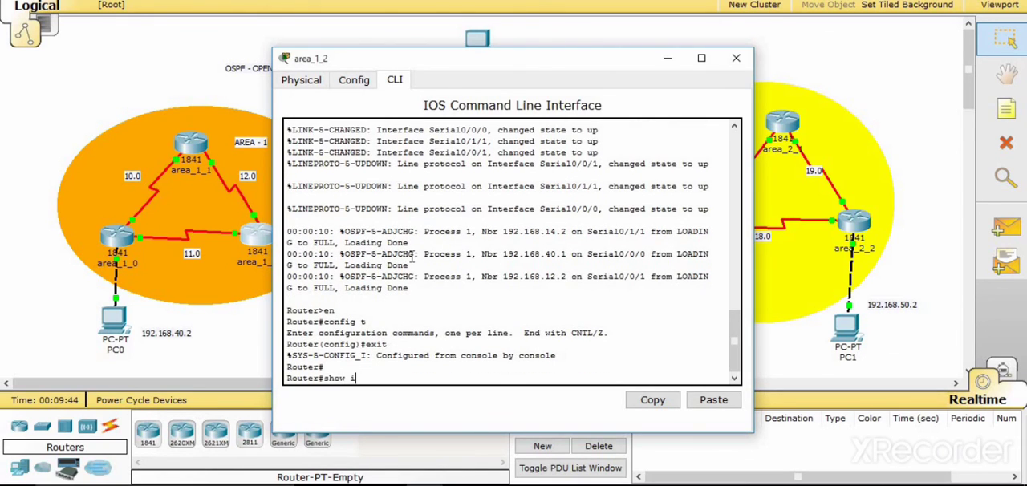
text(p rou)
key(Tab)
key(Return)
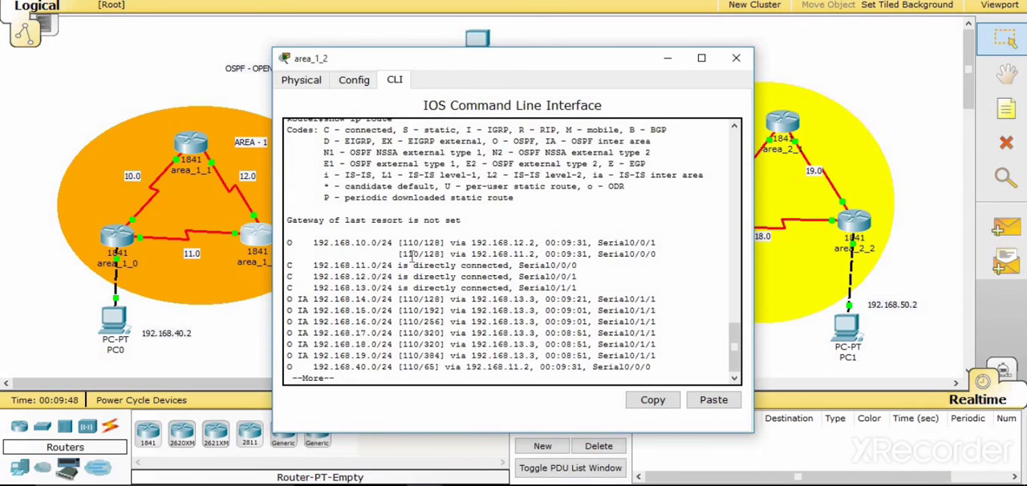
key(space)
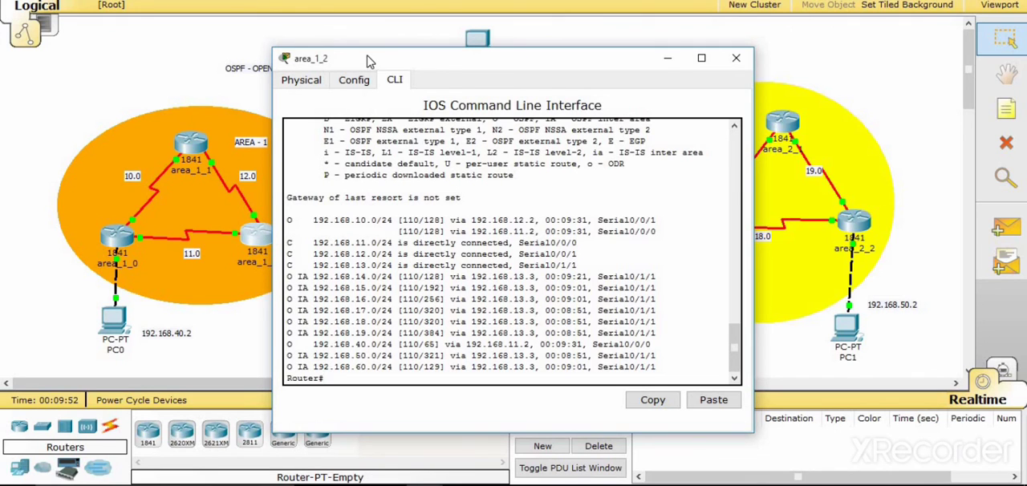
- Examine area_1_2's directly connected, intra-area and inter-area routes against the topology, and close the router's window
drag(368, 59, 449, 57)
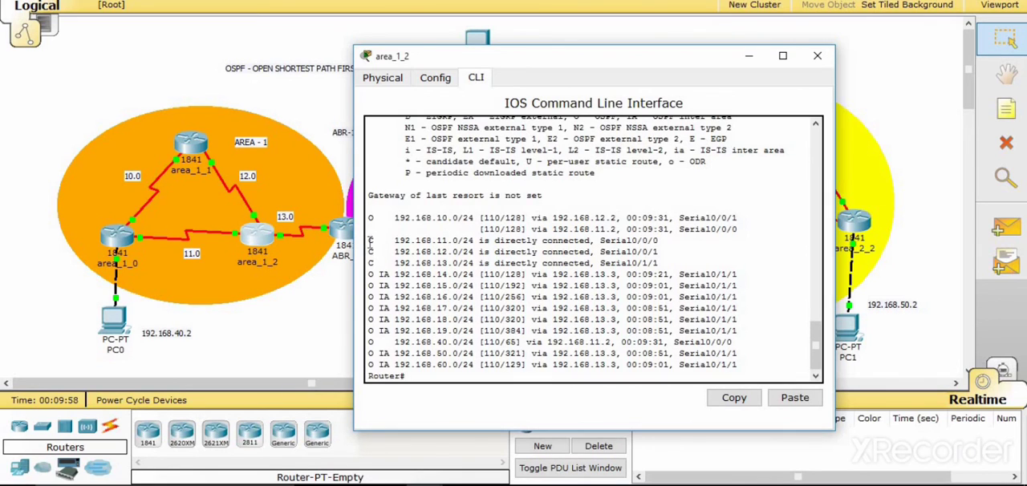
drag(370, 241, 658, 264)
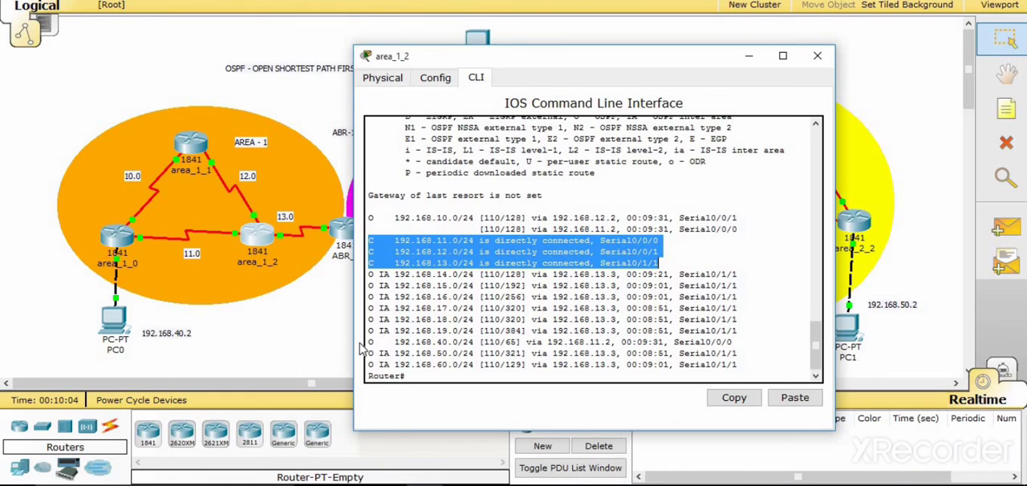
drag(370, 342, 626, 344)
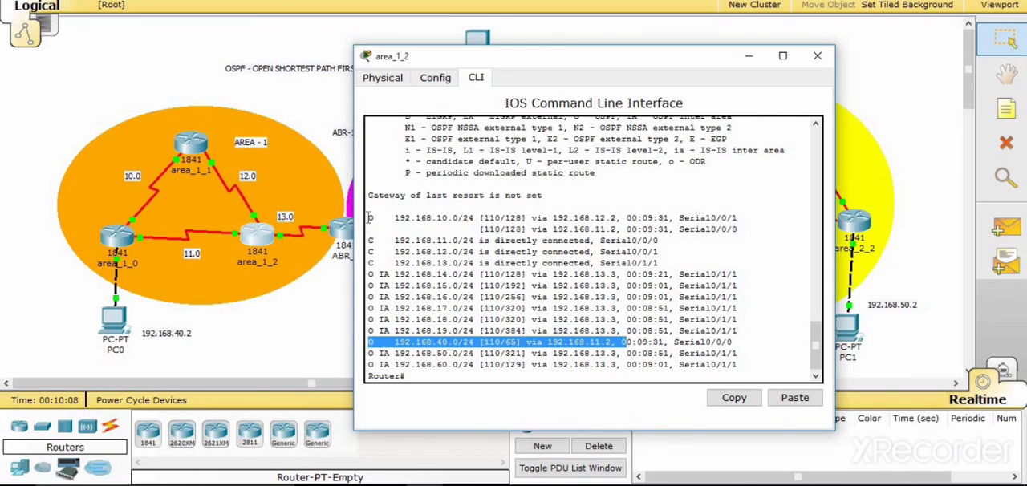
drag(370, 217, 481, 229)
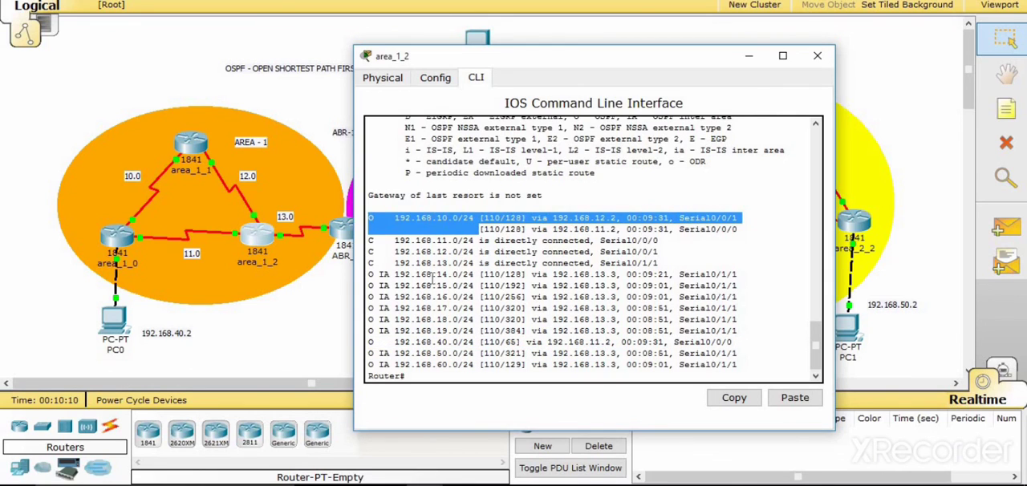
click(433, 277)
drag(527, 51, 637, 31)
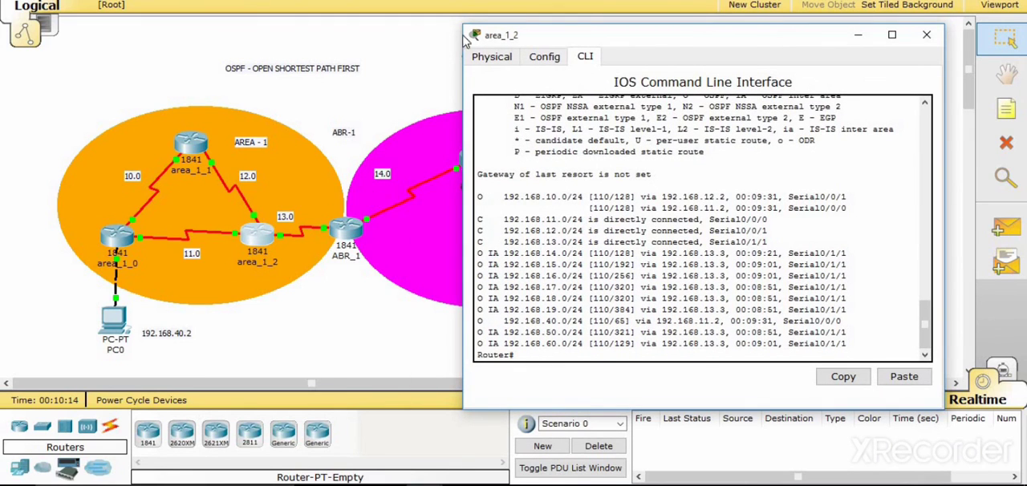
drag(573, 44, 459, 39)
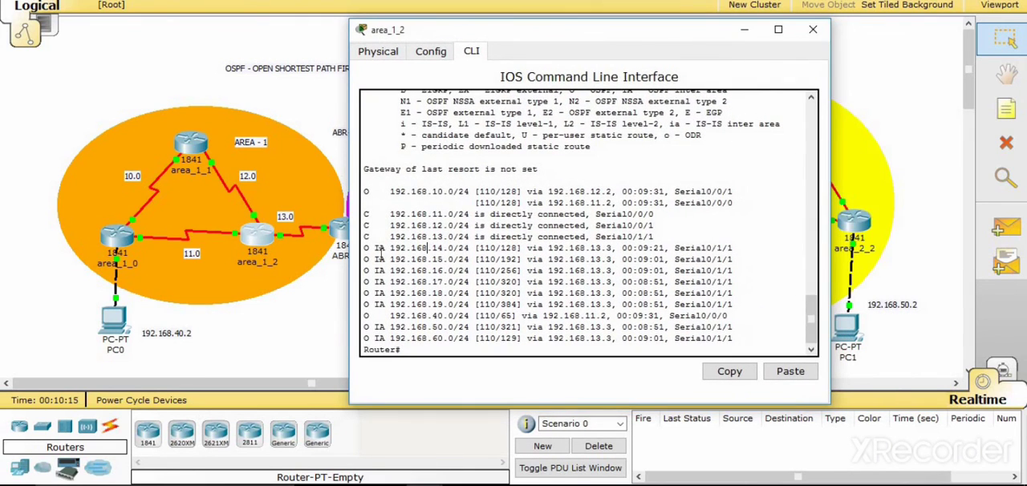
click(813, 29)
- Open router area0-1, display its complete current routing table with show ip route, and close its window
click(477, 159)
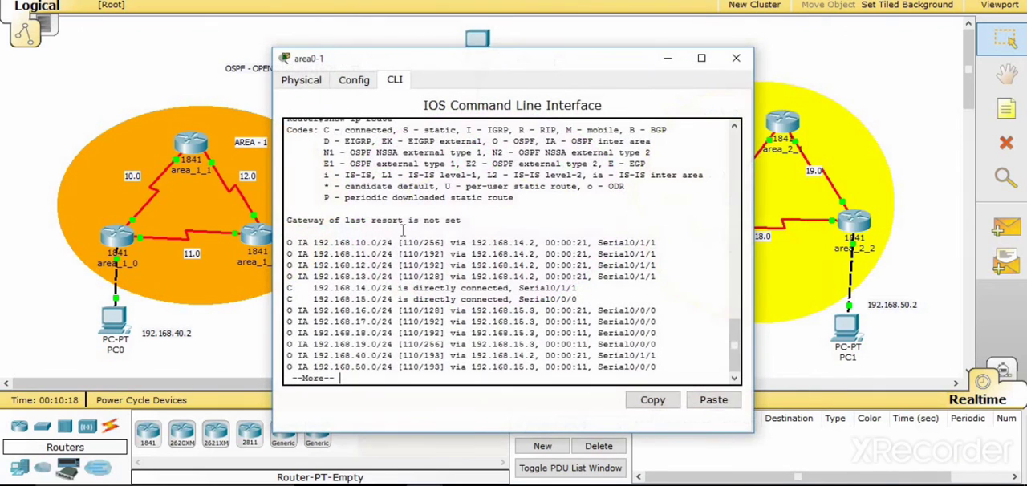
key(Return)
key(Return)
key(Return)
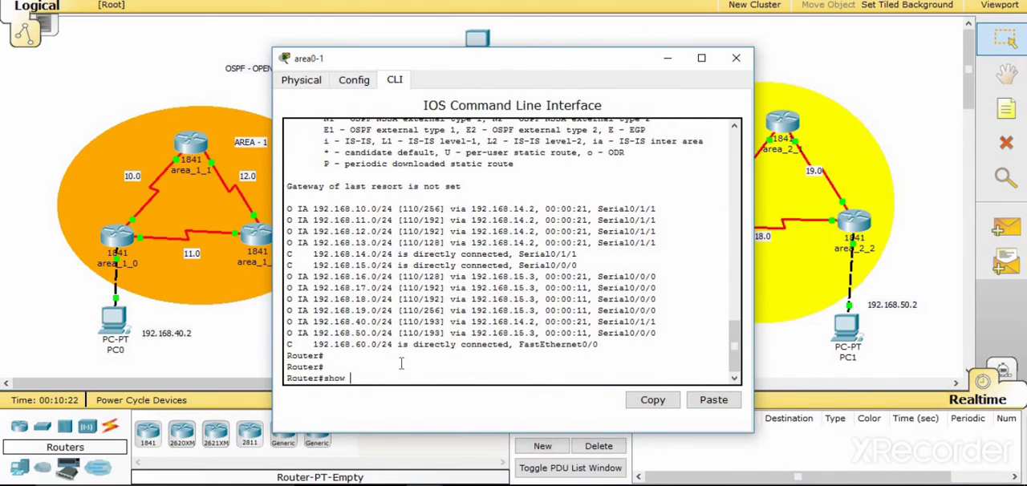
text(show)
key(Tab)
text(ip route)
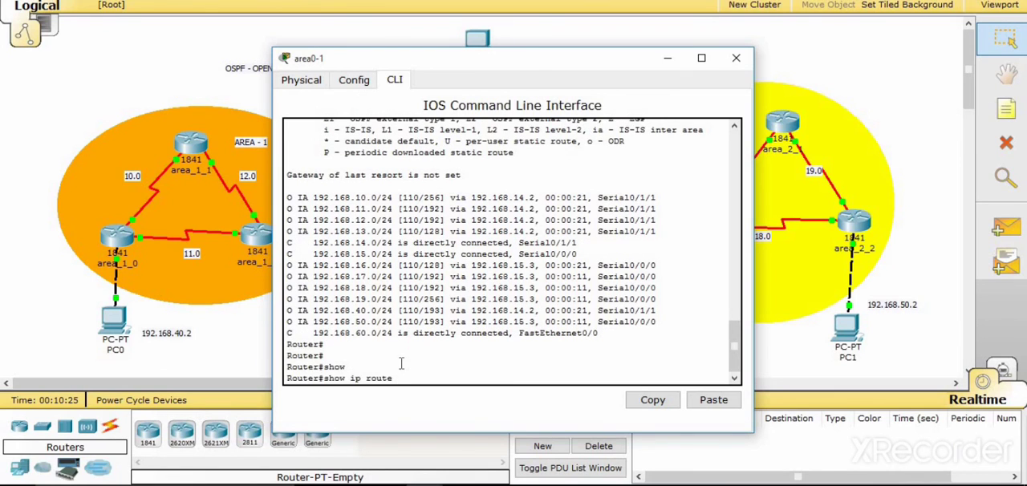
key(Return)
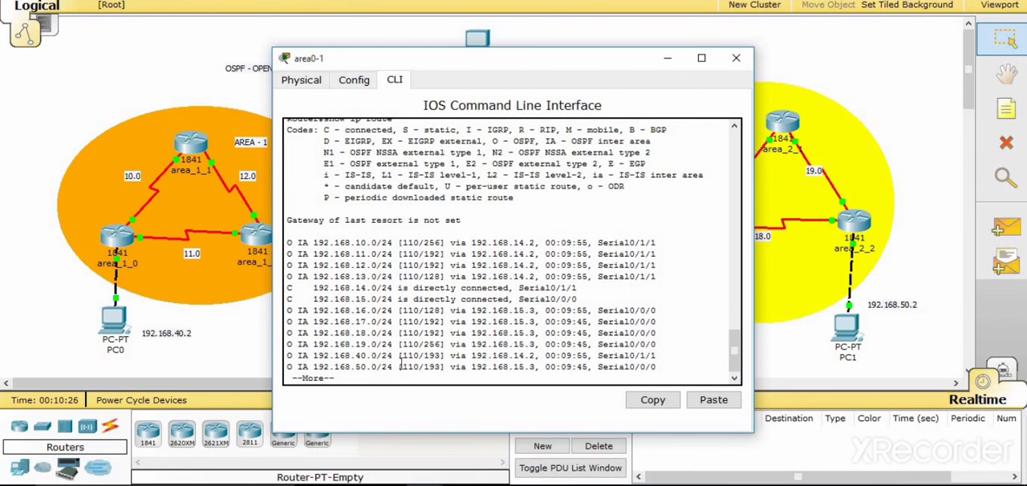
key(Return)
key(Return)
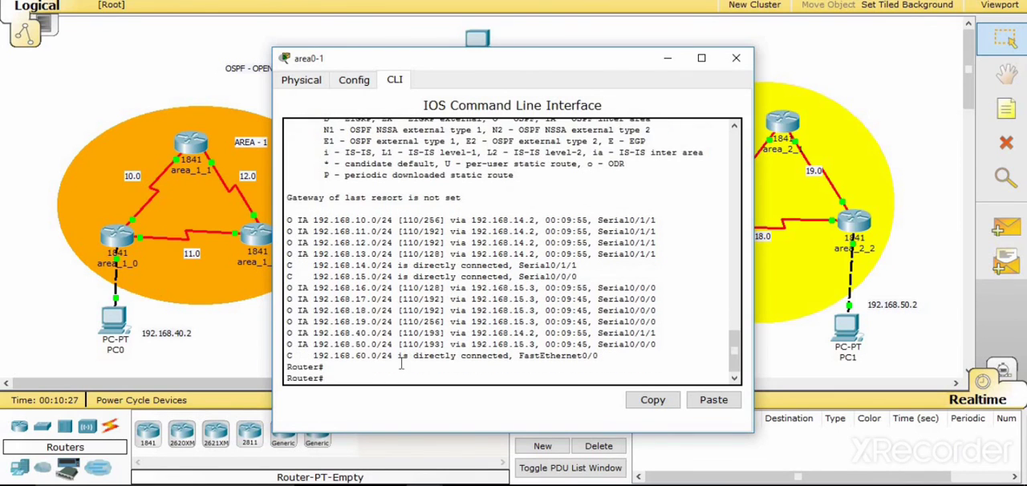
click(736, 58)
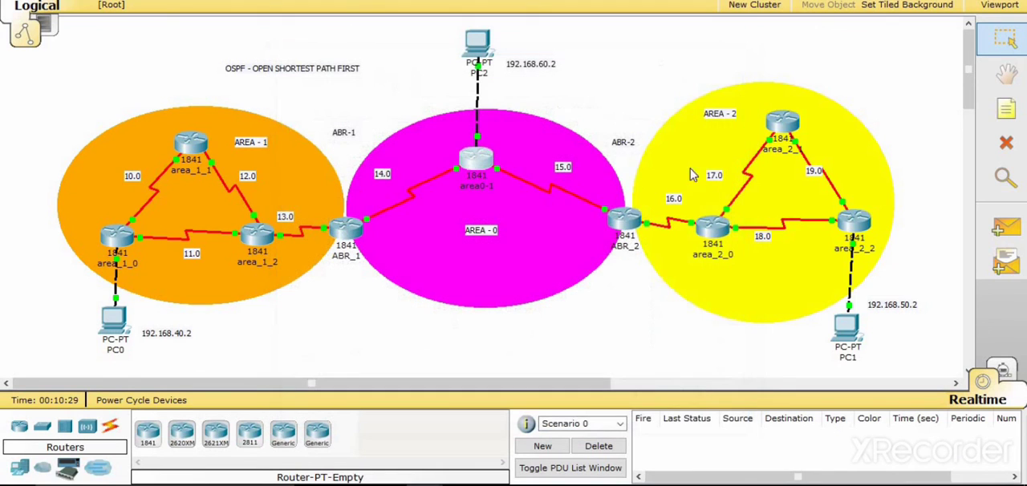
- Send a simple PDU from PC0 to PC1 to retest connectivity between area 1 and area 2
click(1006, 227)
click(107, 325)
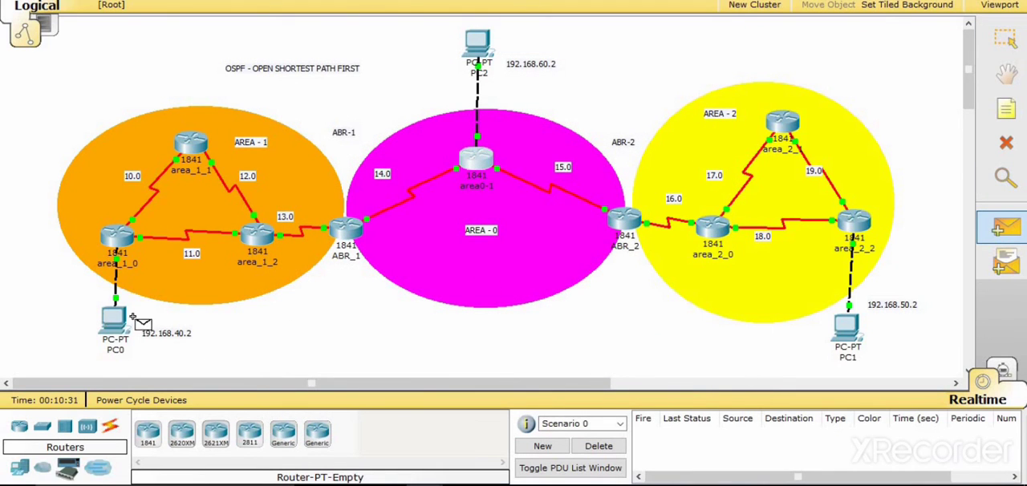
click(850, 334)
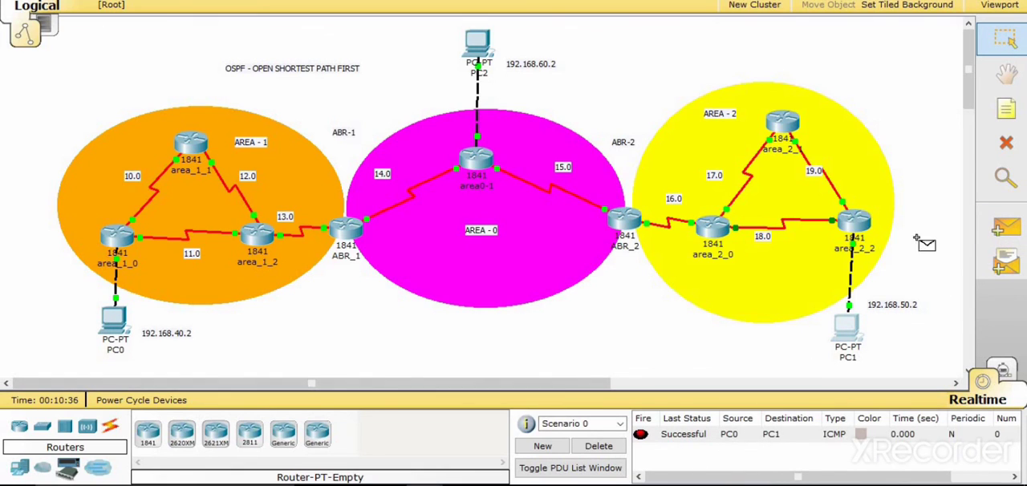
- Try a simple PDU from PC0 to PC2 to test connectivity between area 1 and area 0
click(1006, 227)
click(109, 320)
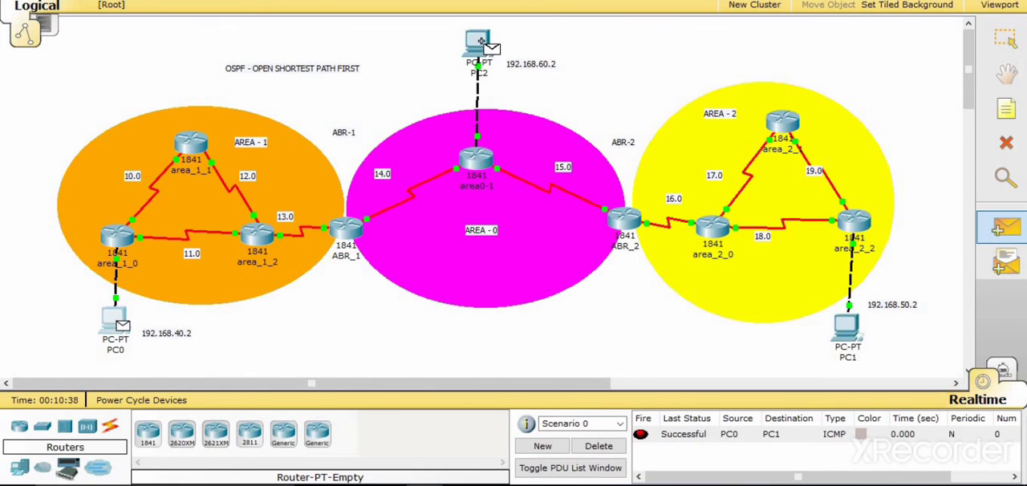
click(480, 40)
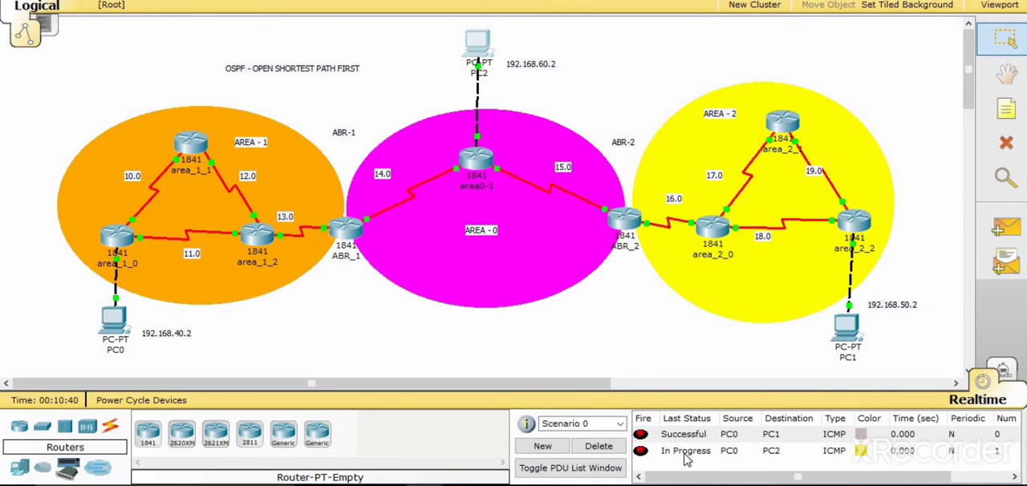
- Delete the PDU entries of Scenario 0 and resend a simple PDU from PC0 to PC2
click(599, 446)
click(1003, 229)
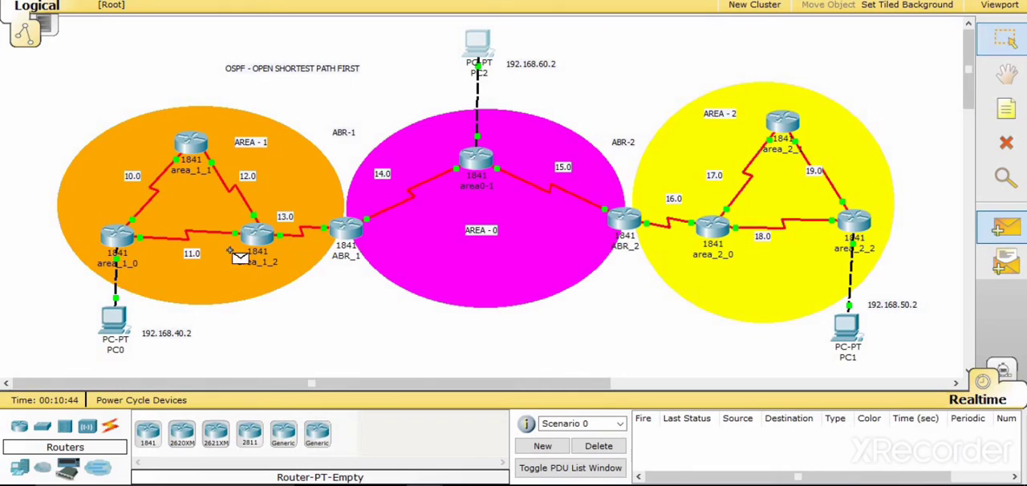
click(119, 317)
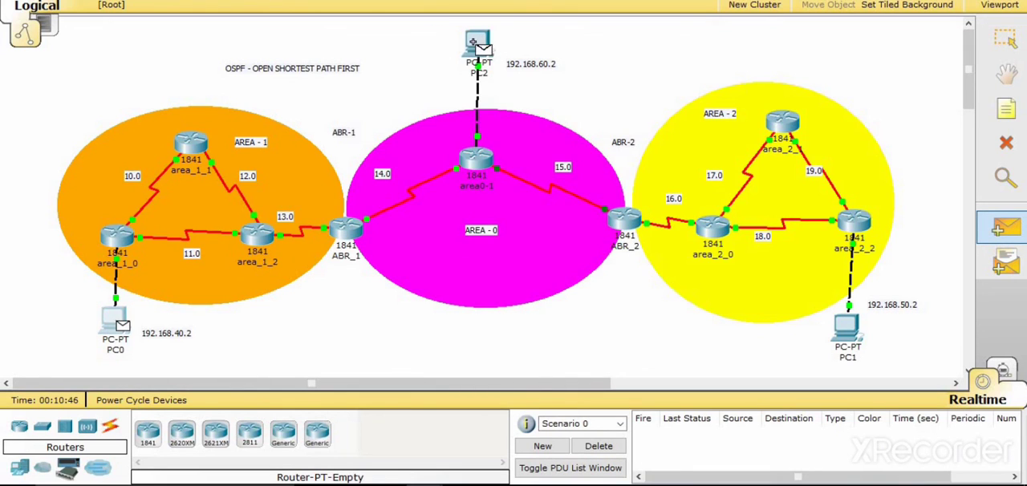
click(473, 48)
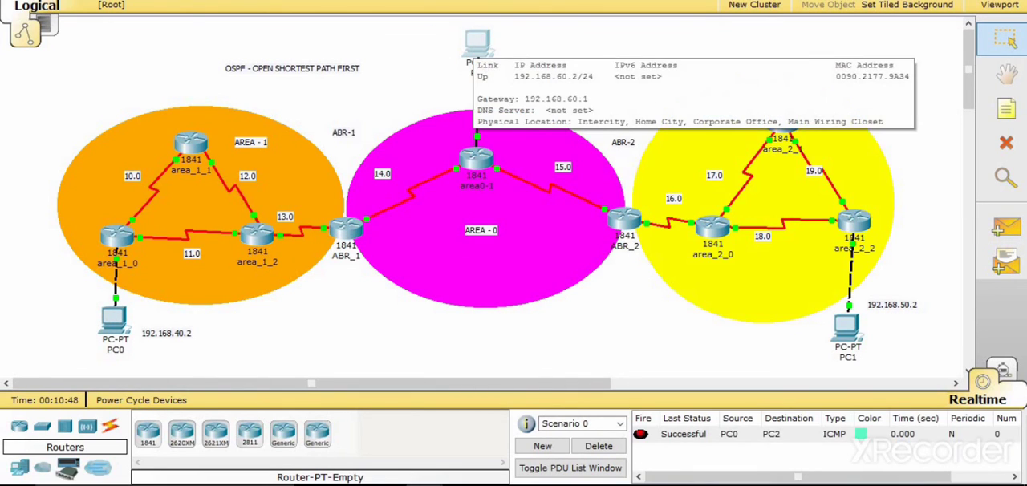
- Send a simple PDU from PC2 to PC1 to test connectivity between area 0 and area 2
click(1003, 229)
click(477, 42)
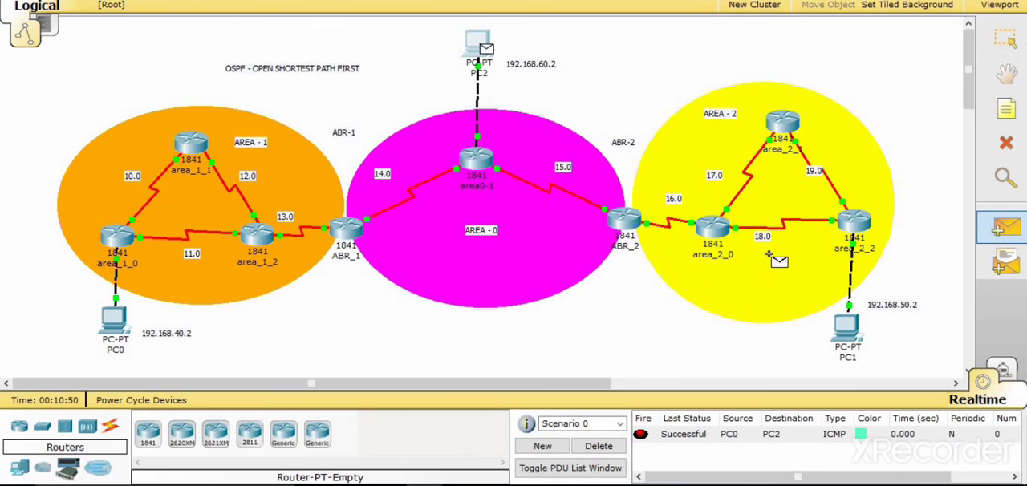
click(843, 333)
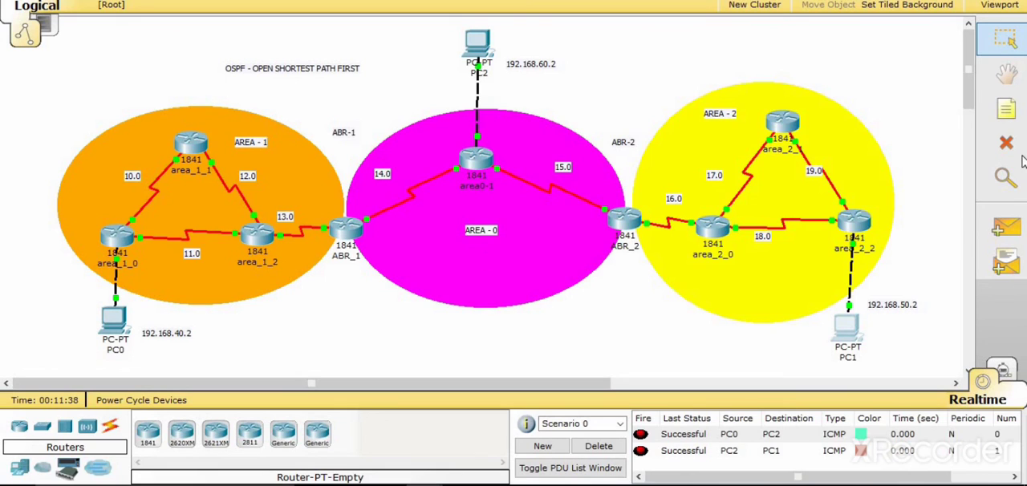
- Place a text note reading BACKBONE inside the magenta area, below the AREA - 0 label
click(1006, 109)
click(463, 273)
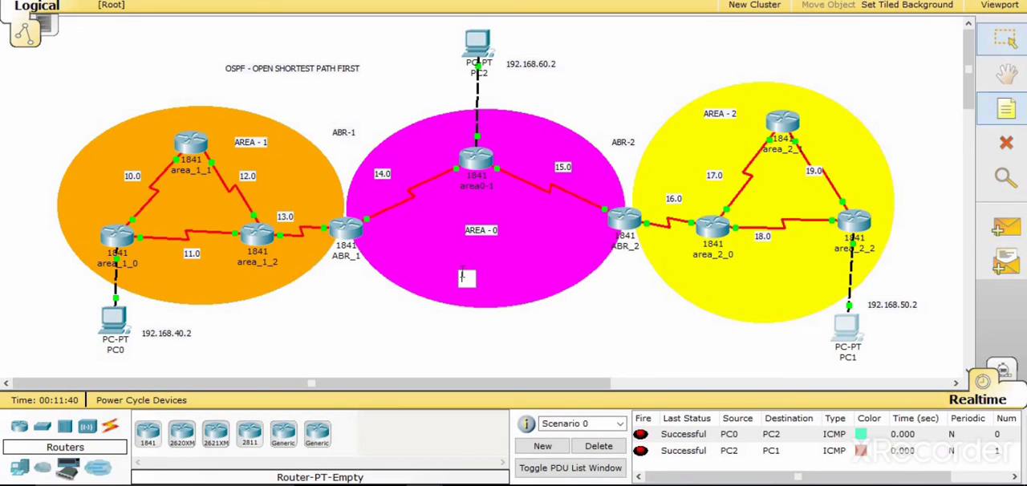
text(BACK)
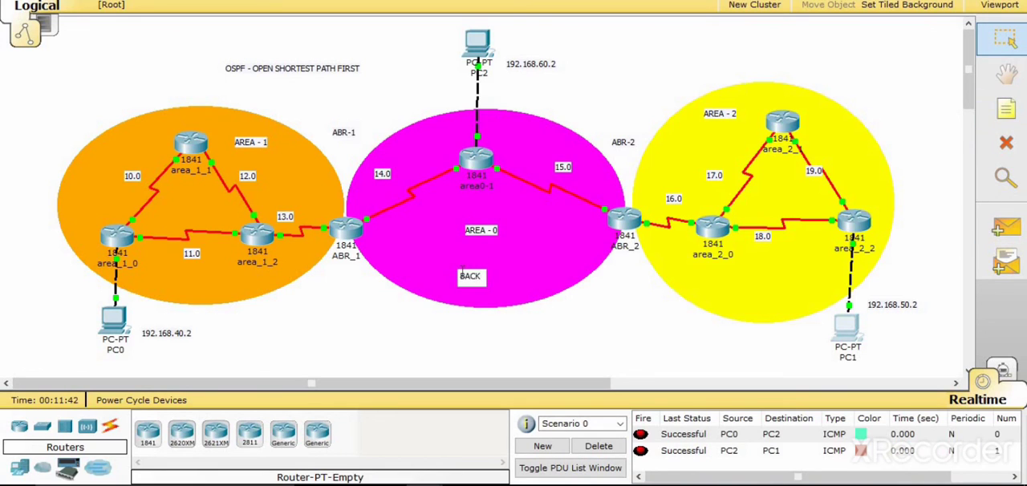
text(BONE)
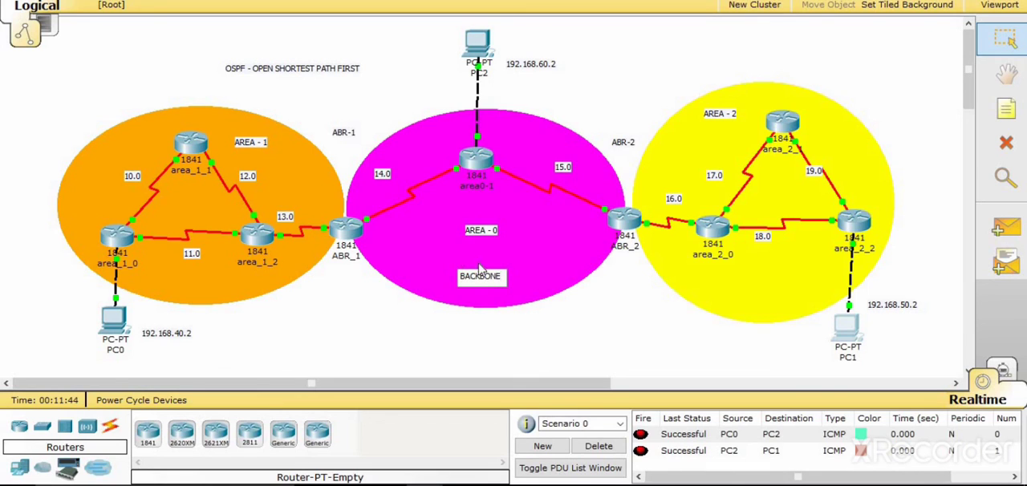
click(498, 278)
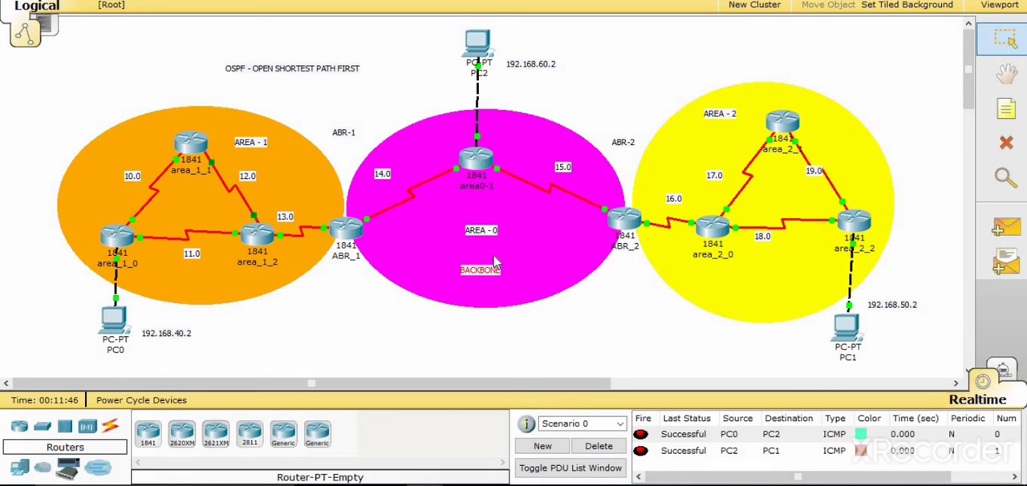